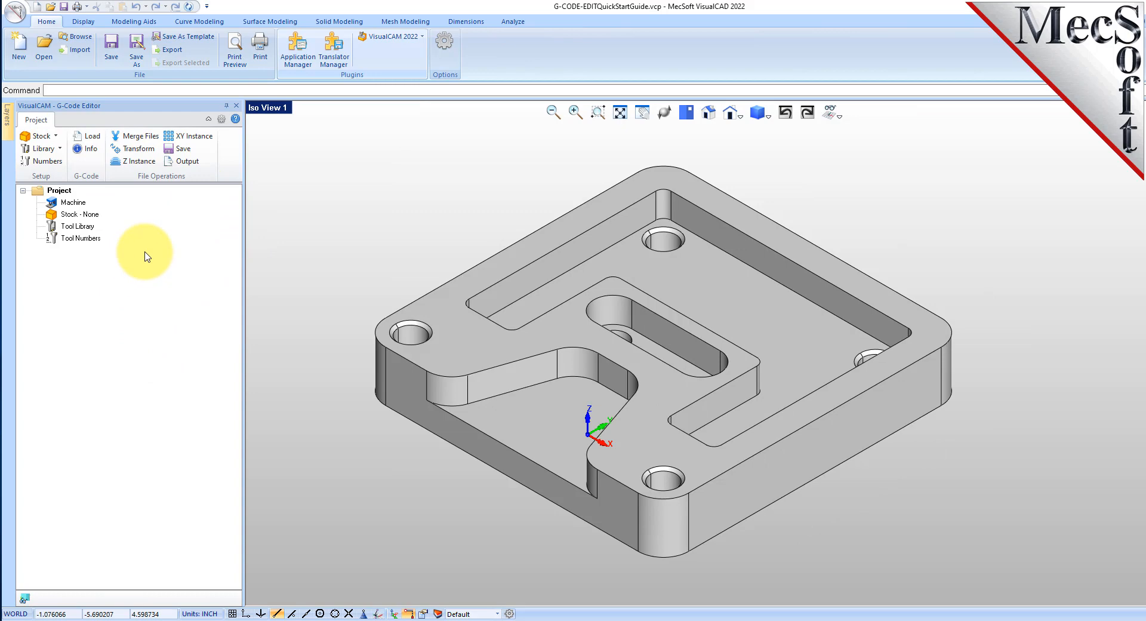
# Step: Widen the G-Code Editor panel slightly toward the model view
pyautogui.click(139, 111)
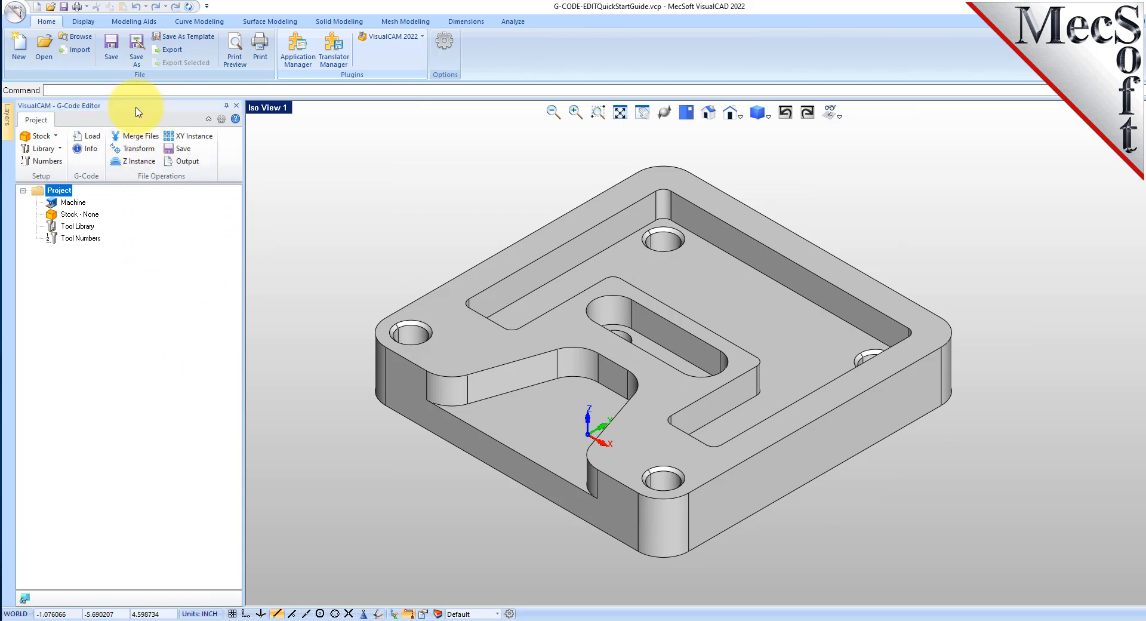
pyautogui.moveTo(198, 106); pyautogui.dragTo(31, 355)
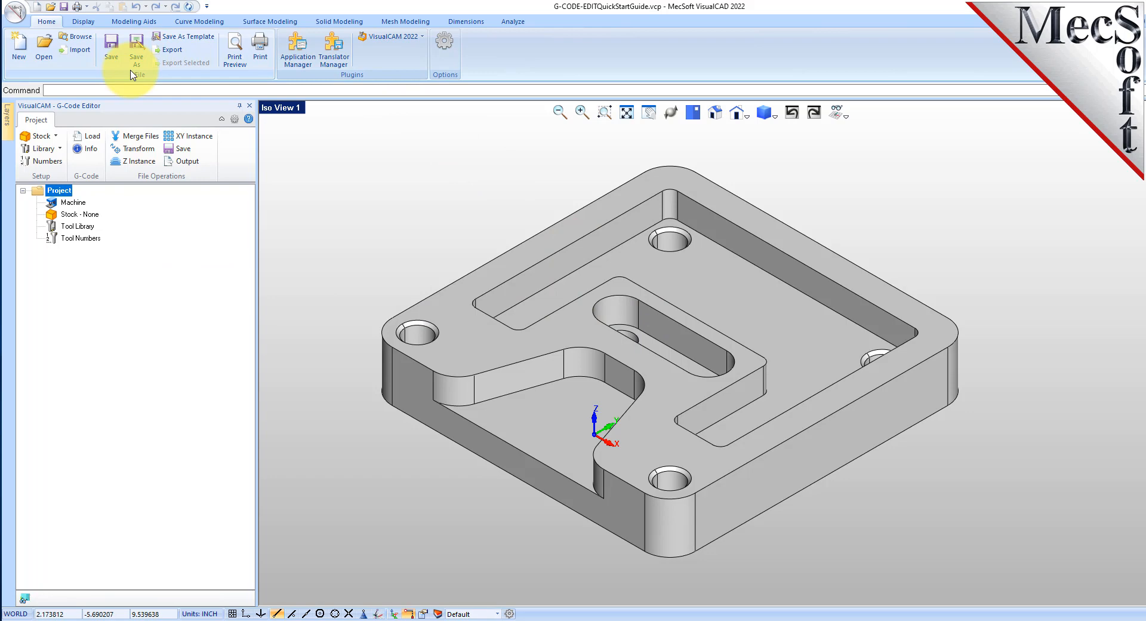
# Step: Open the part file G-CODE-EDITQuickStartGuide.vcp from the QuickStart folder with all file types listed
pyautogui.click(44, 45)
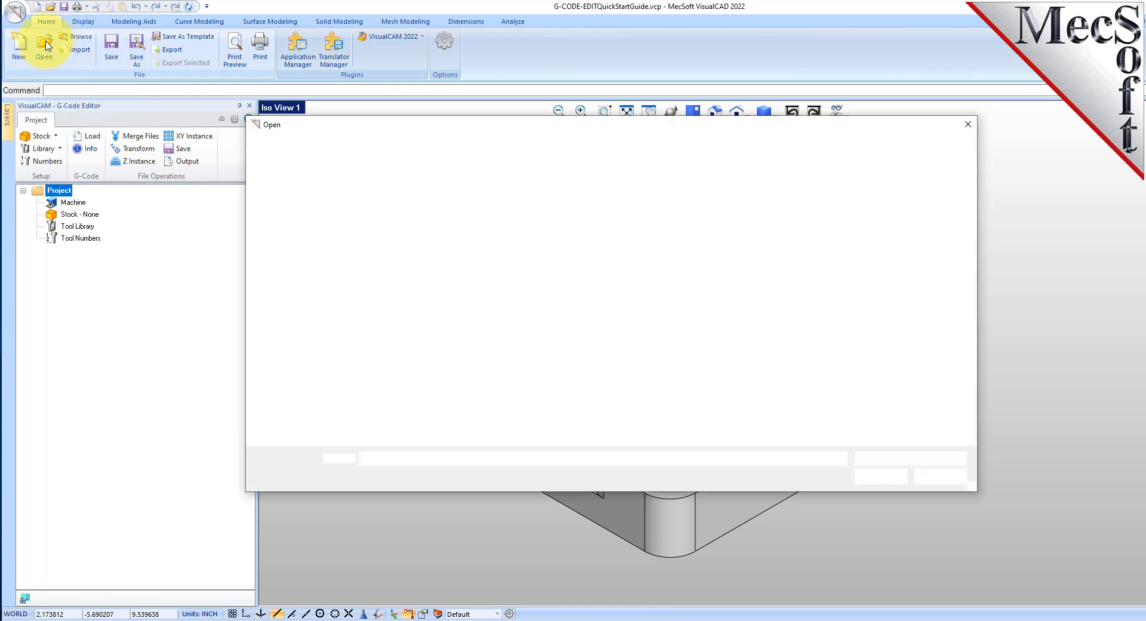
pyautogui.click(714, 149)
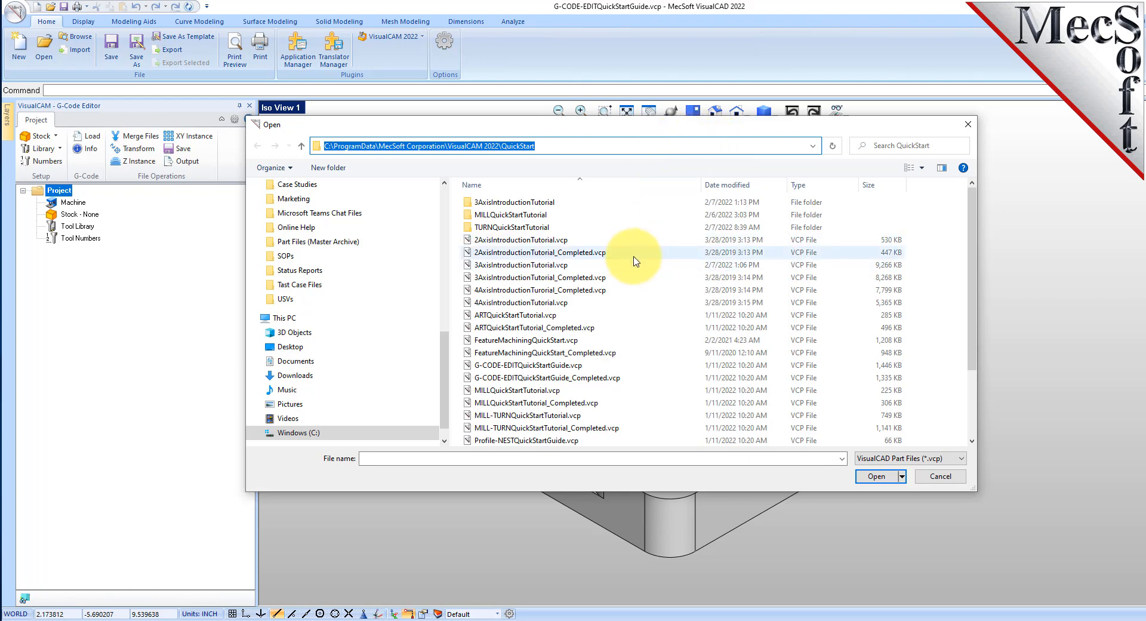
pyautogui.scroll(-2, 635, 256)
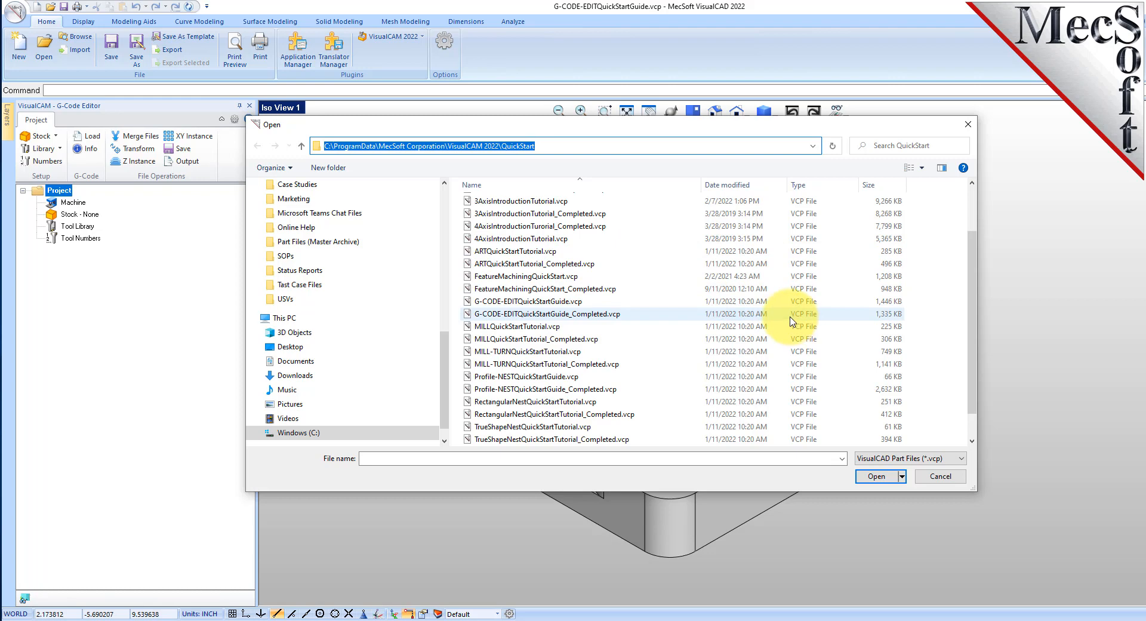
pyautogui.click(890, 458)
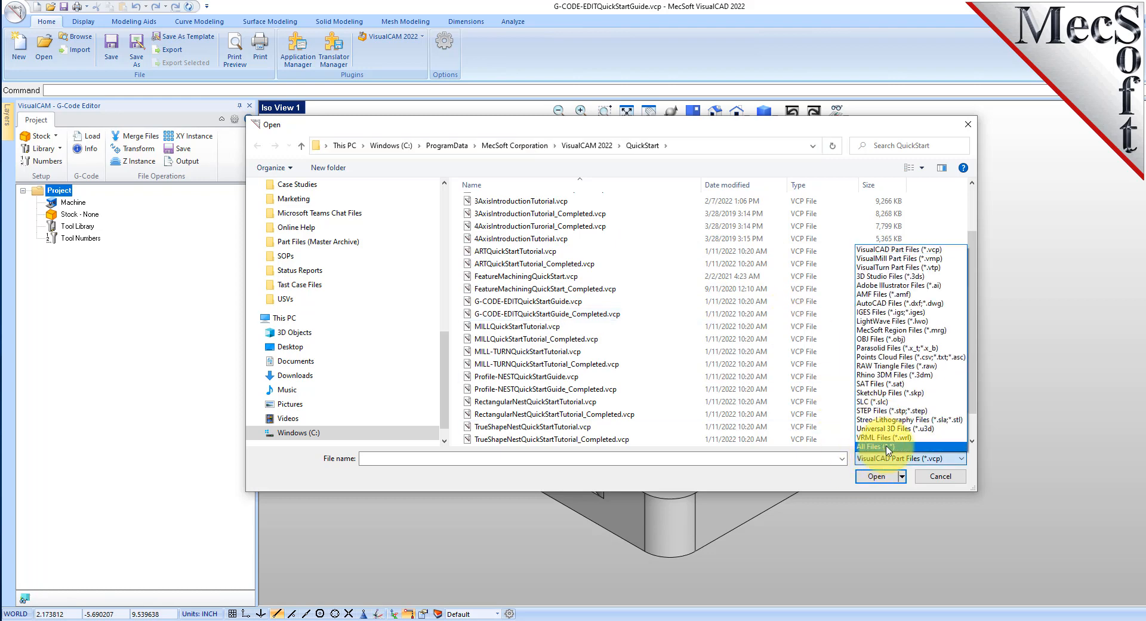
pyautogui.click(883, 450)
pyautogui.scroll(-1, 706, 294)
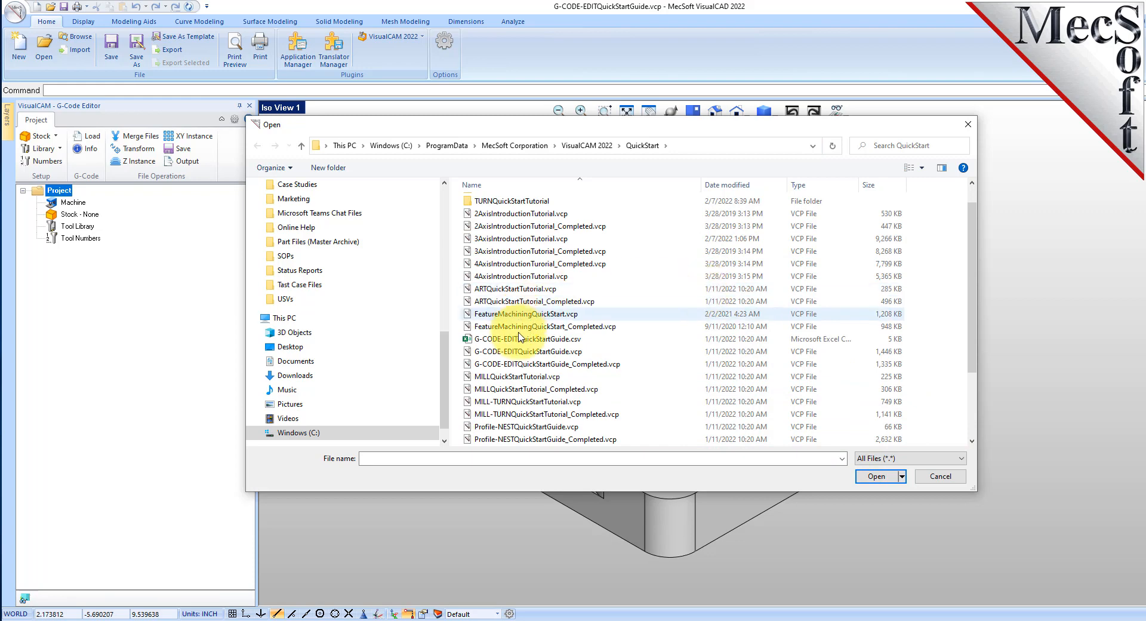
pyautogui.click(548, 352)
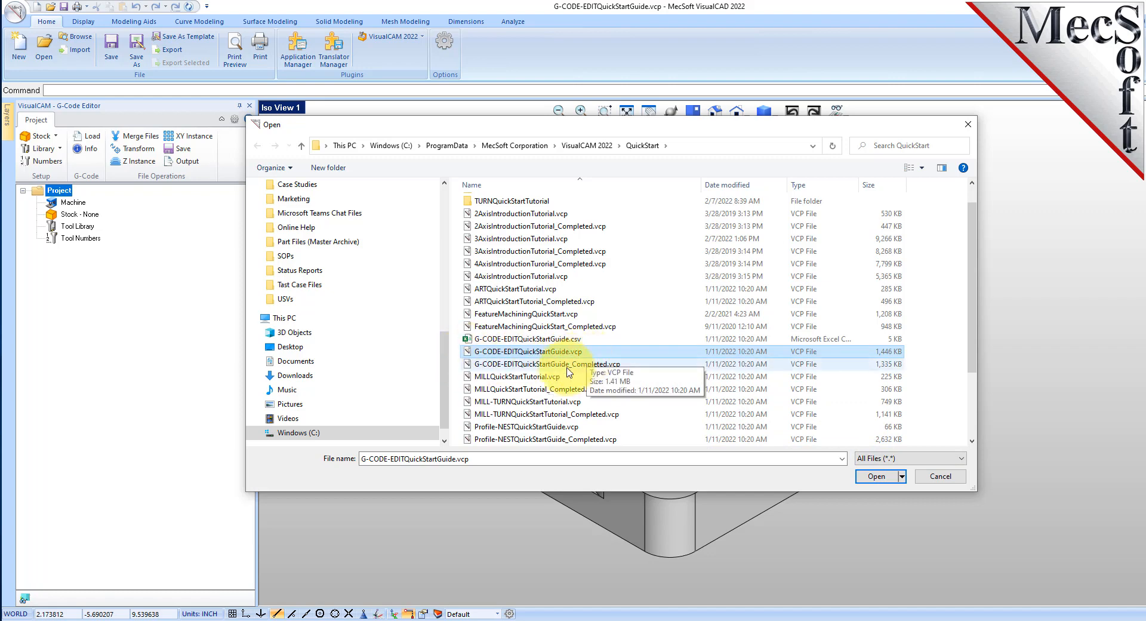
pyautogui.click(475, 365)
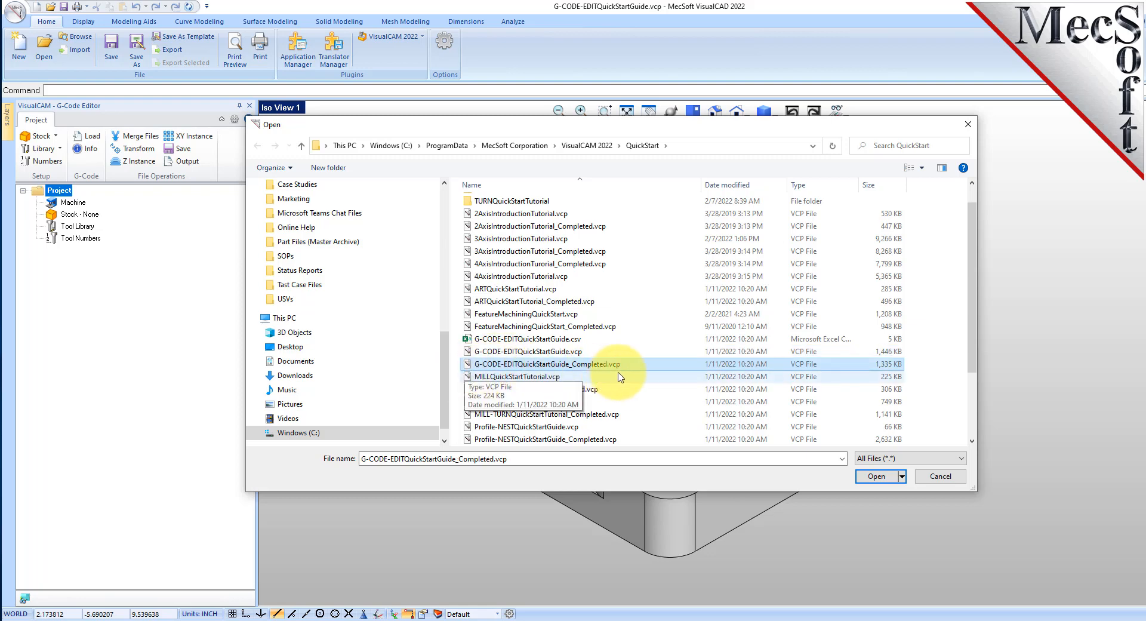
pyautogui.click(478, 339)
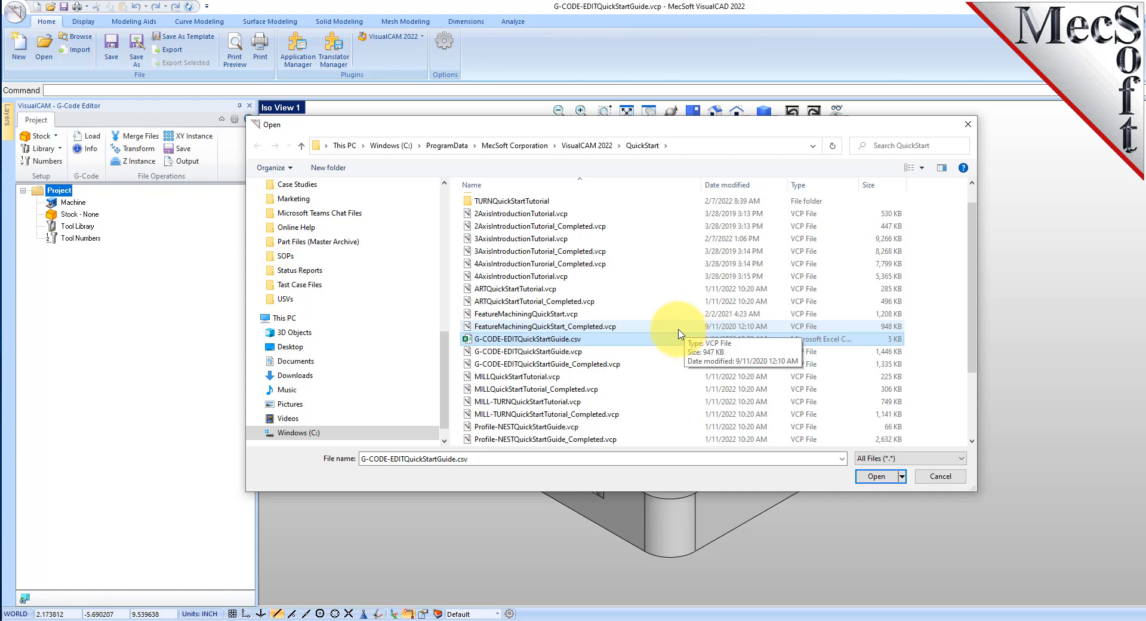
pyautogui.click(532, 352)
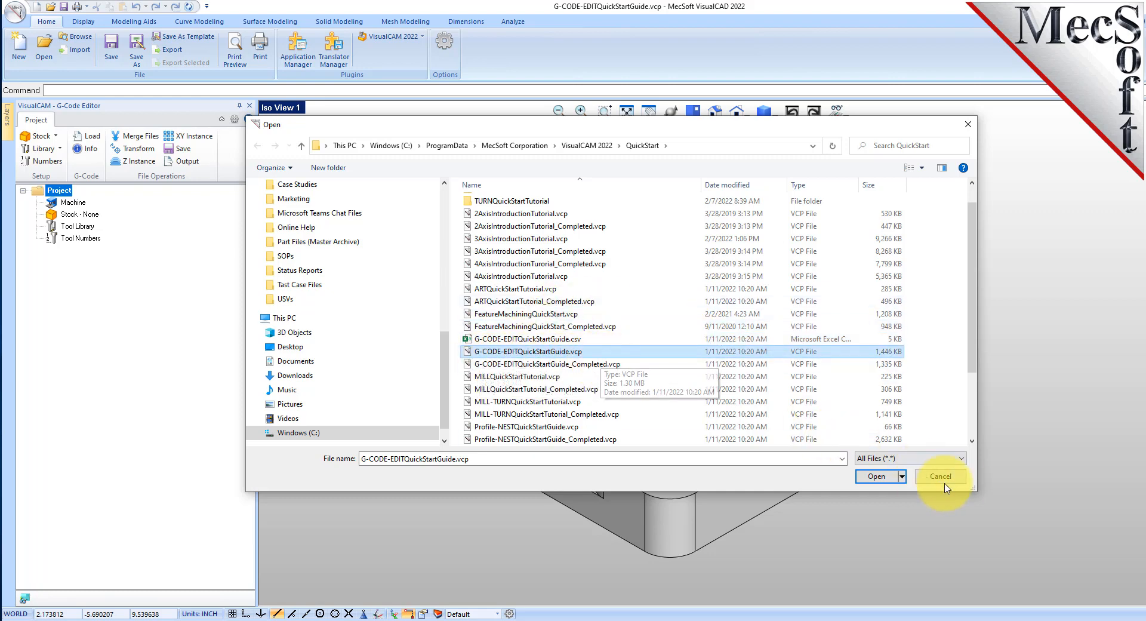
pyautogui.click(877, 476)
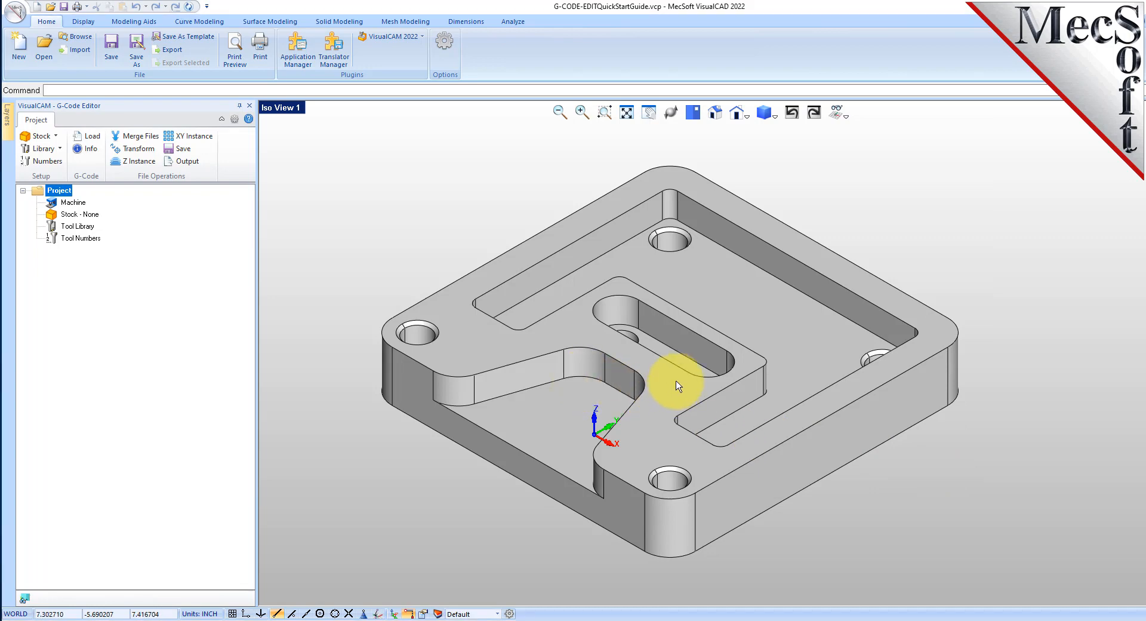
# Step: Load the G-code file G-CODE-EDITQuickStartGuide.nc from the QuickStart folder into the project
pyautogui.moveTo(722, 388); pyautogui.dragTo(759, 421, button='right')
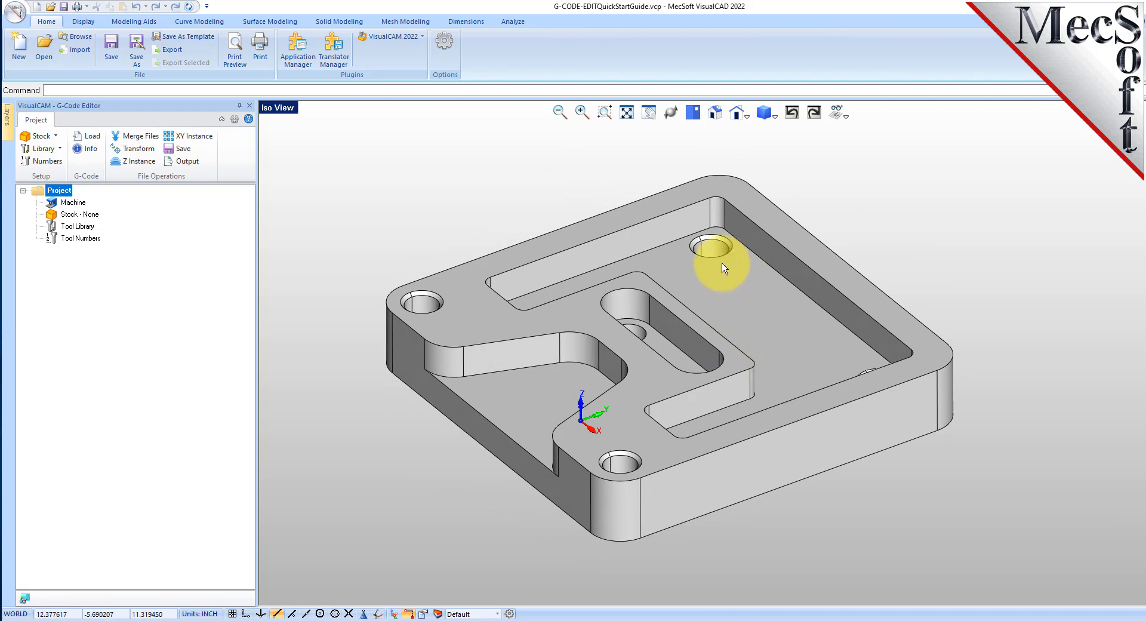
pyautogui.scroll(1, 705, 262)
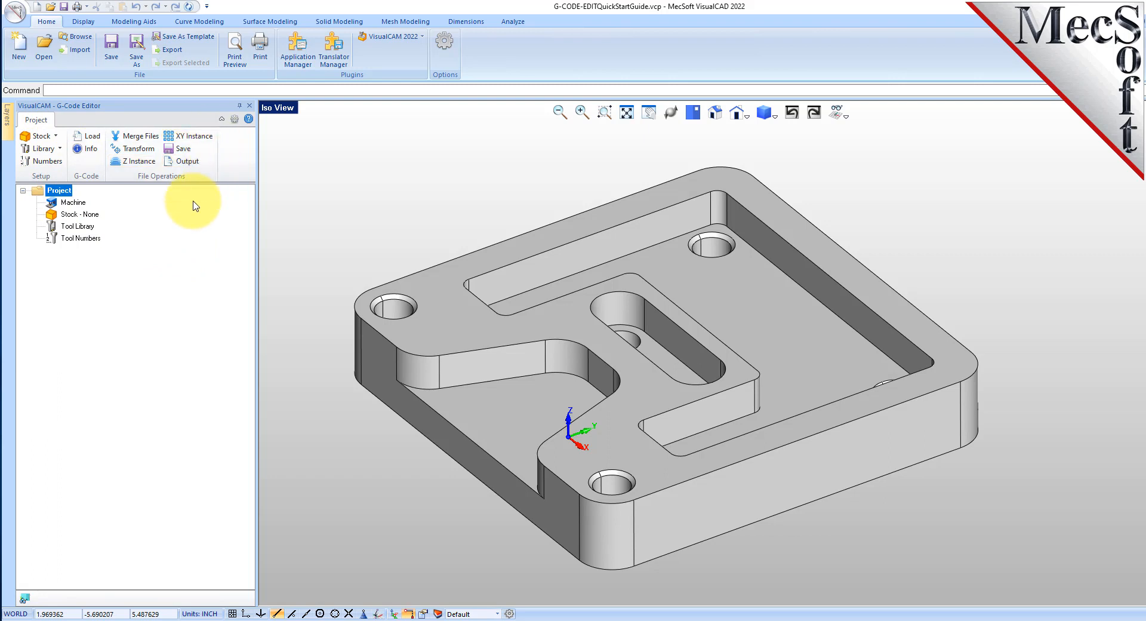
pyautogui.click(23, 190)
pyautogui.click(23, 190)
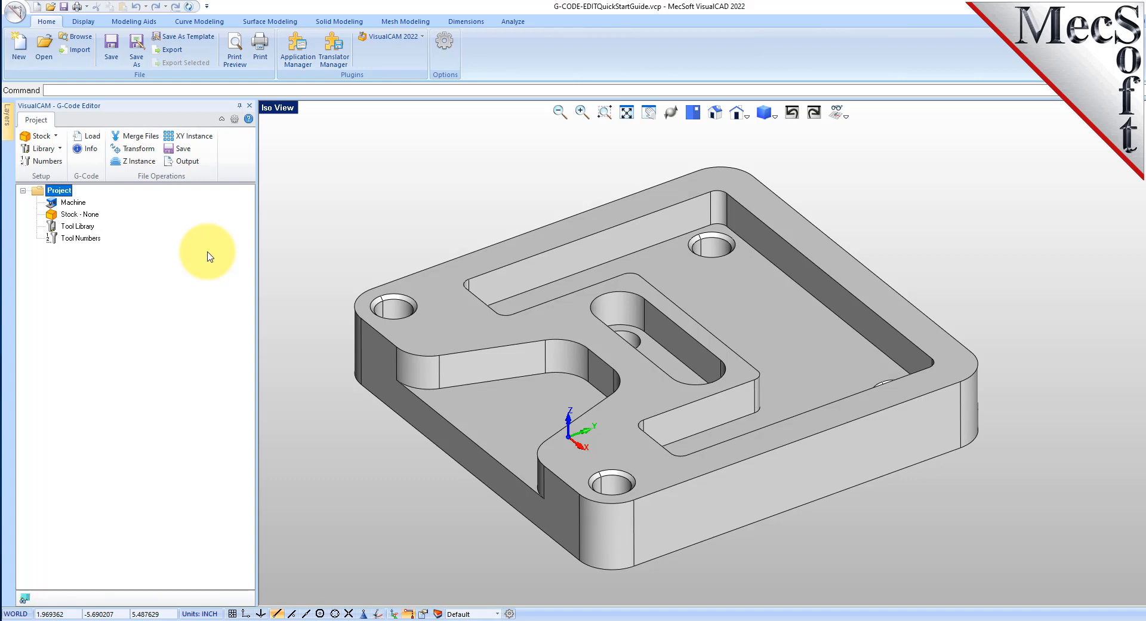
pyautogui.click(93, 138)
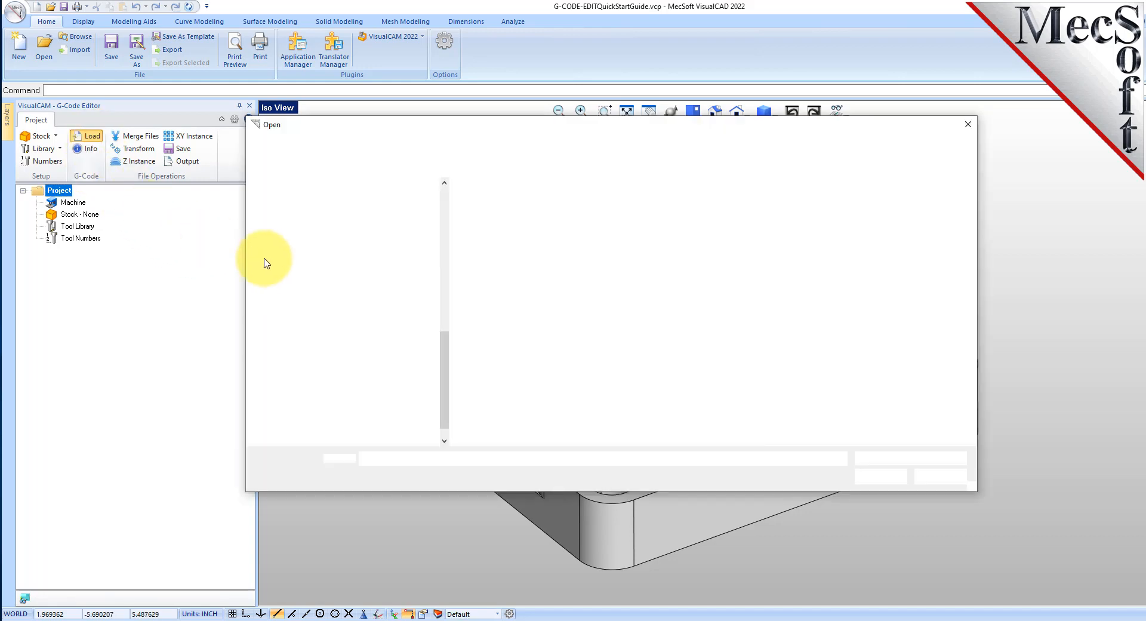
pyautogui.click(698, 147)
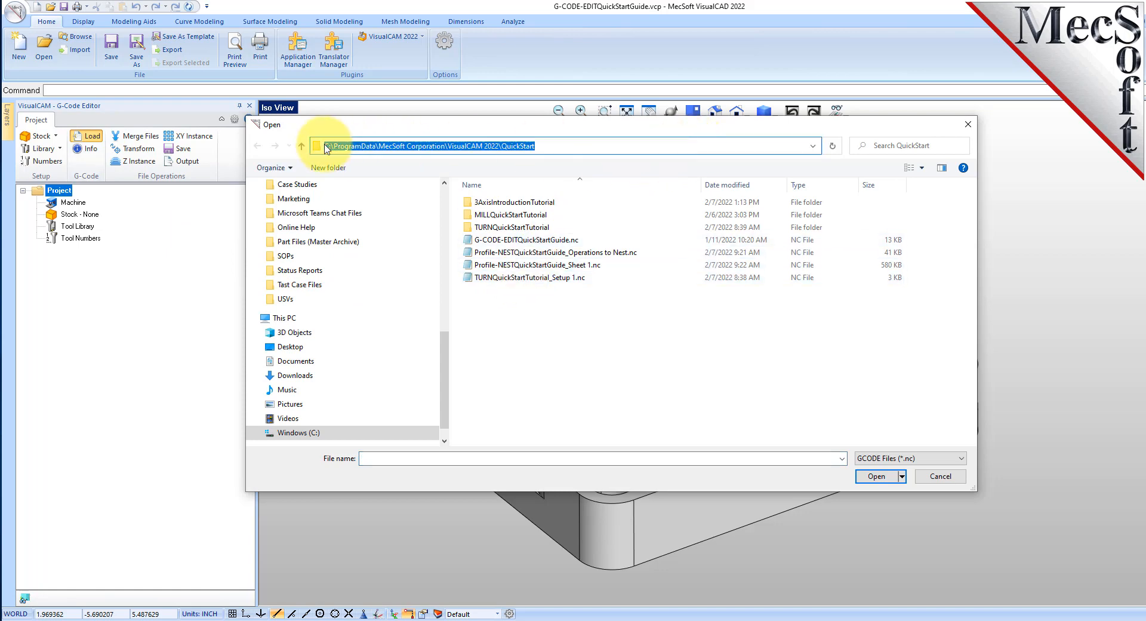
pyautogui.click(478, 240)
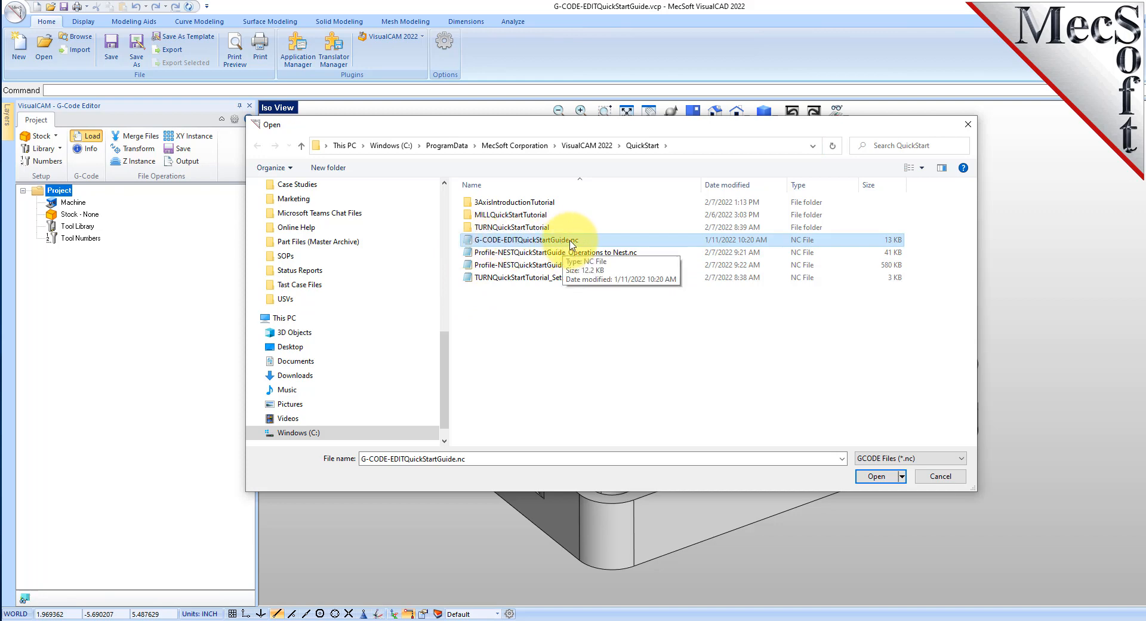
pyautogui.click(877, 476)
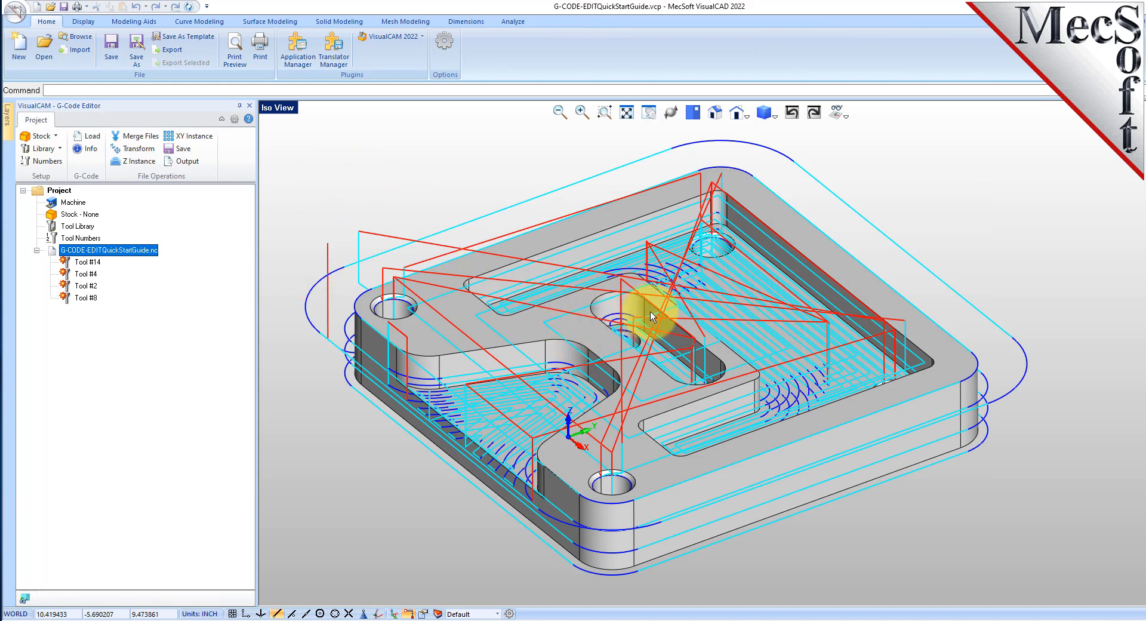
# Step: Open the loaded G-CODE-EDITQuickStartGuide.nc program in the G-code editor, accepting the default tools
pyautogui.scroll(-3, 650, 310)
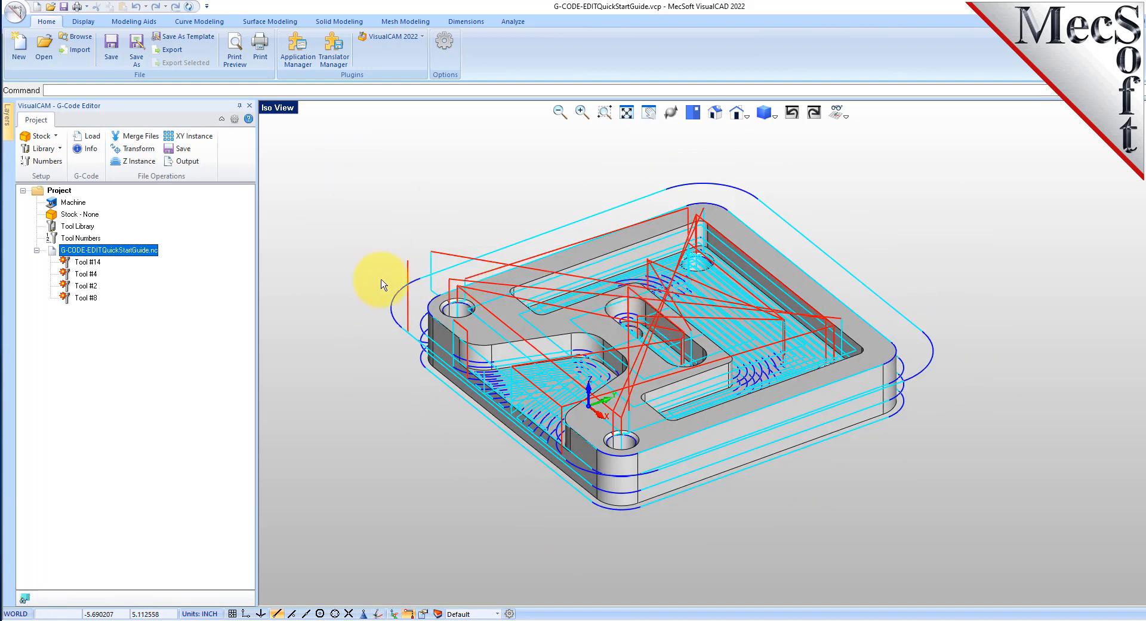
pyautogui.moveTo(627, 333); pyautogui.dragTo(633, 260, button='right')
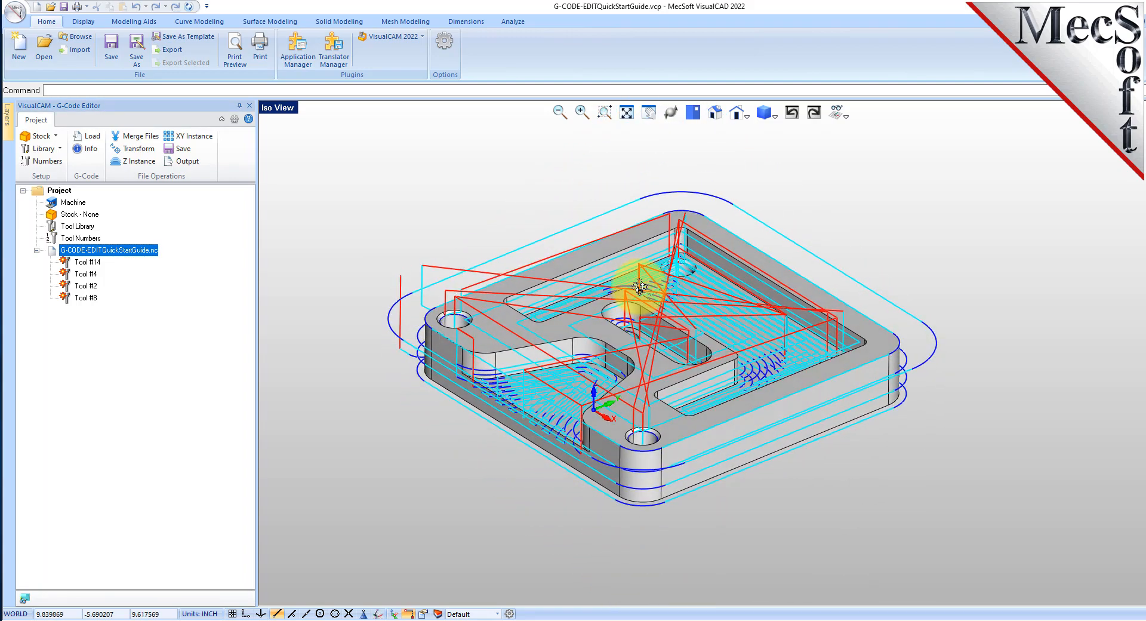
pyautogui.scroll(2, 630, 257)
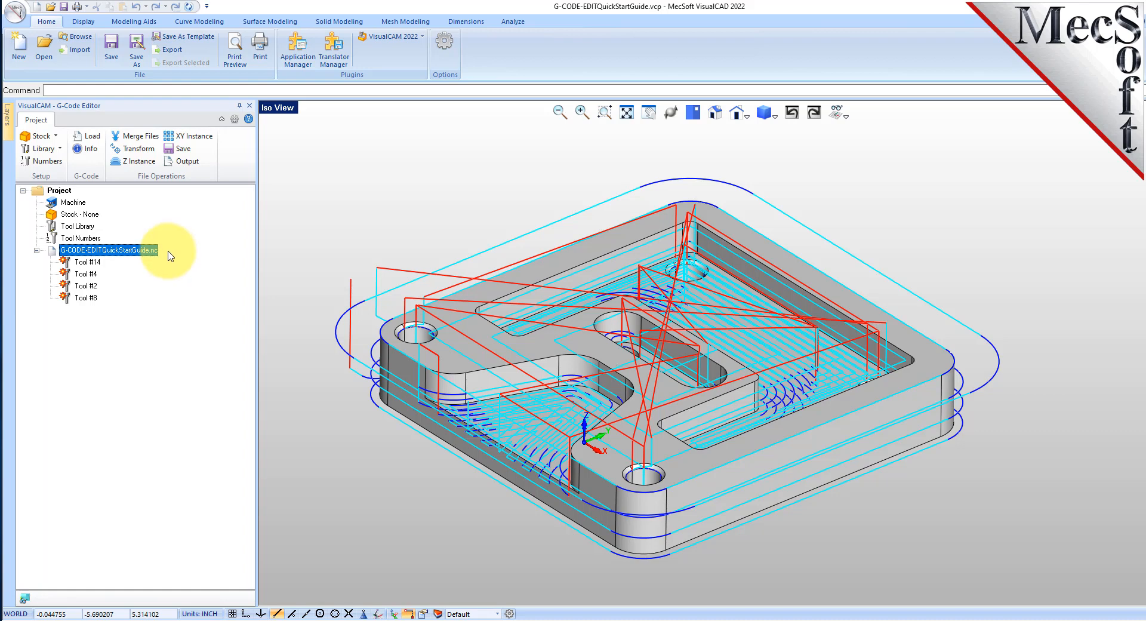
pyautogui.rightClick(129, 247)
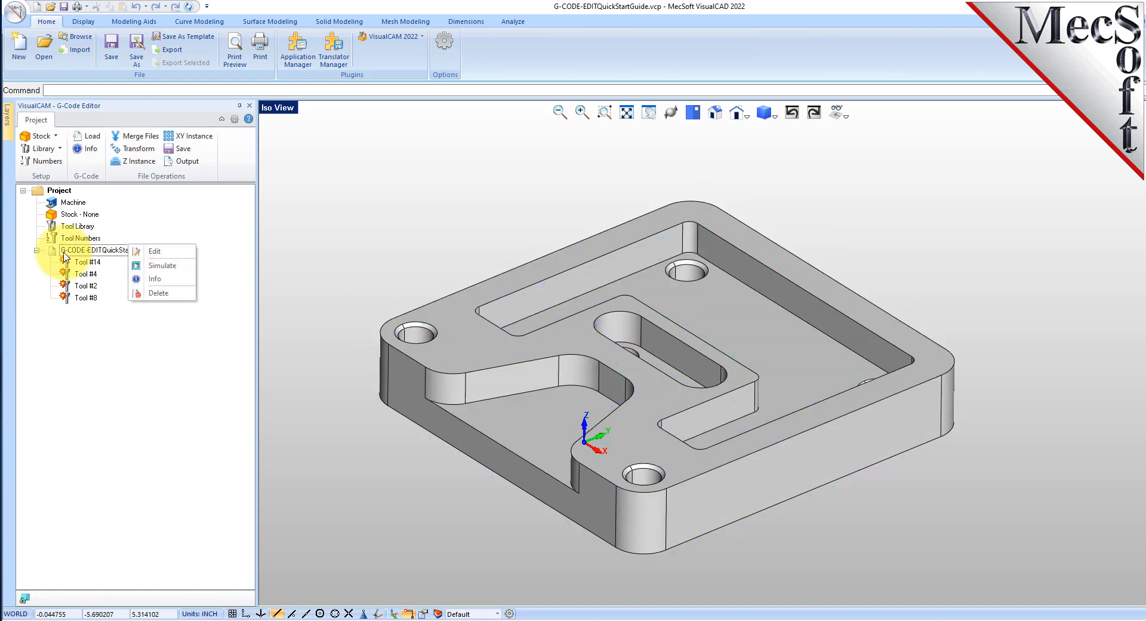
pyautogui.click(66, 256)
pyautogui.rightClick(124, 251)
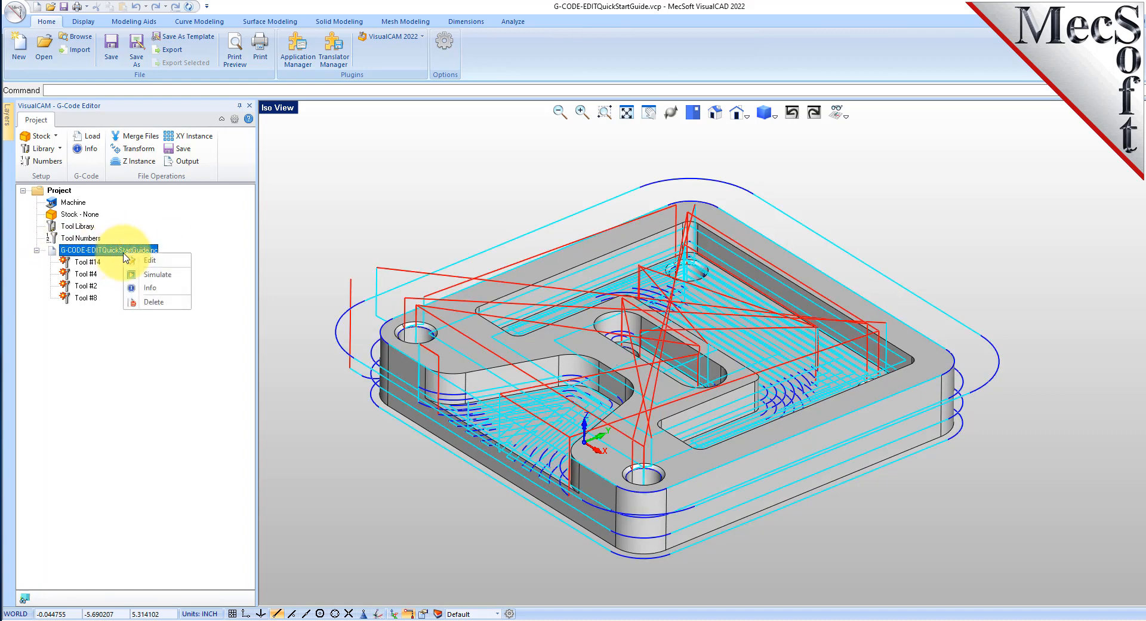
pyautogui.click(172, 275)
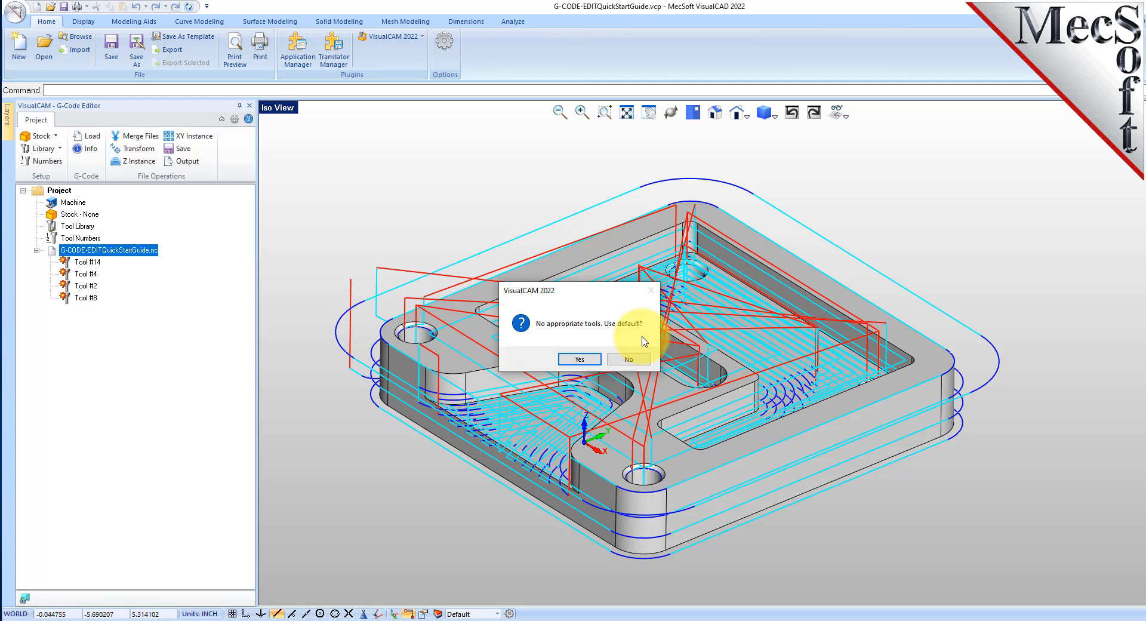
pyautogui.click(589, 361)
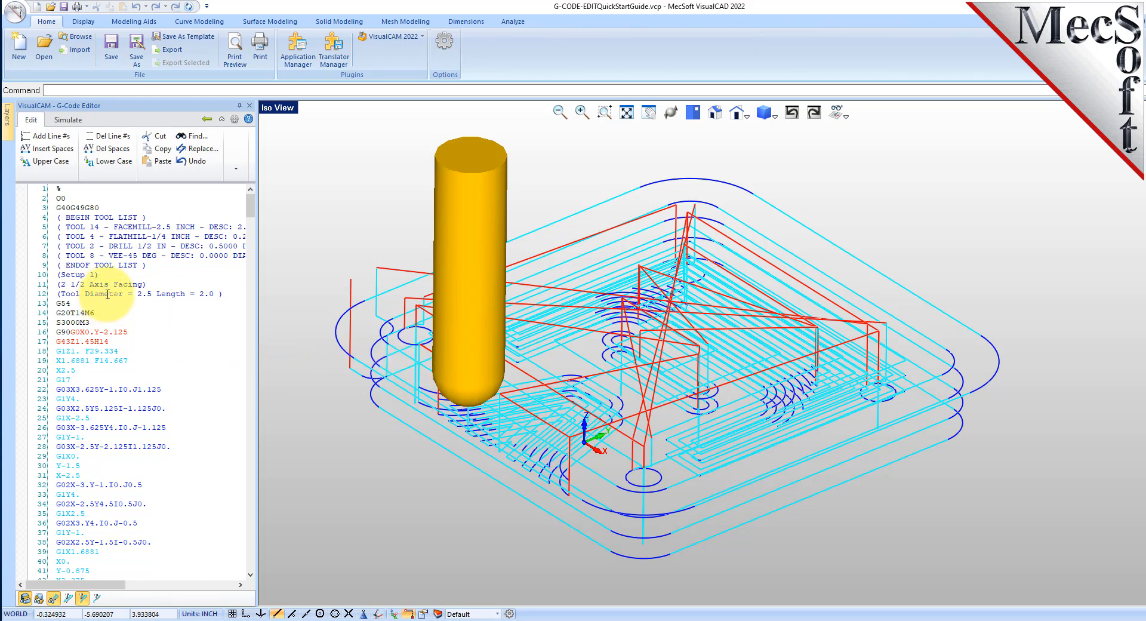
# Step: Look over the tool list comments at the program's start and widen the G-code editor panel
pyautogui.moveTo(81, 189); pyautogui.dragTo(146, 247)
pyautogui.click(85, 237)
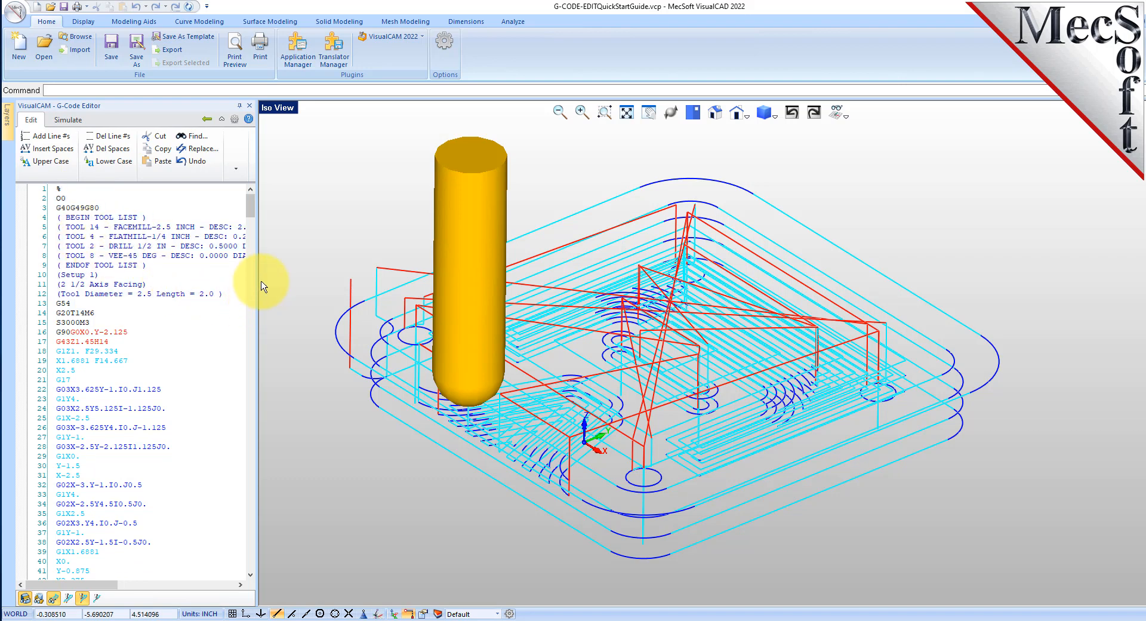
pyautogui.moveTo(257, 280)
pyautogui.mouseDown()
pyautogui.moveTo(289, 277)
pyautogui.moveTo(276, 281)
pyautogui.mouseUp()
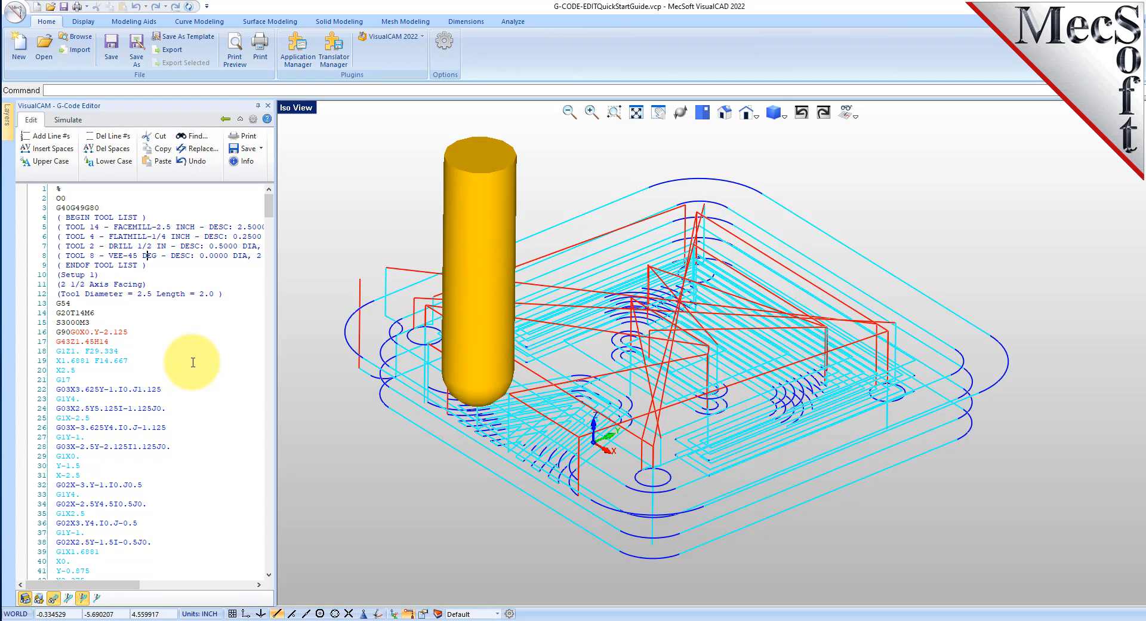
# Step: Turn off Show Context Tool Tips in the editor's User Interface preferences
pyautogui.click(255, 122)
pyautogui.moveTo(591, 170); pyautogui.dragTo(339, 197)
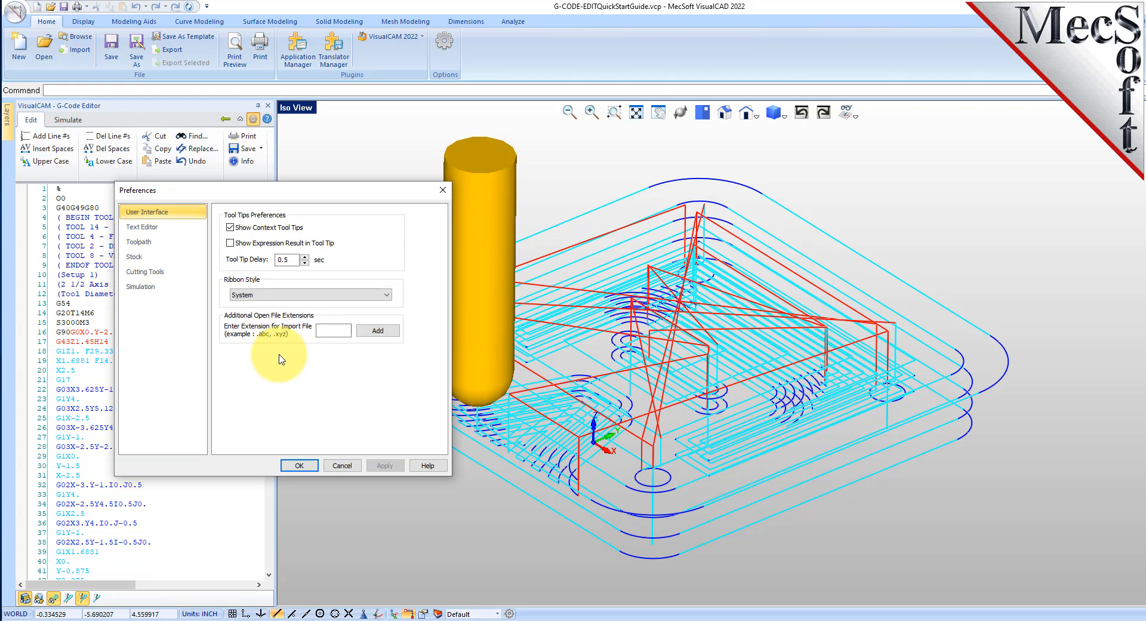
pyautogui.click(230, 228)
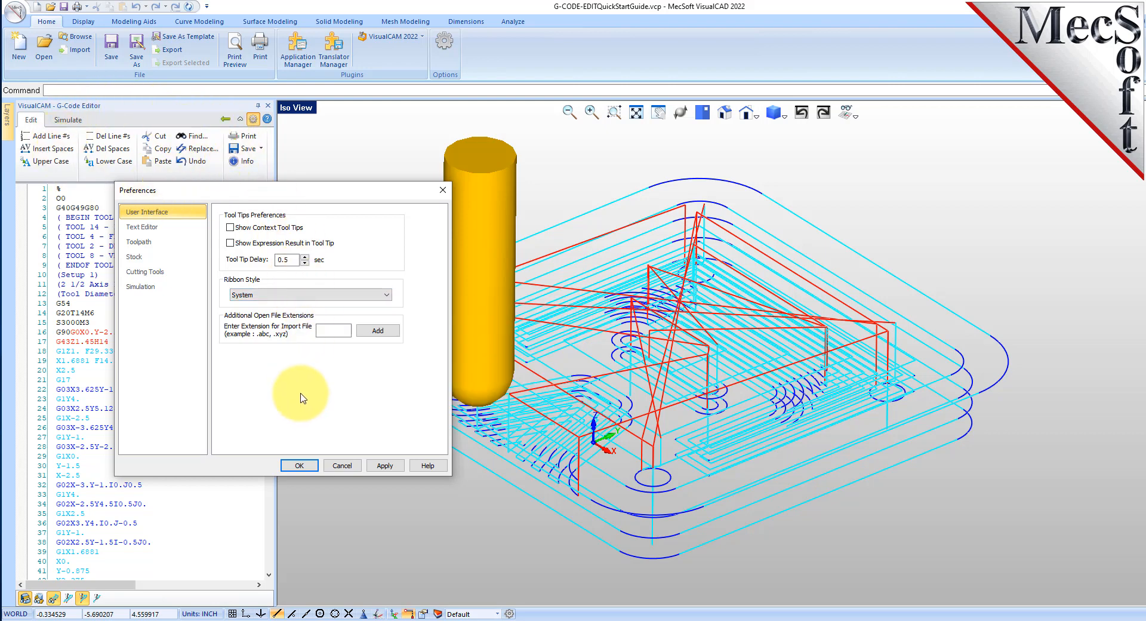
# Step: Review the Text Editor color and output program preferences, and bring up the Toolpath preferences with the 3D view uncovered
pyautogui.click(148, 227)
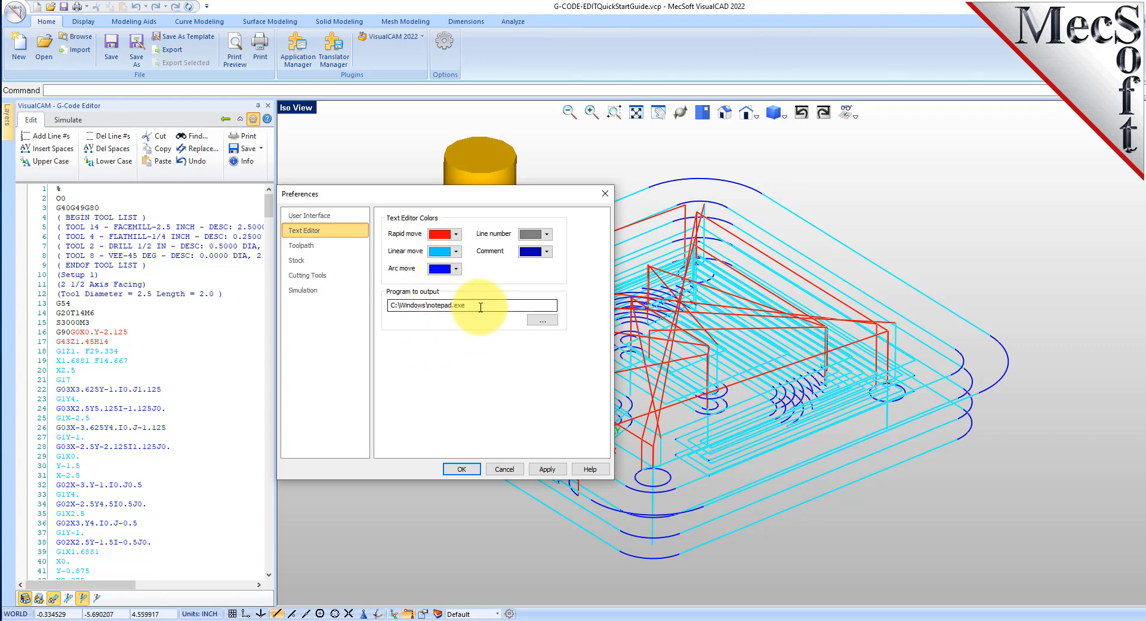
pyautogui.moveTo(480, 307)
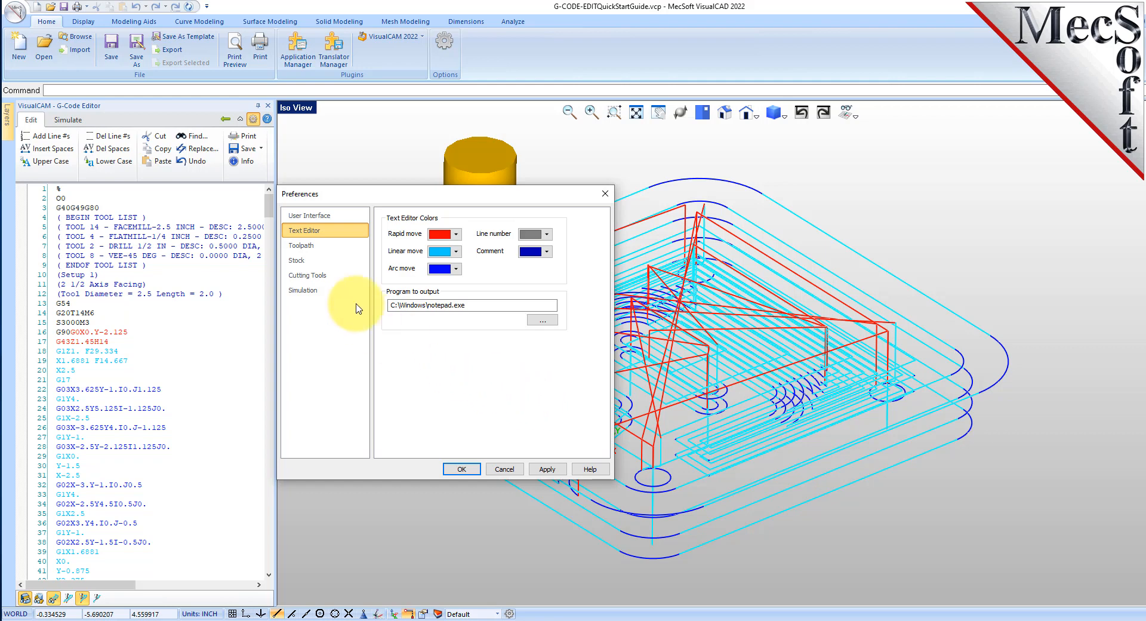
pyautogui.click(303, 246)
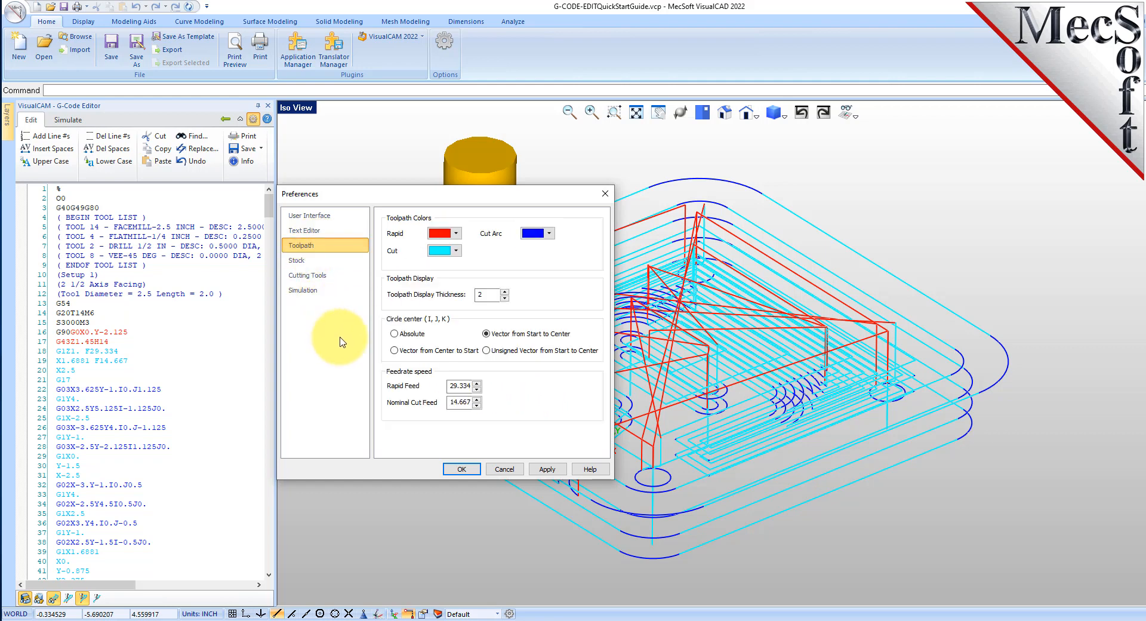
pyautogui.moveTo(491, 196); pyautogui.dragTo(348, 243)
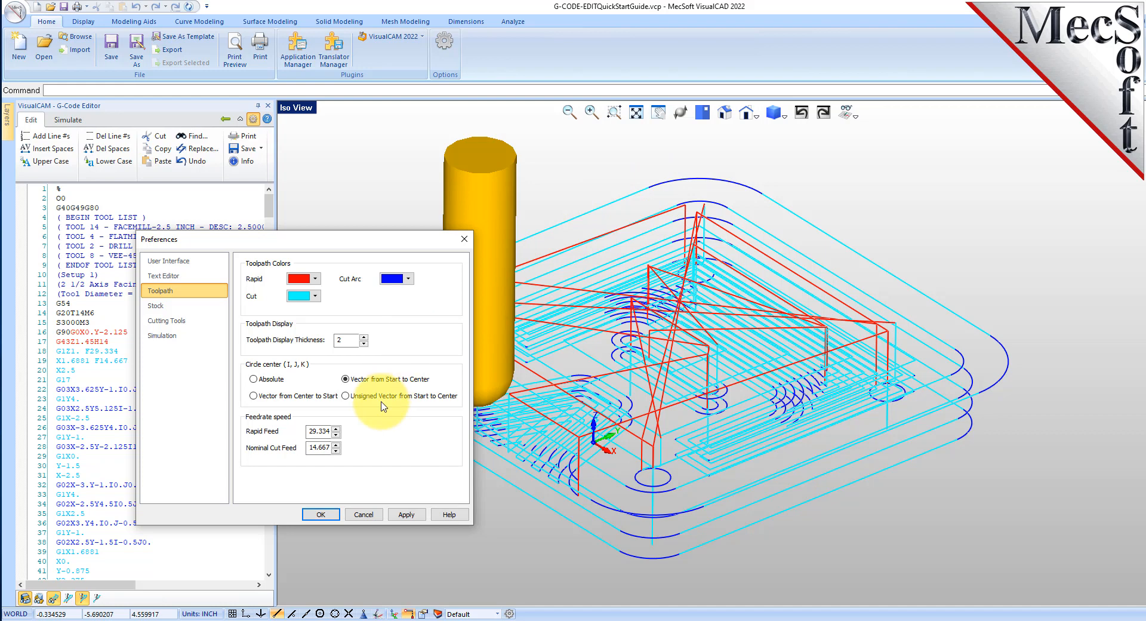
# Step: Try a toolpath display thickness of 4 on the model, and restore it to 2
pyautogui.doubleClick(343, 341)
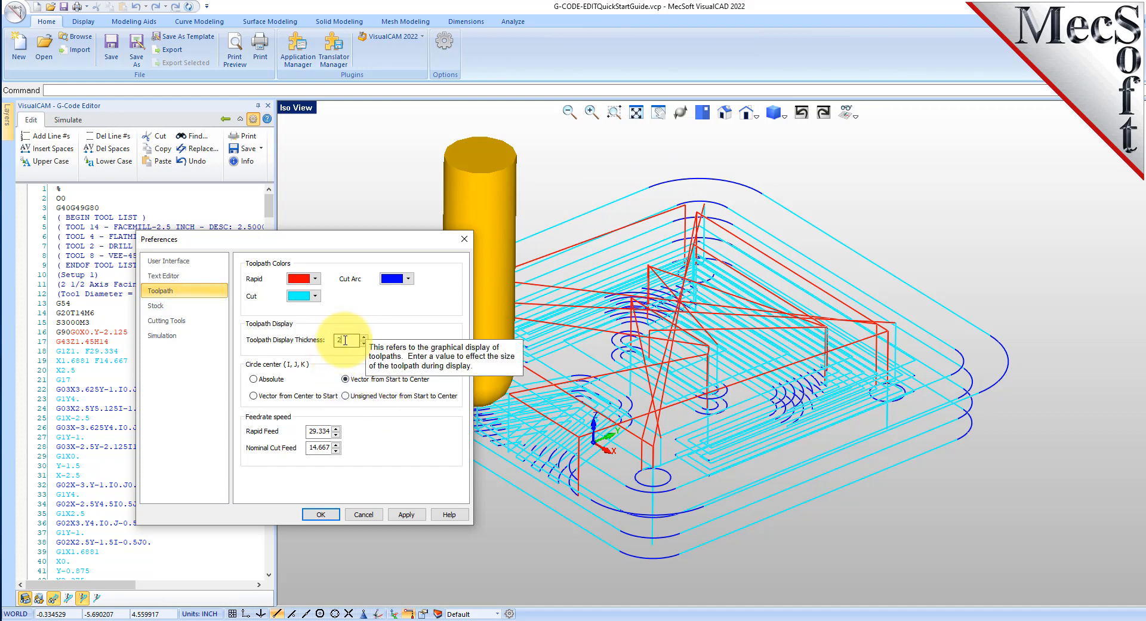
pyautogui.write('4')
pyautogui.click(406, 515)
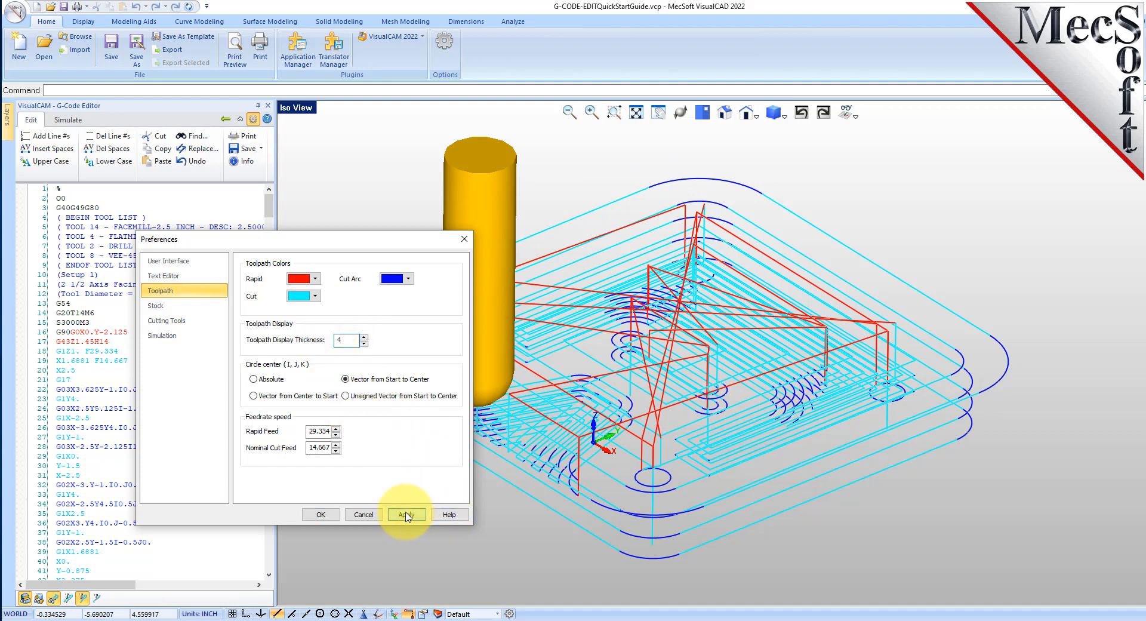
pyautogui.doubleClick(351, 339)
pyautogui.write('2')
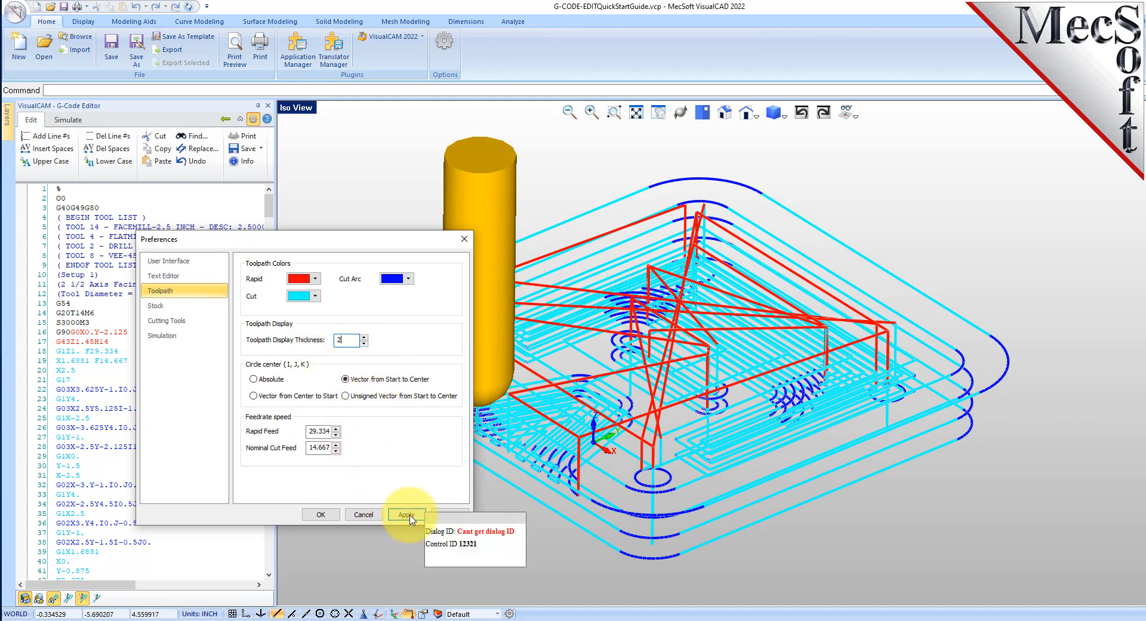
pyautogui.click(407, 514)
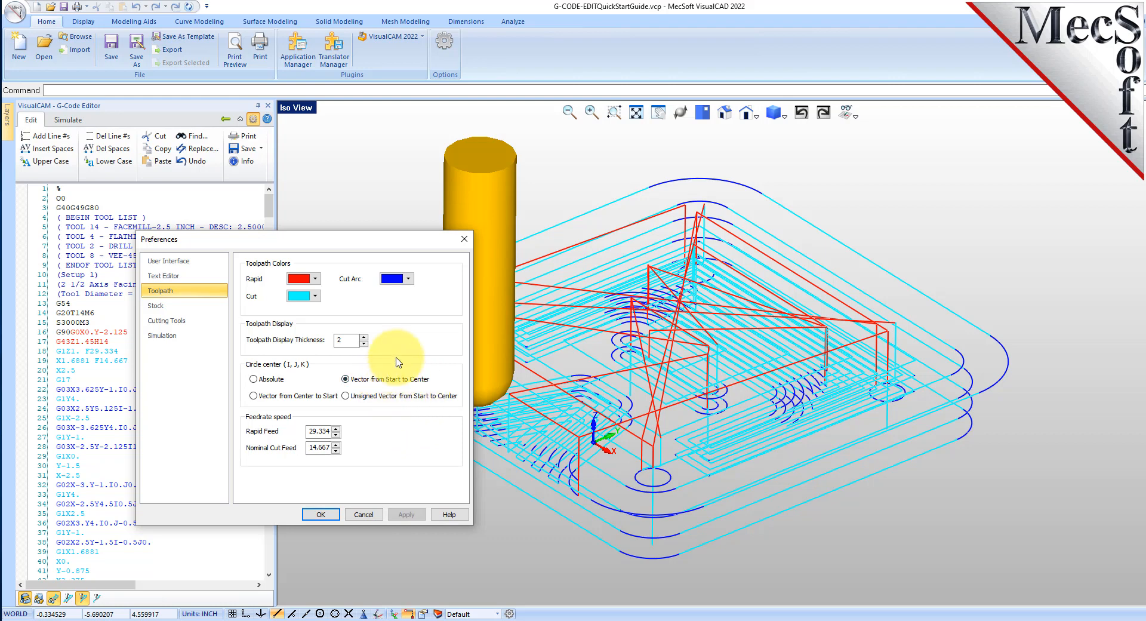
# Step: Try a toolpath display thickness of 1 on the model, and return it to 2
pyautogui.write('1')
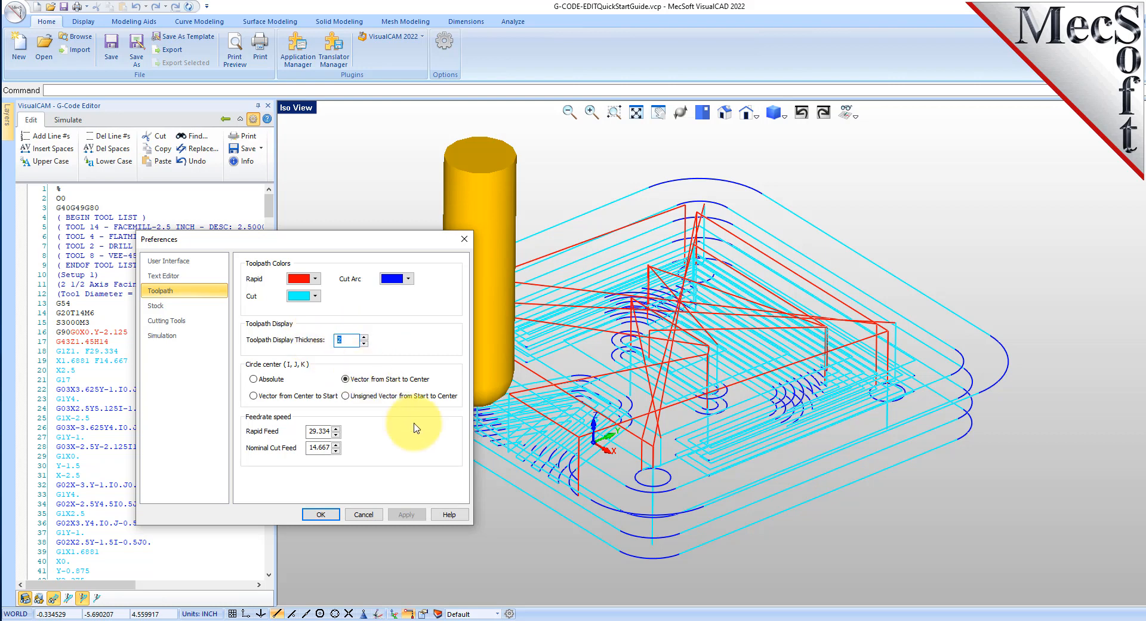
pyautogui.click(408, 516)
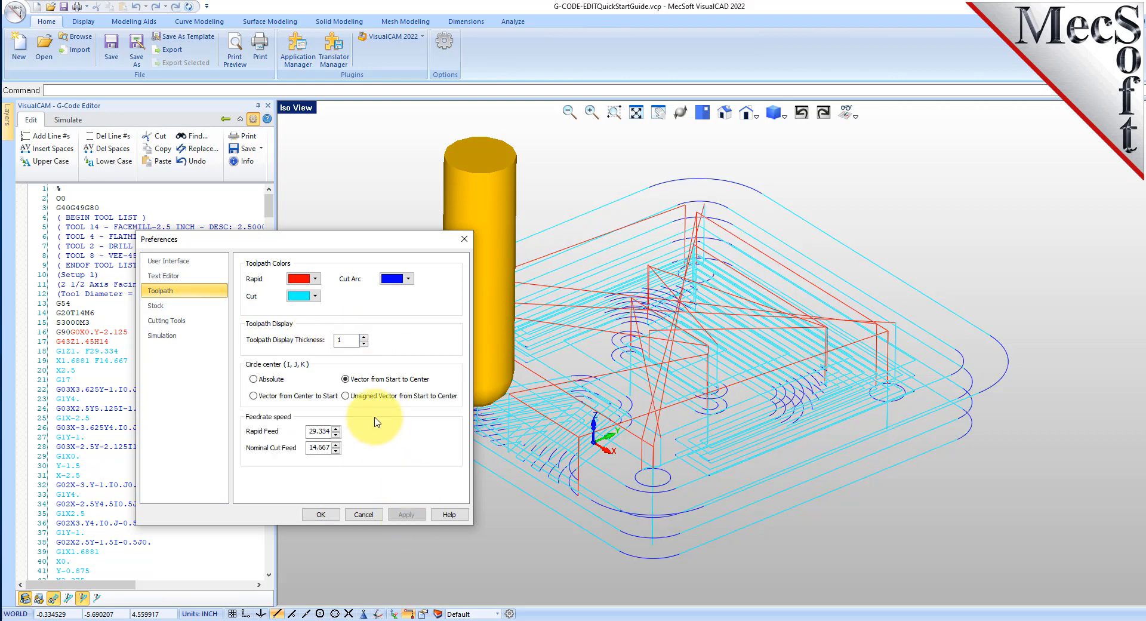
pyautogui.moveTo(350, 340); pyautogui.dragTo(318, 339)
pyautogui.write('2')
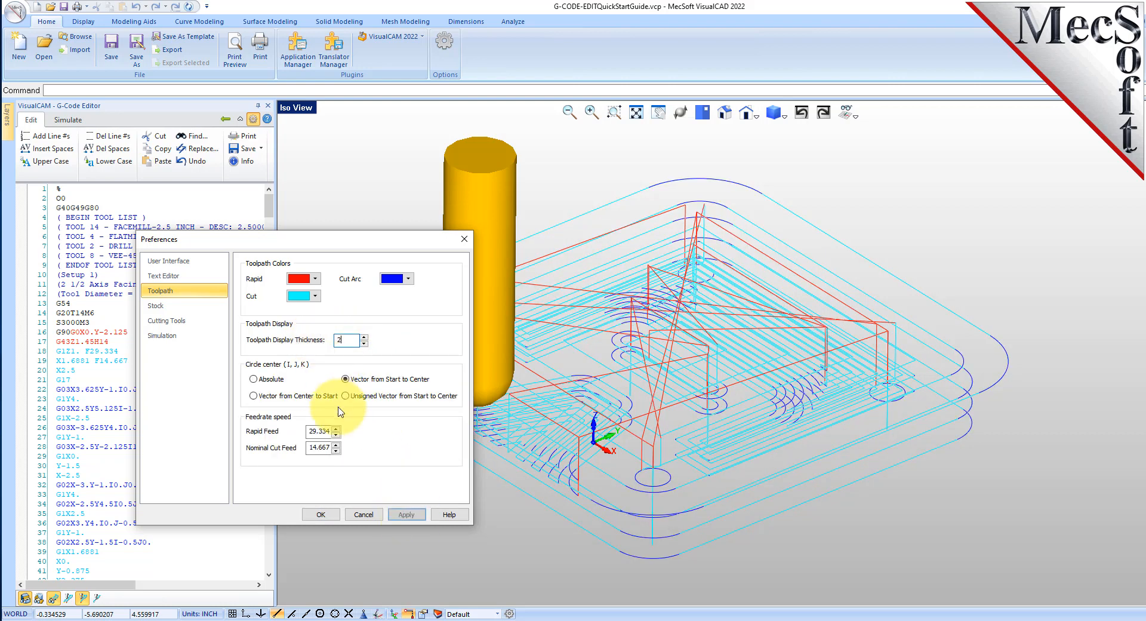
pyautogui.click(407, 516)
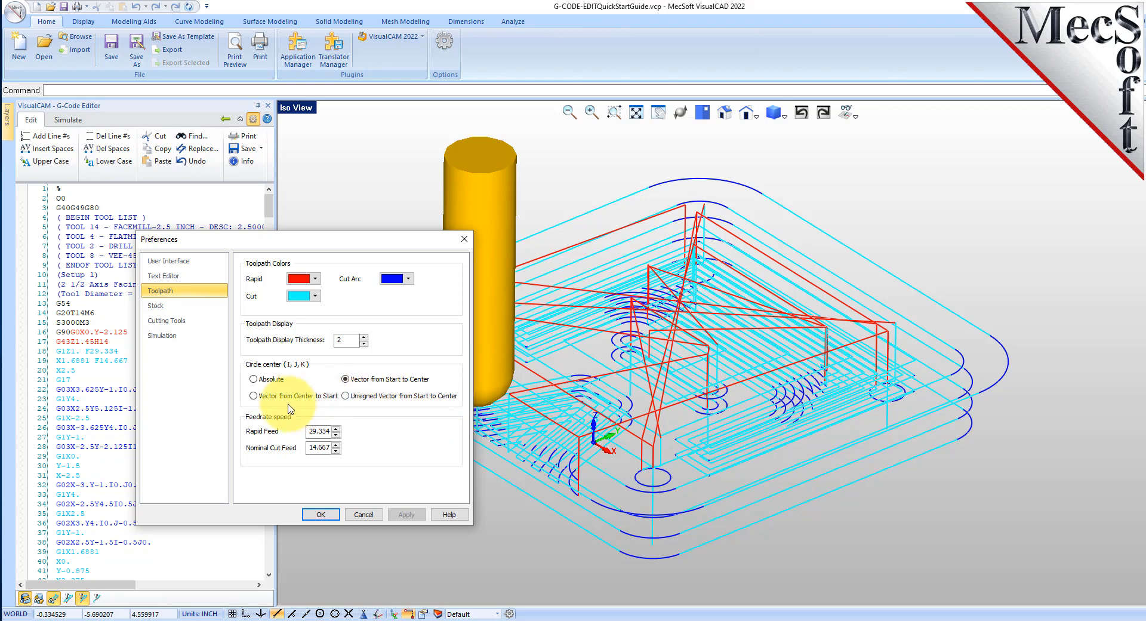
# Step: Try the Absolute circle center (I, J, K) setting, and restore Vector from Start to Center
pyautogui.click(253, 380)
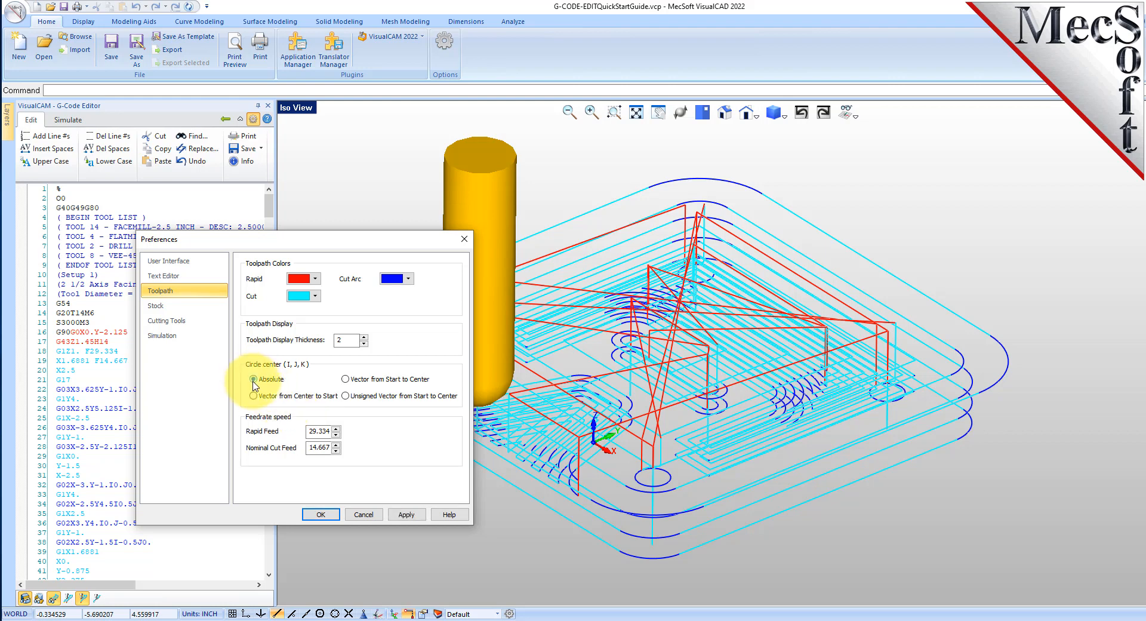
pyautogui.click(405, 516)
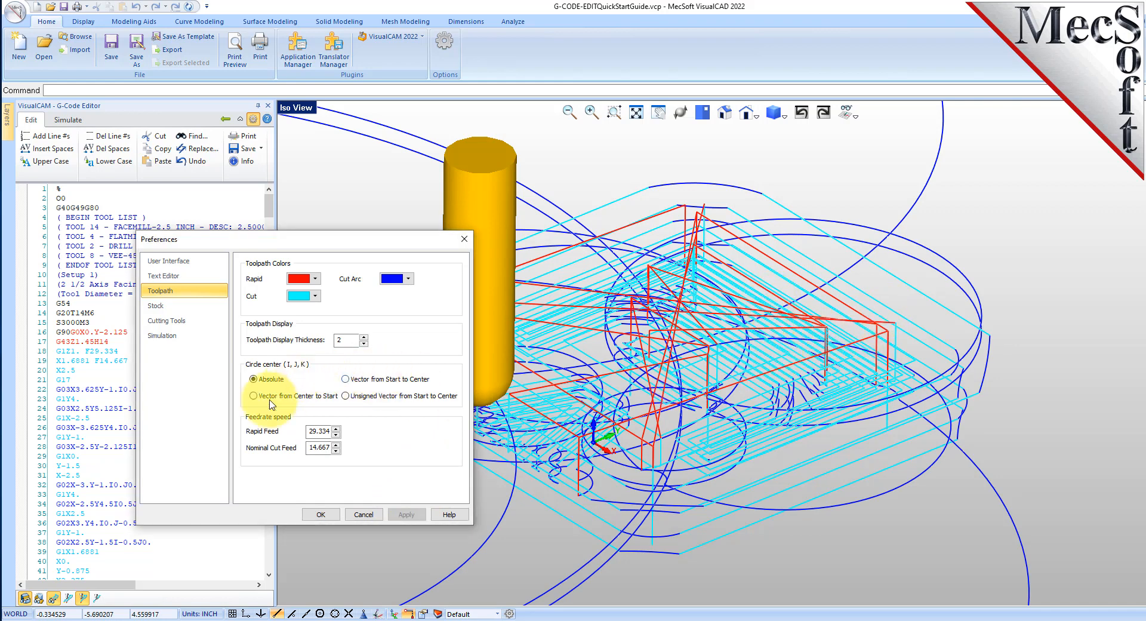
pyautogui.click(349, 380)
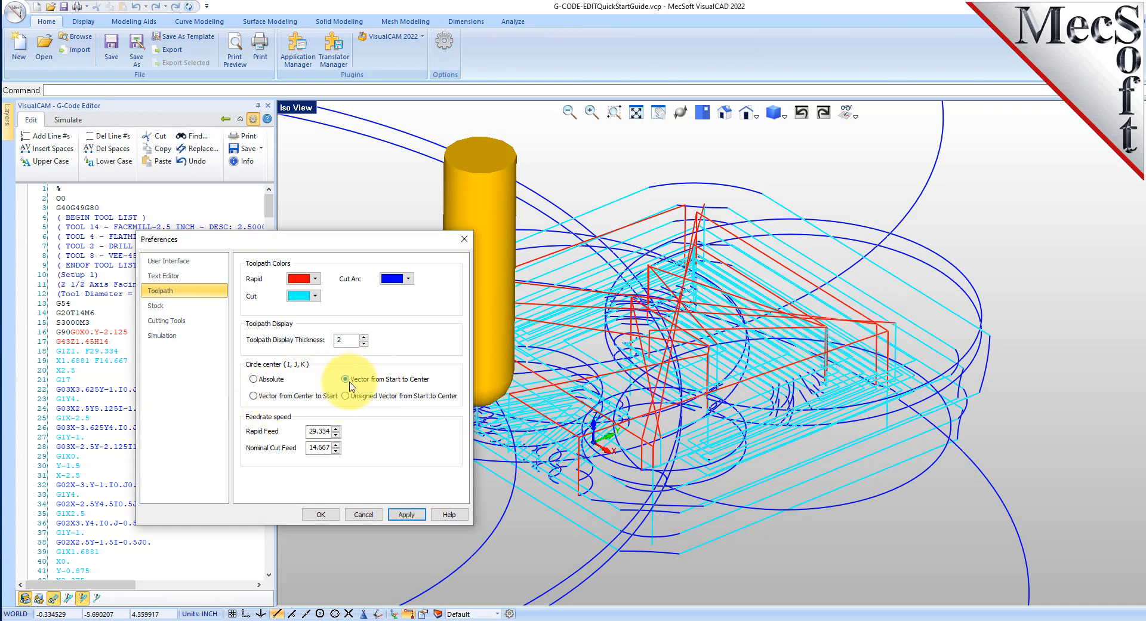
pyautogui.click(404, 514)
# Step: Try the Unsigned Vector from Start to Center and Vector from Center to Start circle center settings on the toolpath
pyautogui.click(346, 396)
pyautogui.click(406, 515)
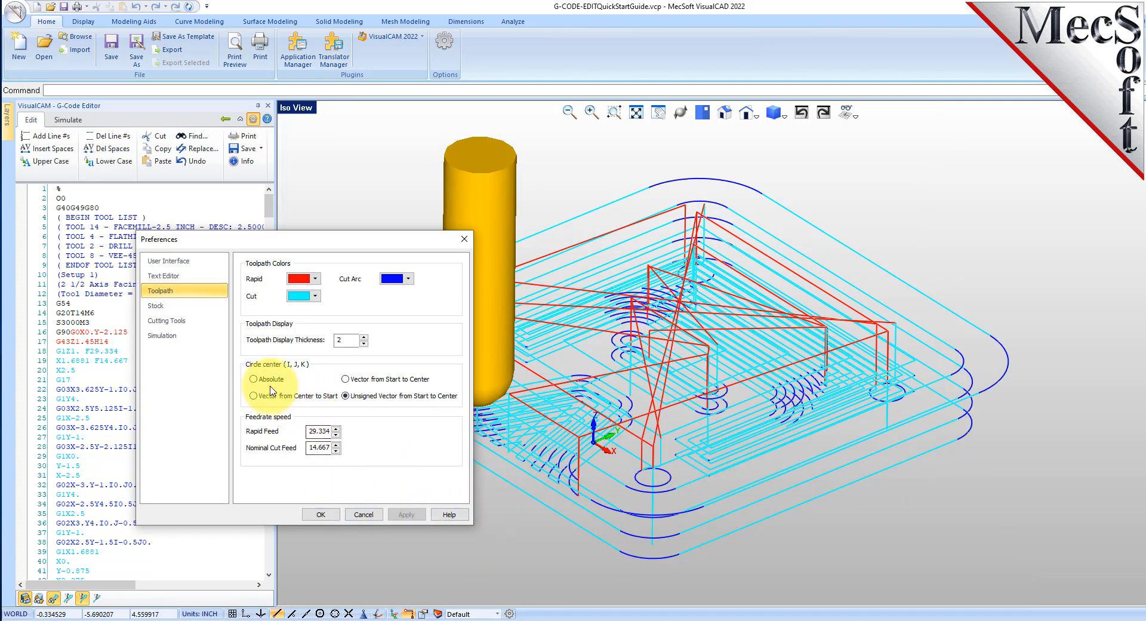
pyautogui.click(262, 396)
pyautogui.click(406, 514)
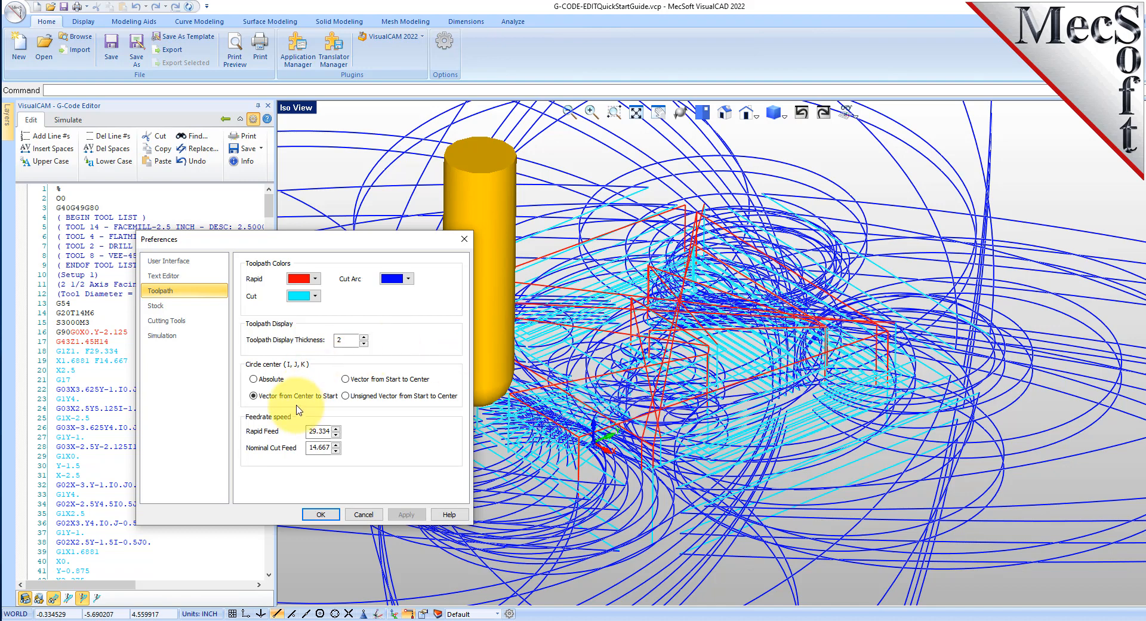
# Step: Apply the Absolute circle center setting again for comparison, and reapply Vector from Start to Center
pyautogui.click(254, 379)
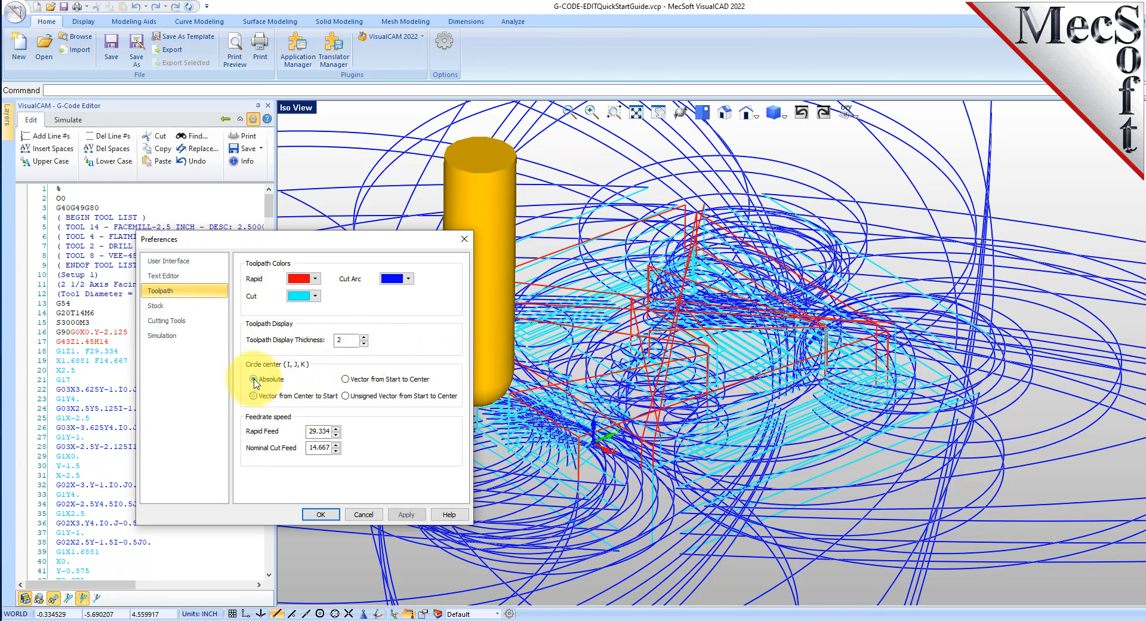
pyautogui.click(406, 514)
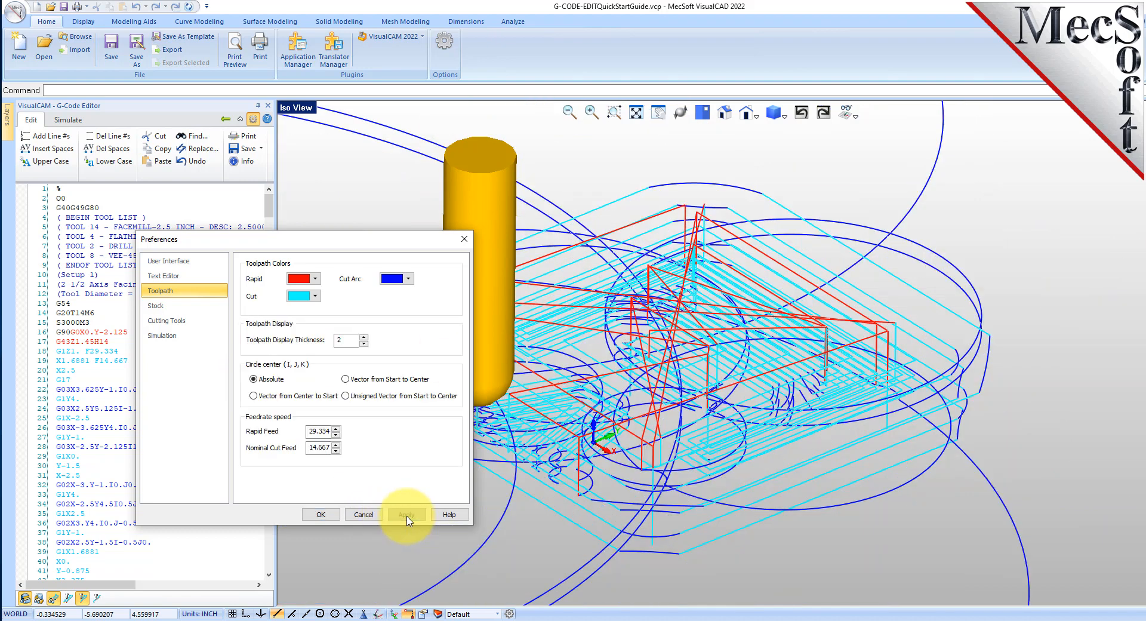
pyautogui.click(345, 379)
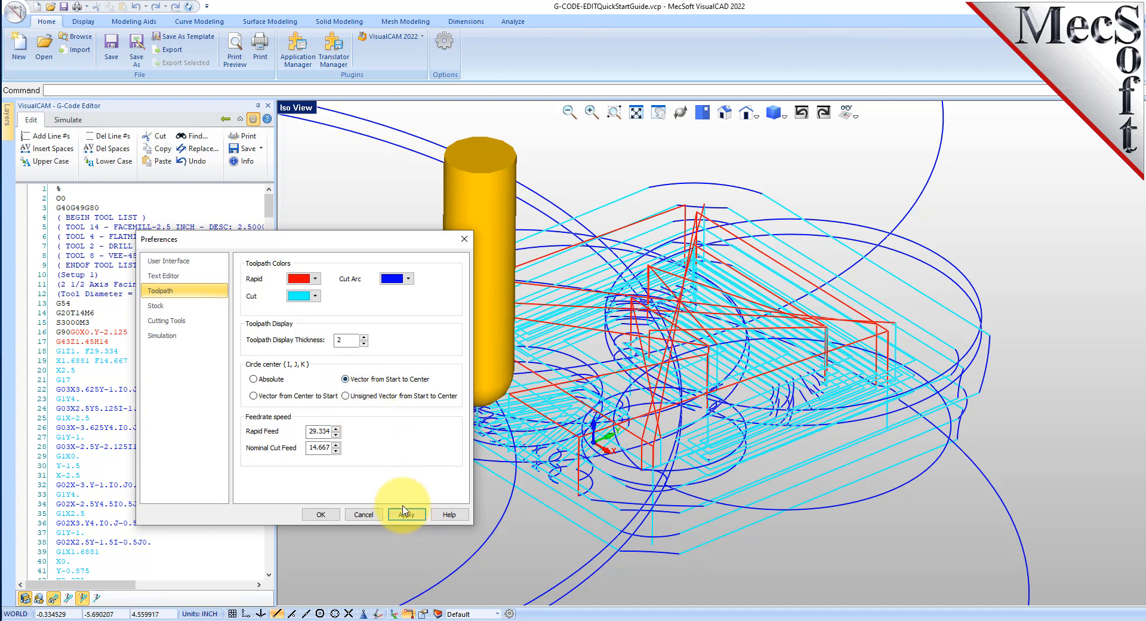
pyautogui.click(408, 515)
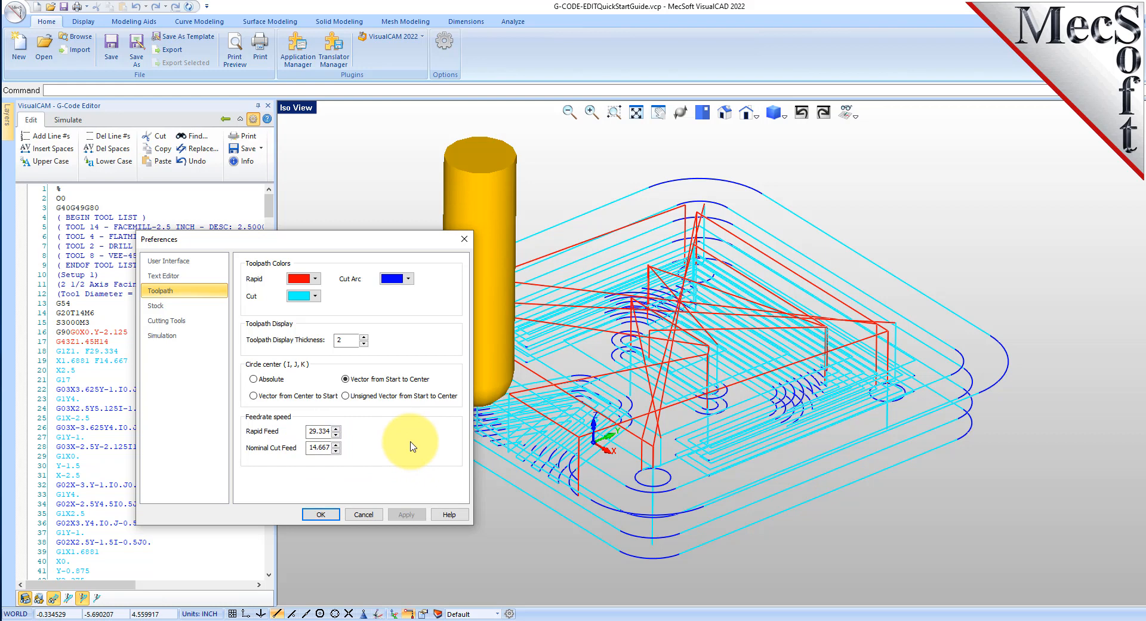
# Step: Look over the Stock and Cutting Tools preferences, and set the simulation accuracy to Fine
pyautogui.click(159, 305)
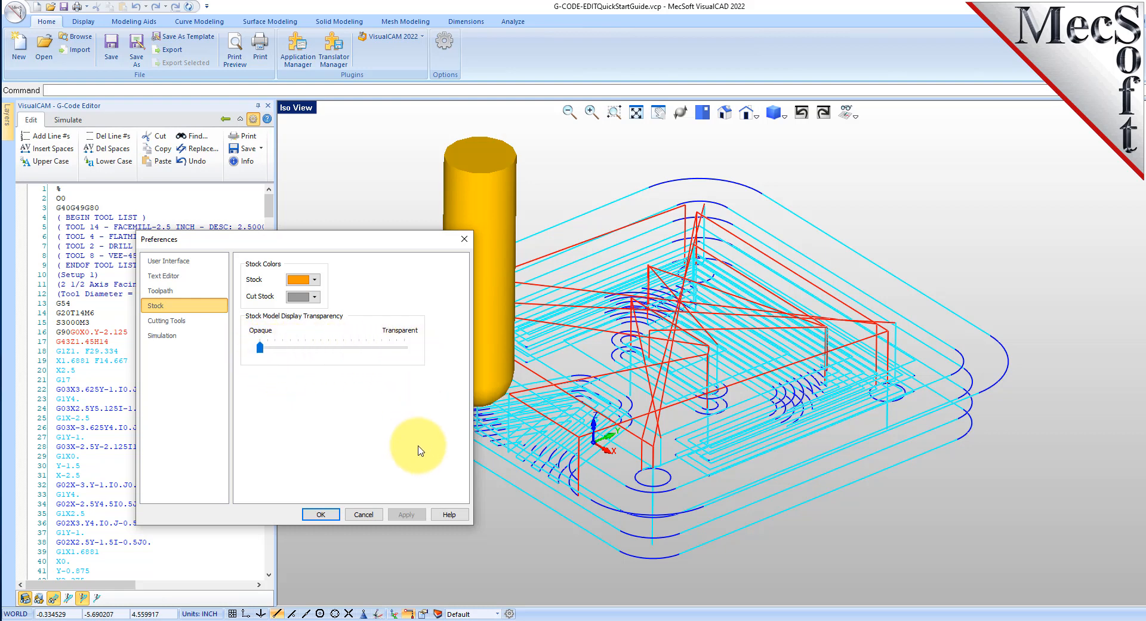
pyautogui.click(180, 321)
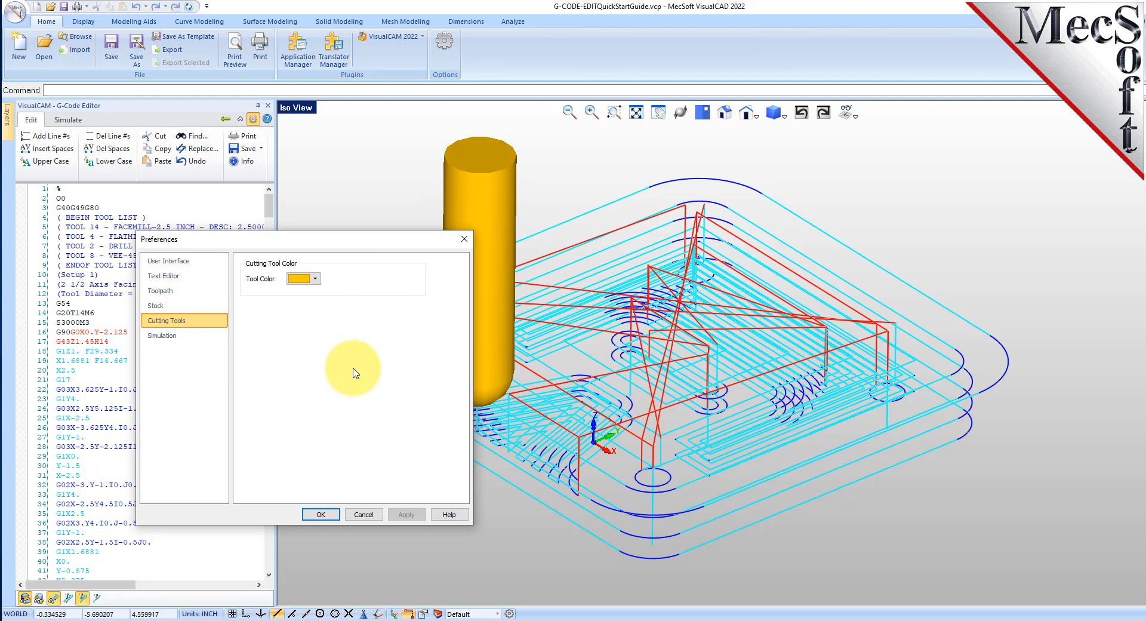
pyautogui.click(179, 336)
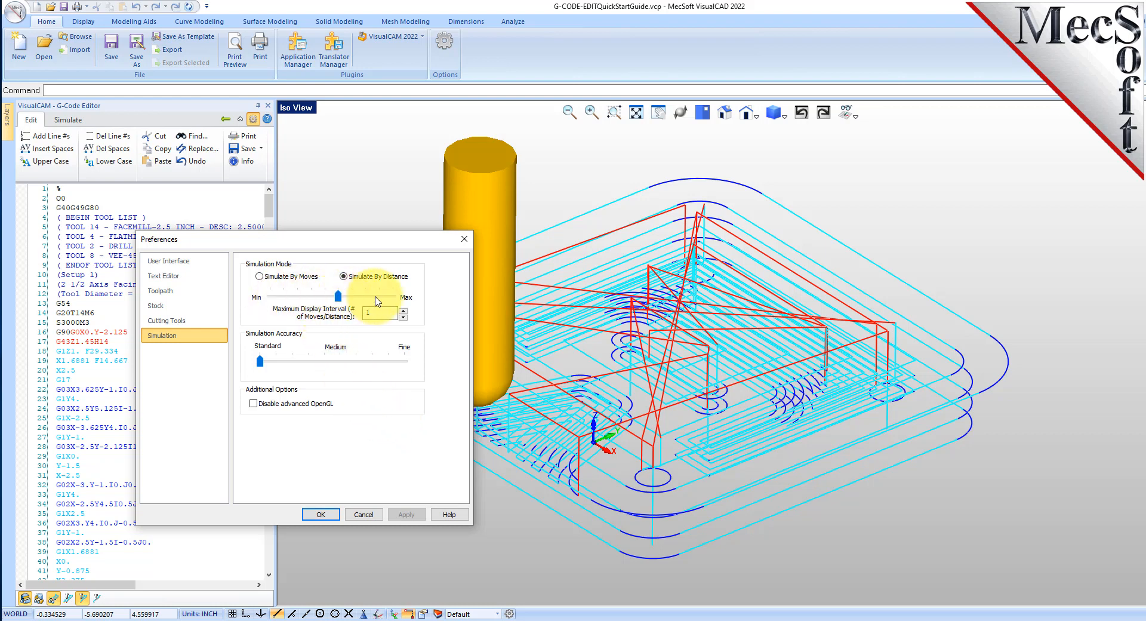
pyautogui.moveTo(261, 361); pyautogui.dragTo(411, 370)
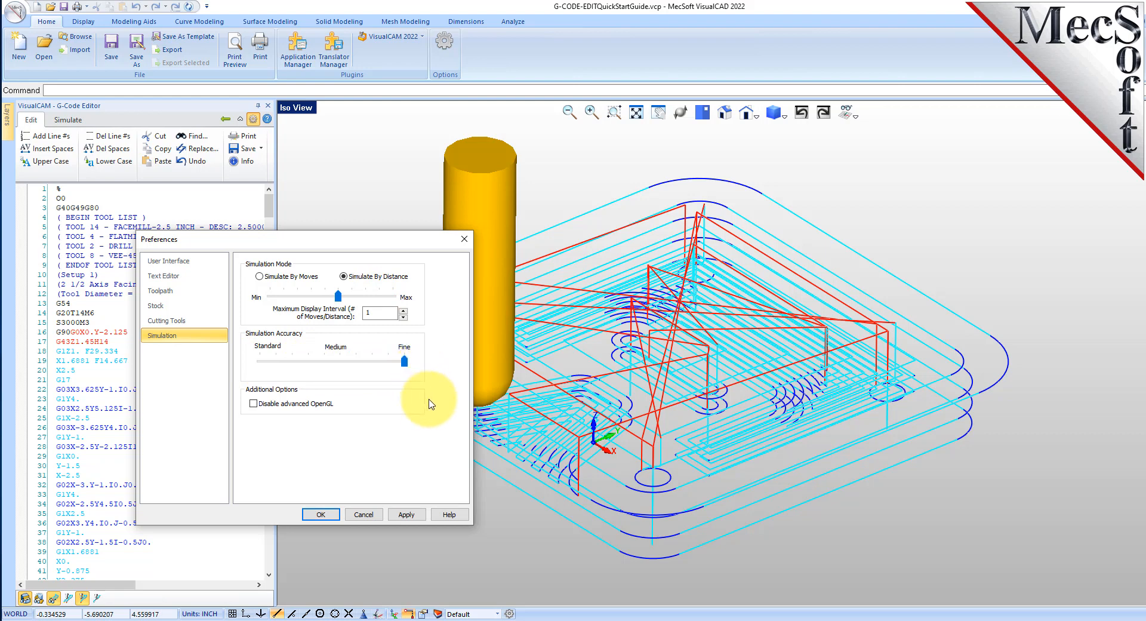
pyautogui.click(192, 324)
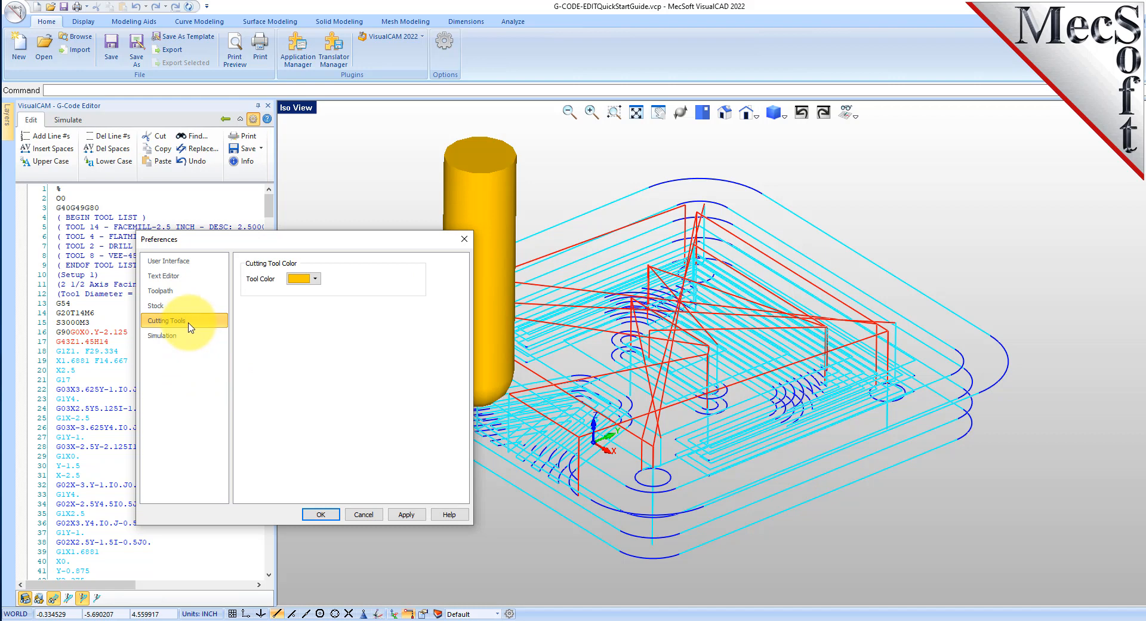
pyautogui.click(316, 280)
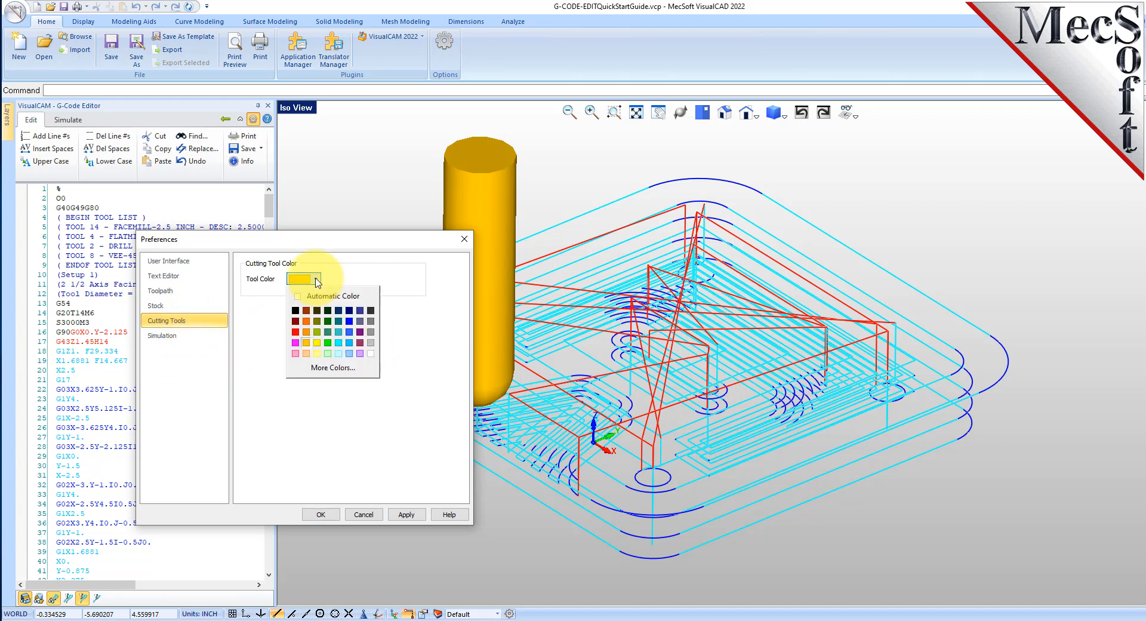
pyautogui.click(260, 339)
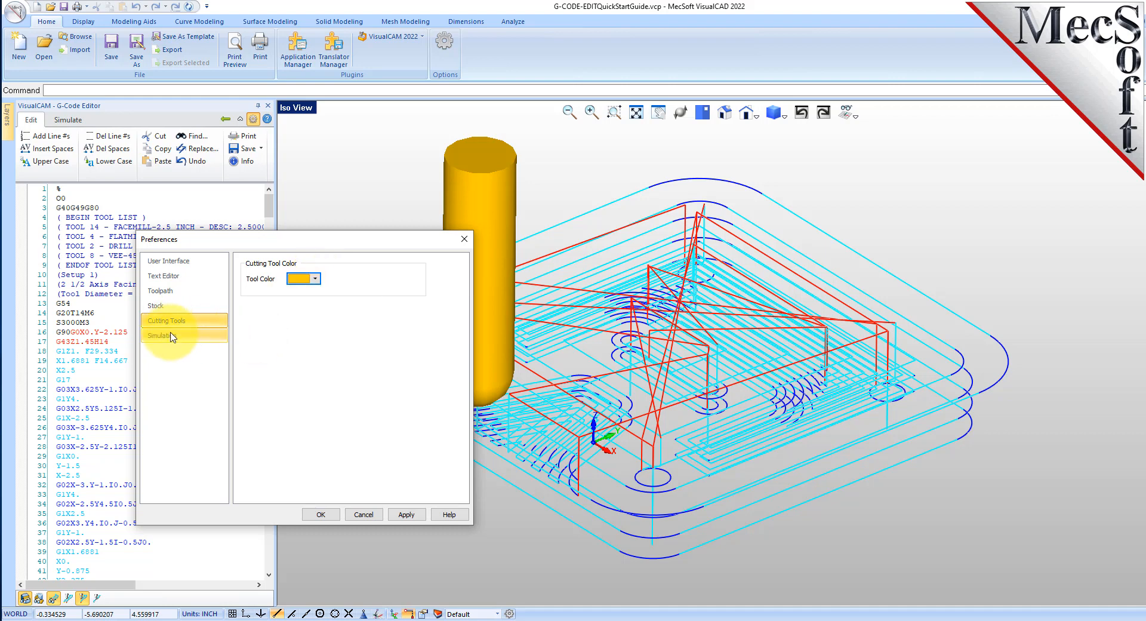
pyautogui.click(163, 305)
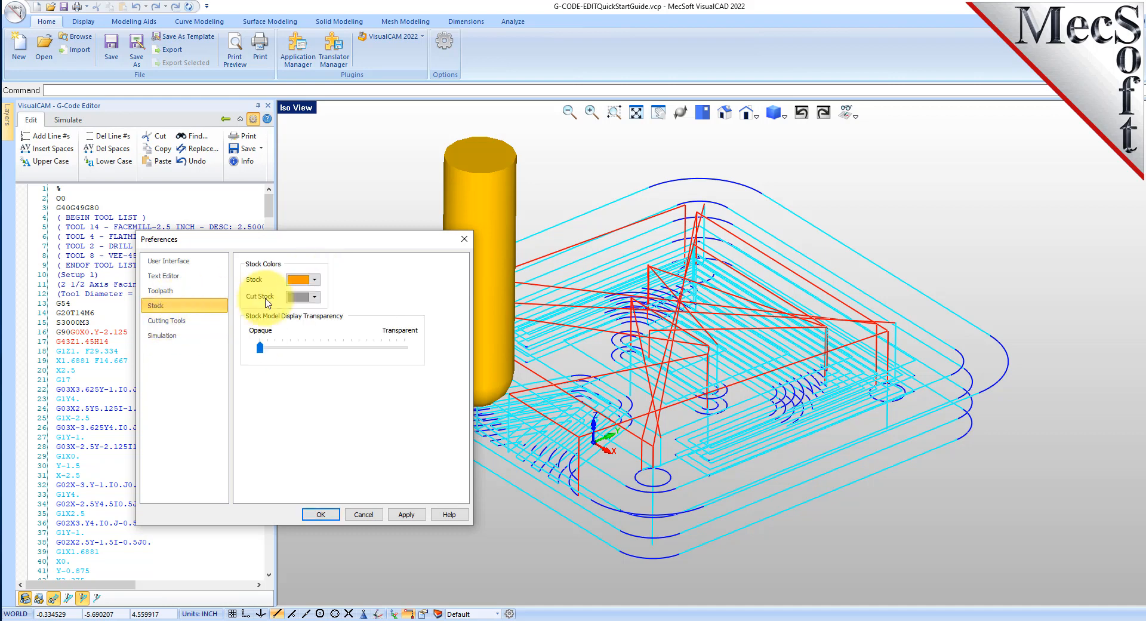
# Step: Change the cutting tool color to light blue in the Cutting Tools preferences and accept the preferences
pyautogui.click(197, 320)
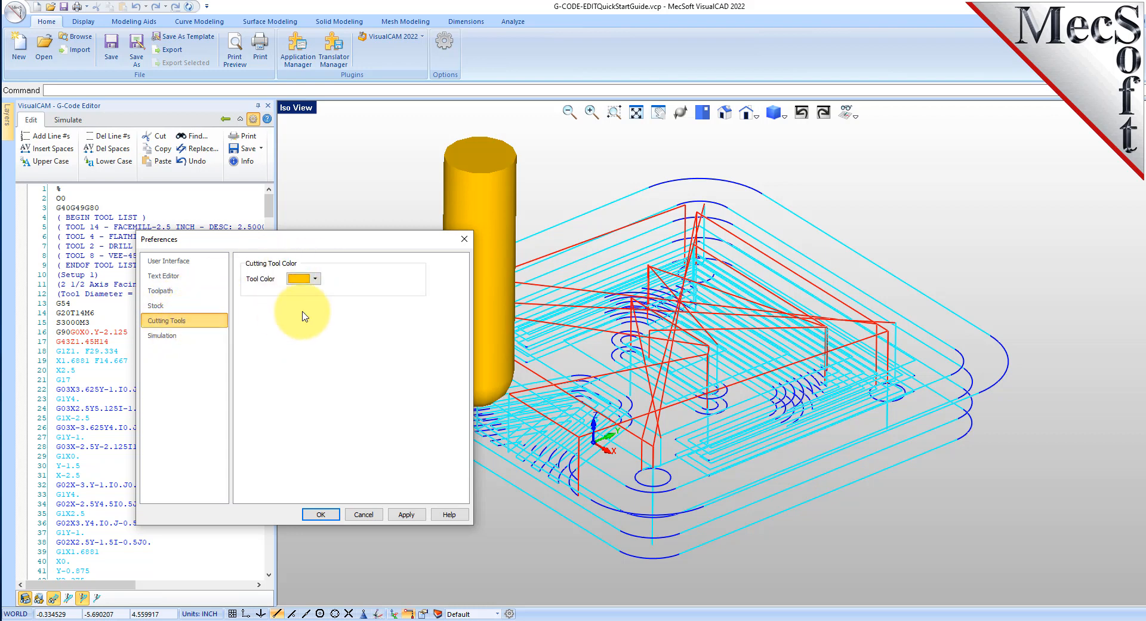
pyautogui.click(315, 280)
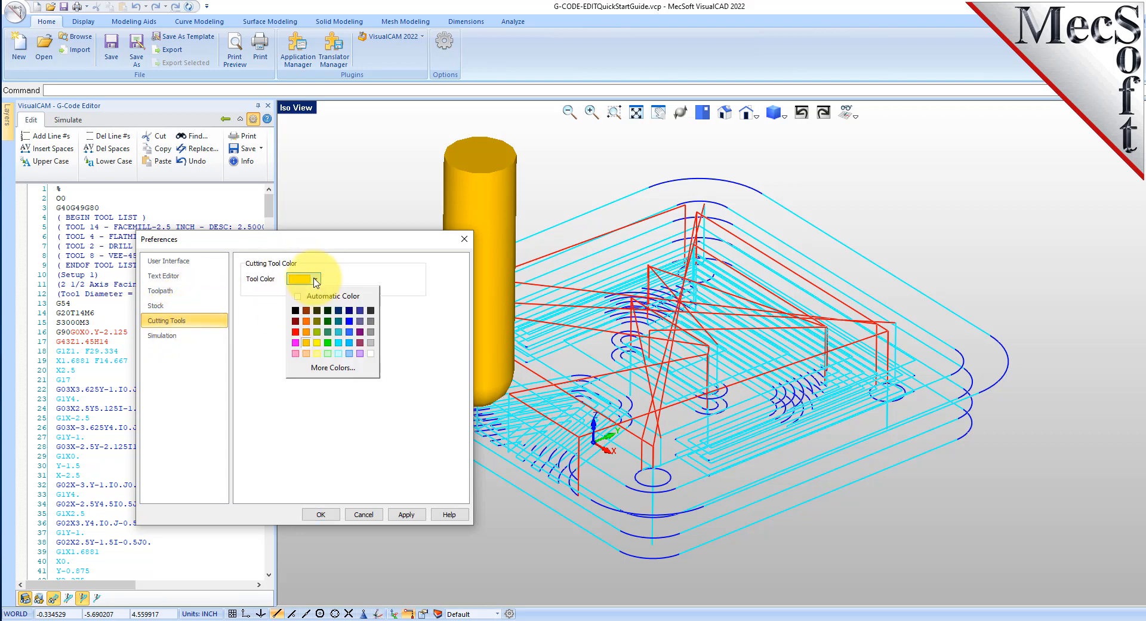
pyautogui.click(349, 344)
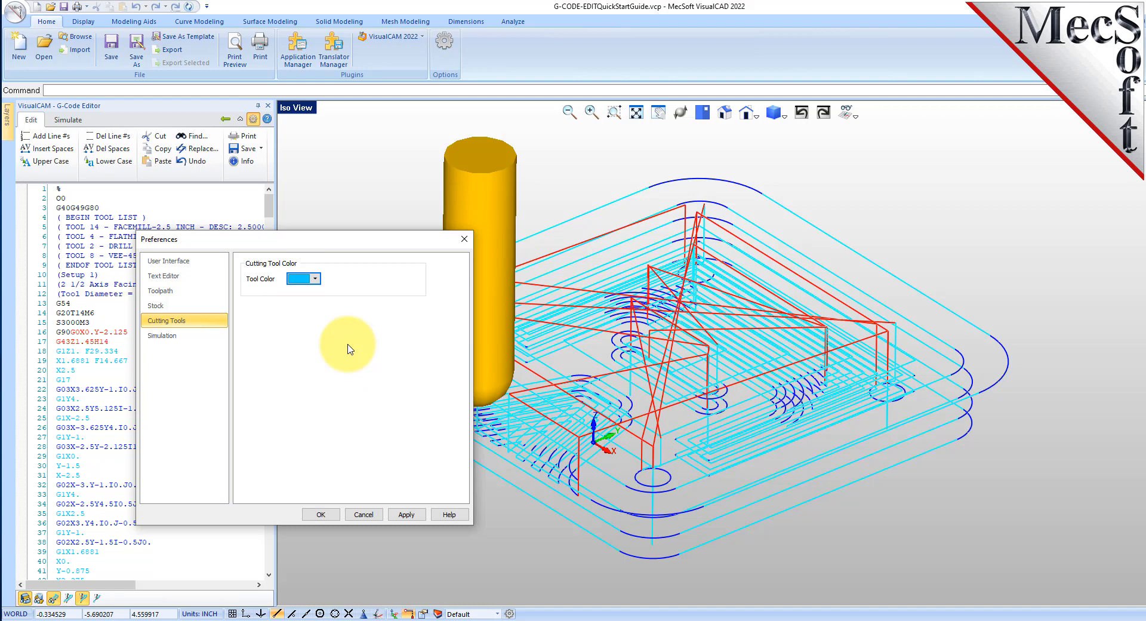
pyautogui.click(406, 514)
pyautogui.click(674, 360)
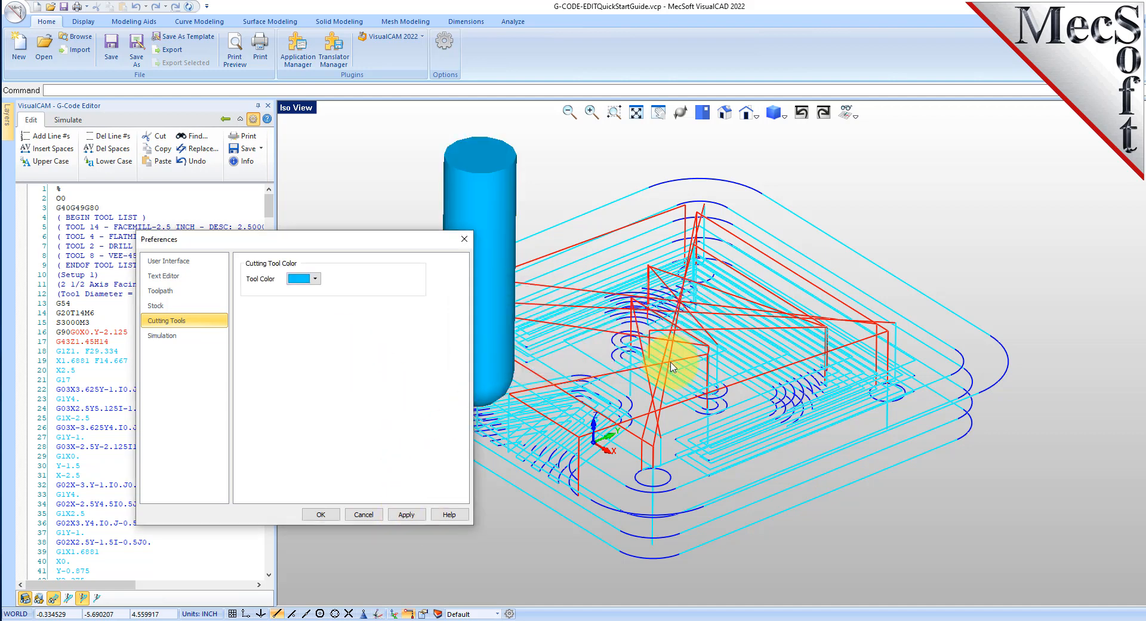
pyautogui.click(321, 514)
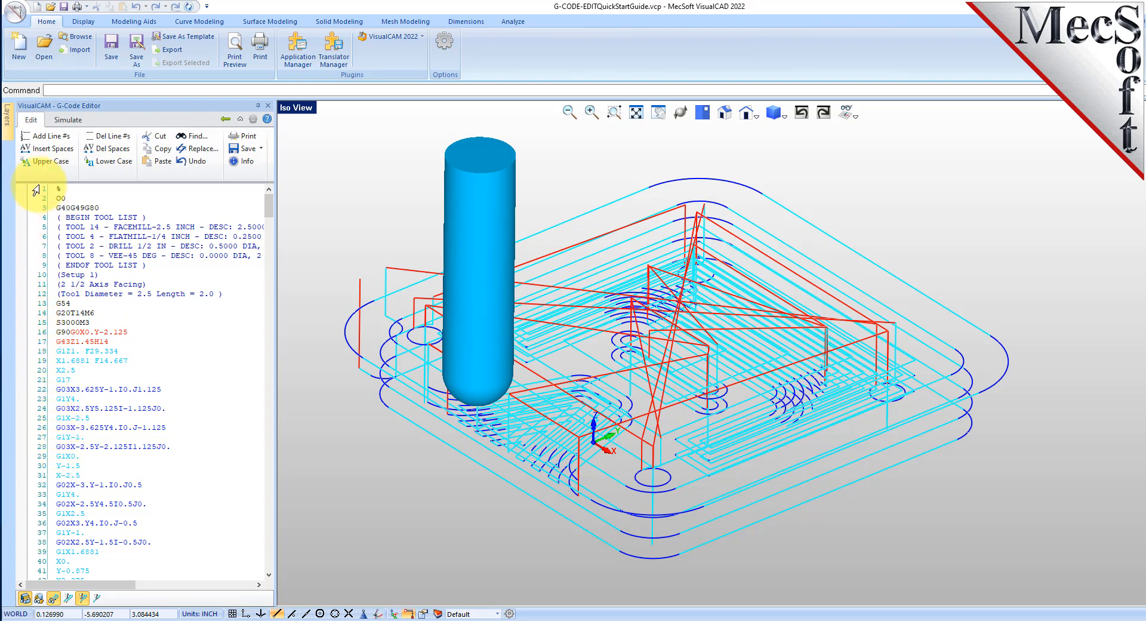
# Step: Go to line 18 of the G-code program, G1Z1. F29.334, to show the tool at that motion
pyautogui.click(58, 351)
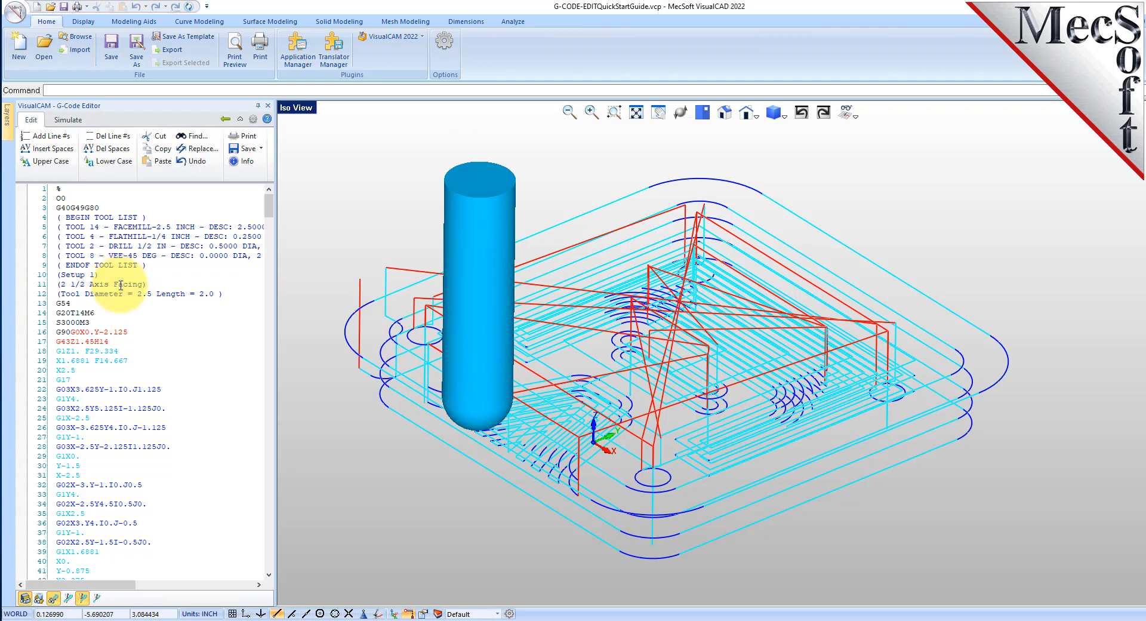
# Step: Add line numbers to the G-code program and review the numbered motion blocks and the tool list comments
pyautogui.click(66, 140)
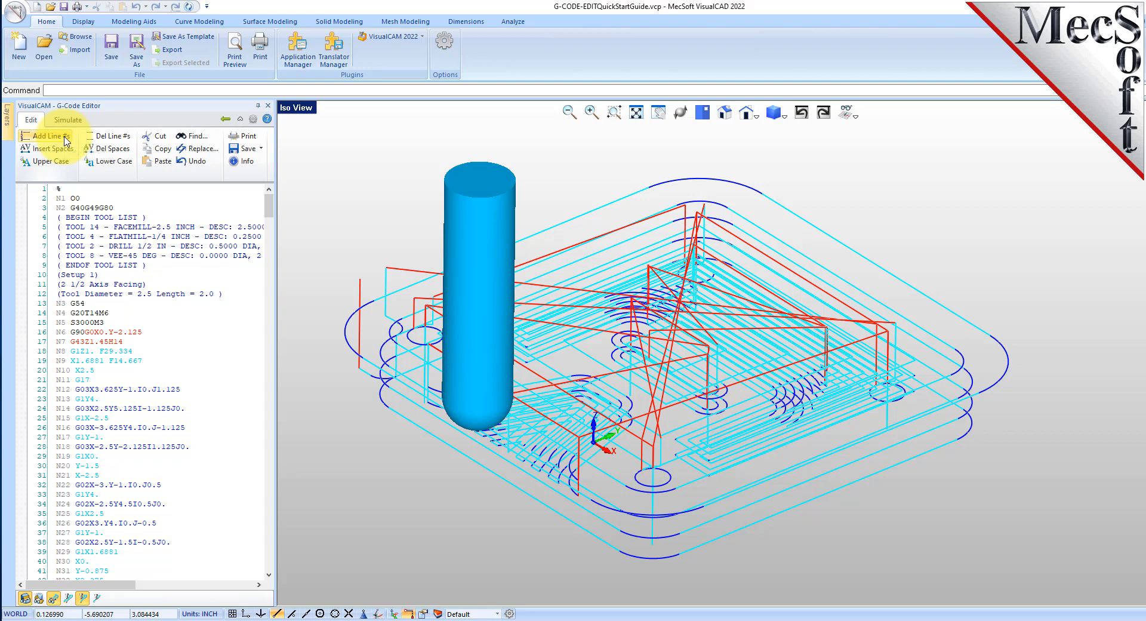
pyautogui.moveTo(121, 210); pyautogui.dragTo(55, 199)
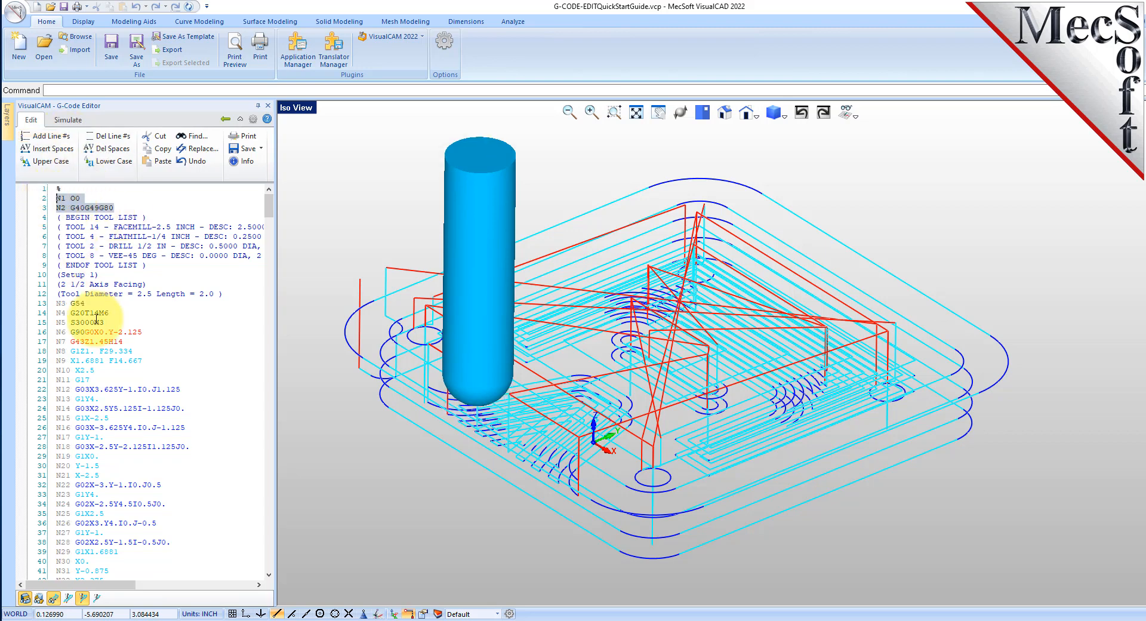
pyautogui.moveTo(56, 303); pyautogui.dragTo(179, 530)
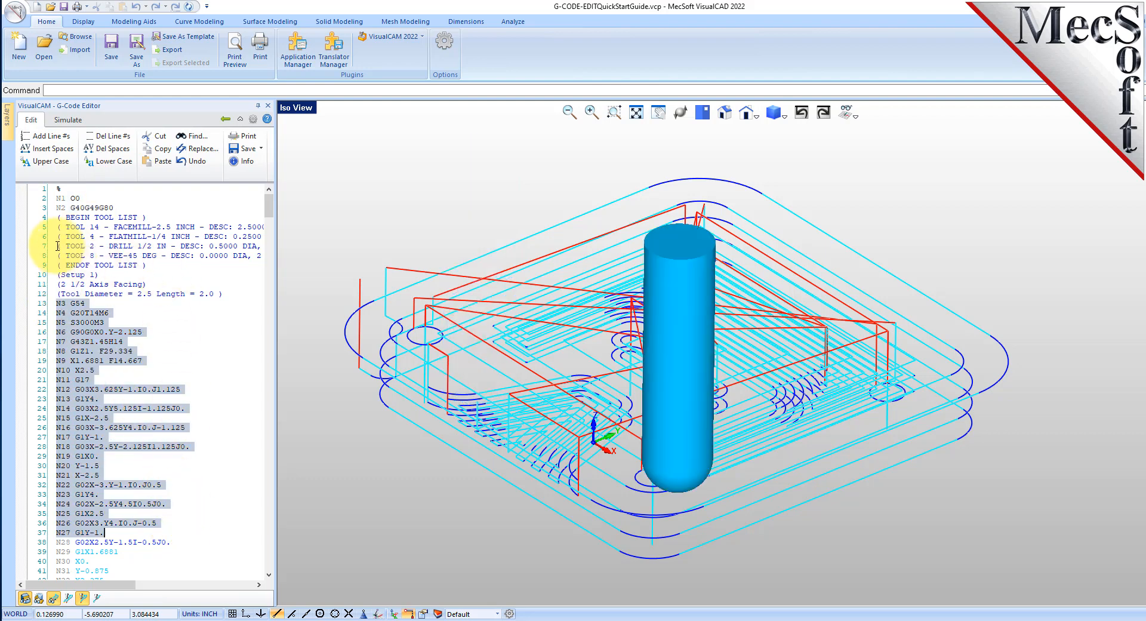
pyautogui.moveTo(57, 217); pyautogui.dragTo(203, 281)
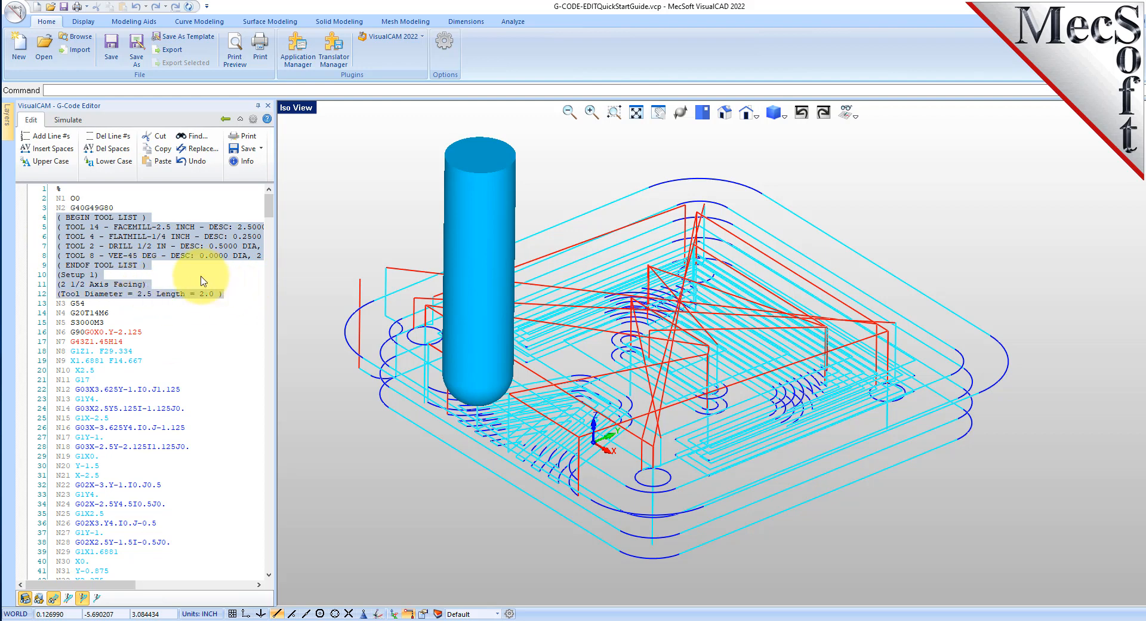
pyautogui.click(150, 220)
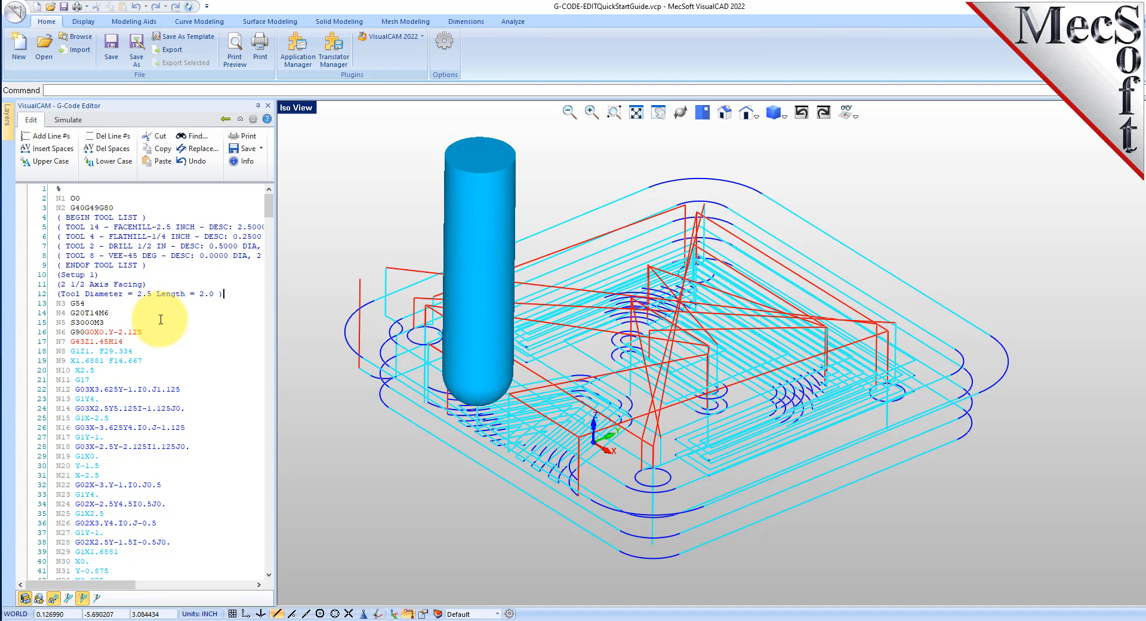
pyautogui.doubleClick(87, 332)
pyautogui.click(143, 327)
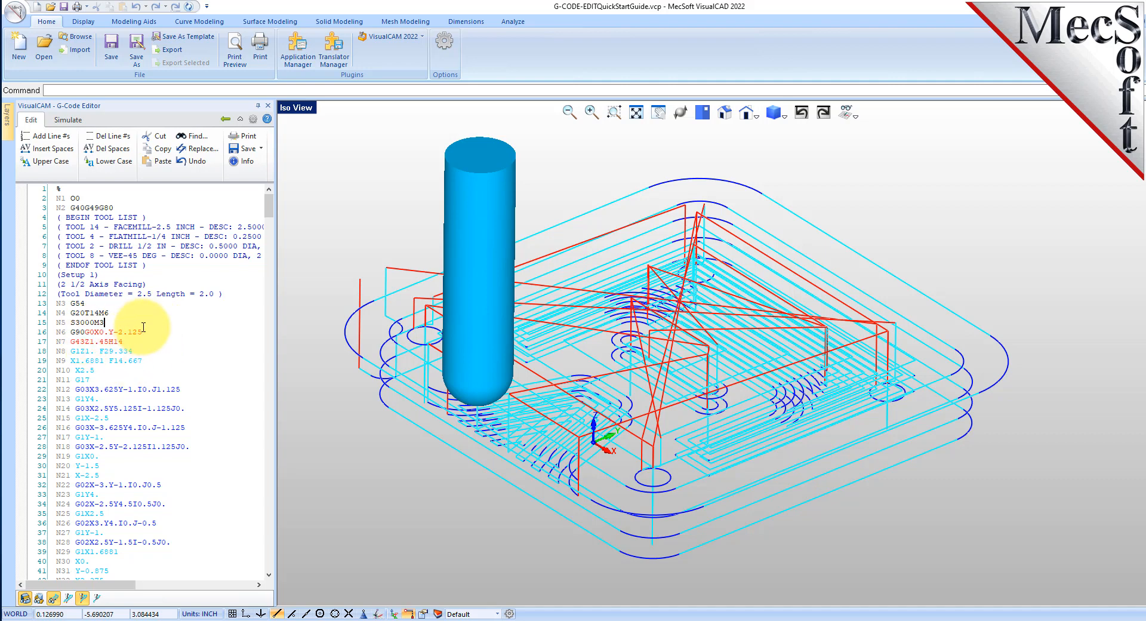
pyautogui.click(87, 313)
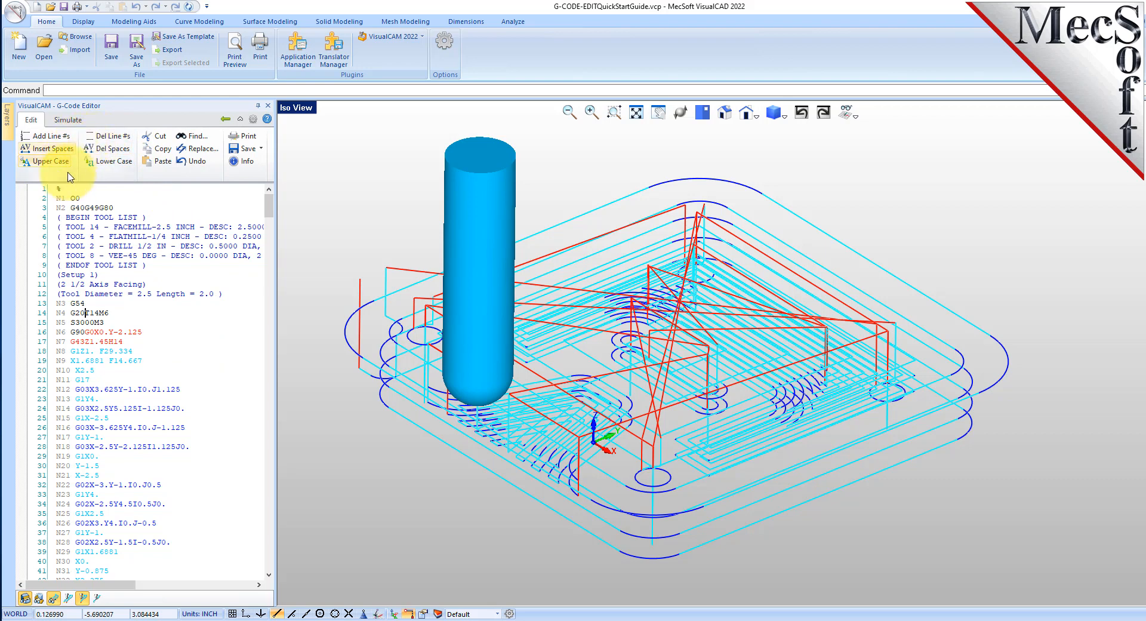
# Step: Insert spaces between the words of the G-code blocks and look through the spaced program
pyautogui.click(52, 148)
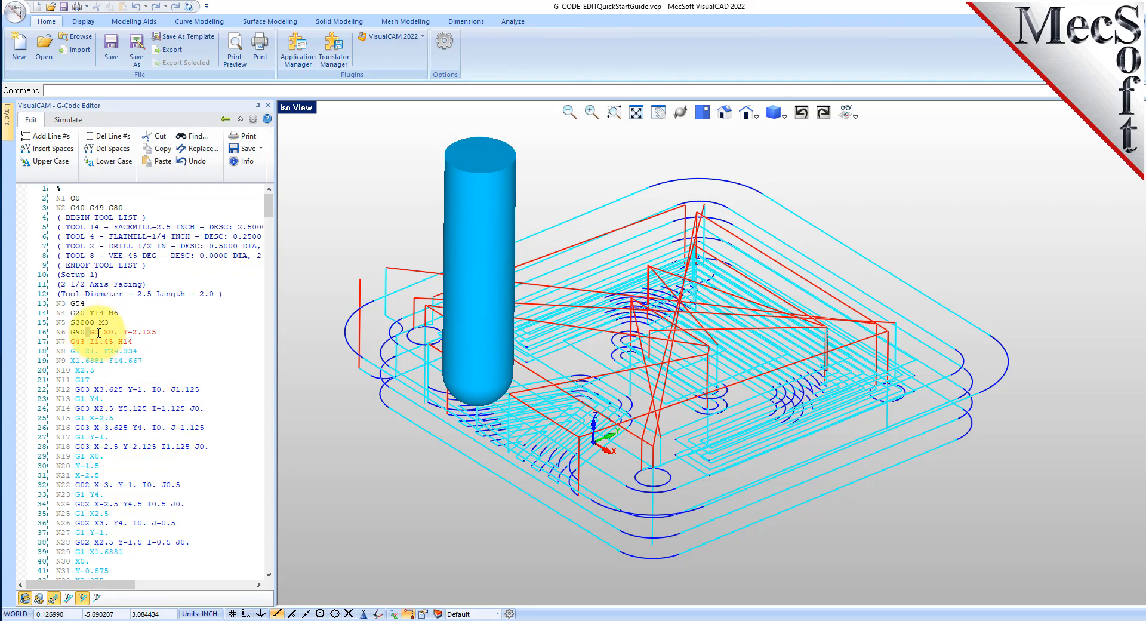
pyautogui.click(91, 389)
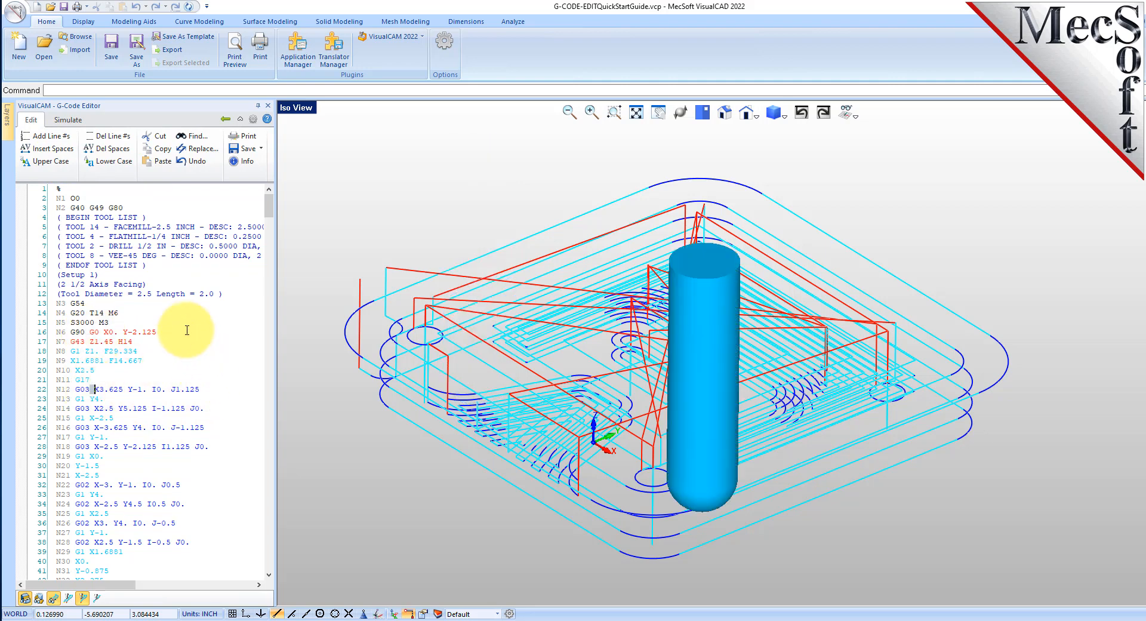
pyautogui.scroll(-20, 179, 328)
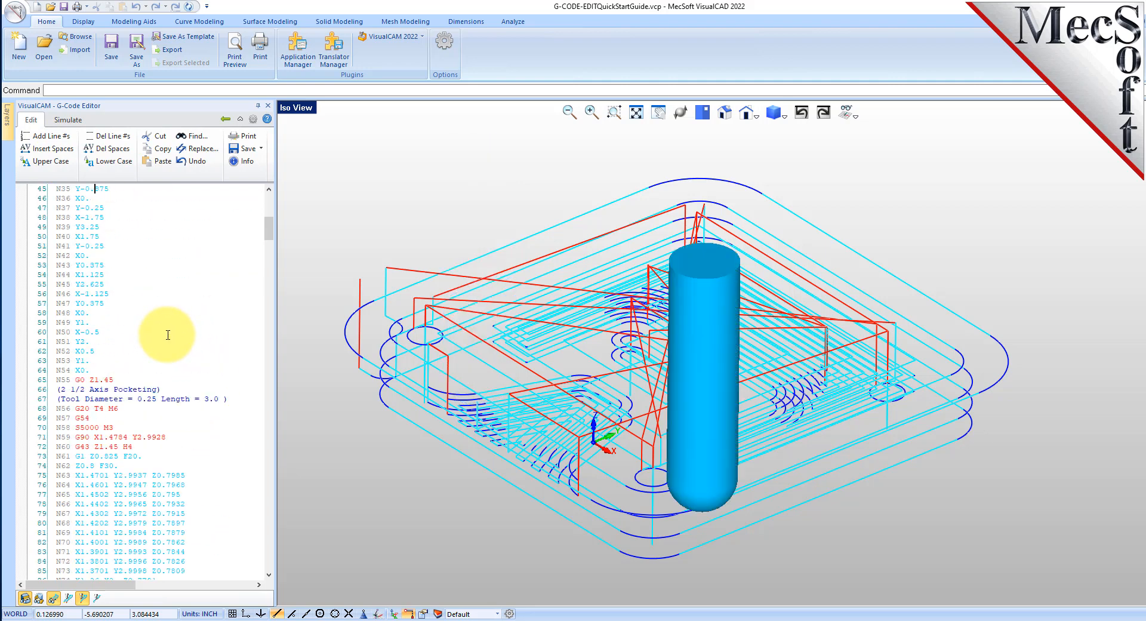
pyautogui.scroll(-20, 167, 333)
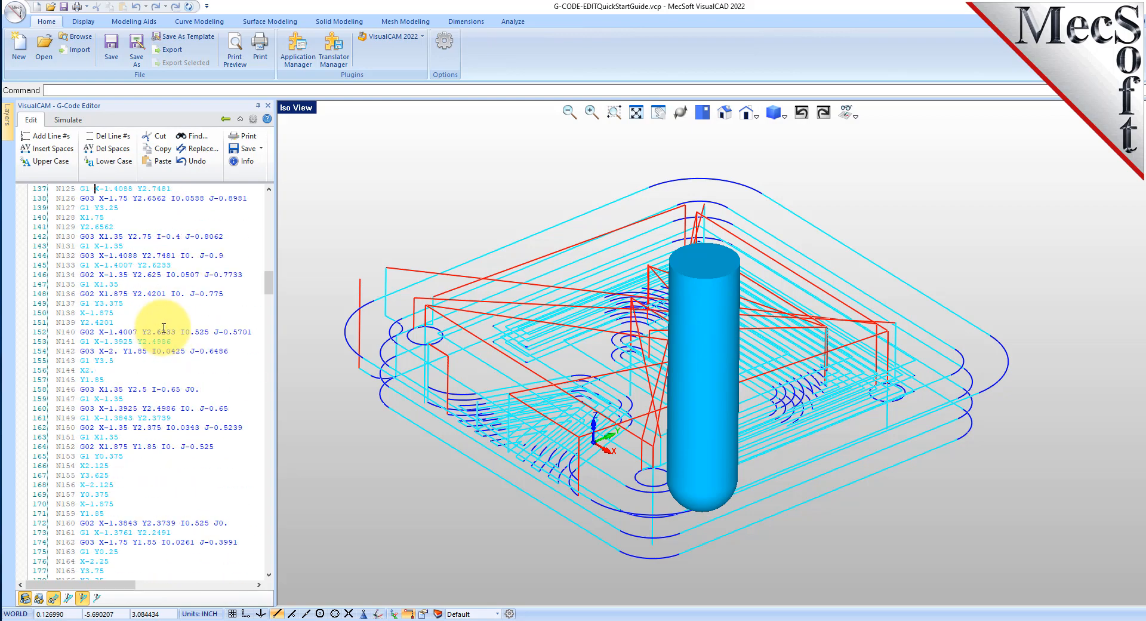
pyautogui.scroll(20, 166, 325)
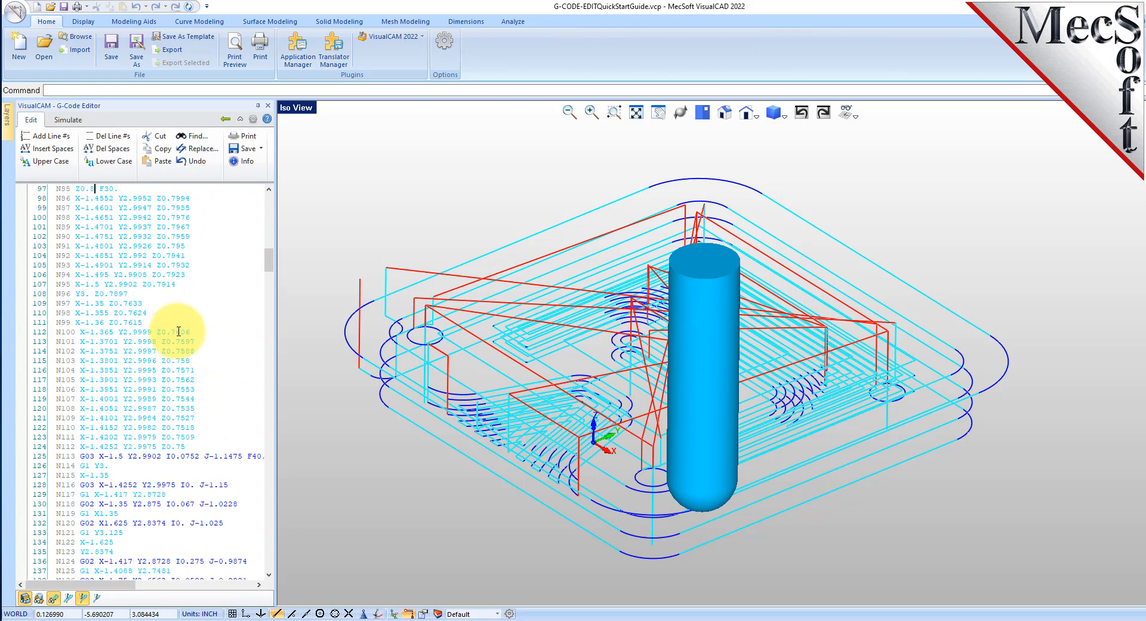
pyautogui.scroll(11, 181, 332)
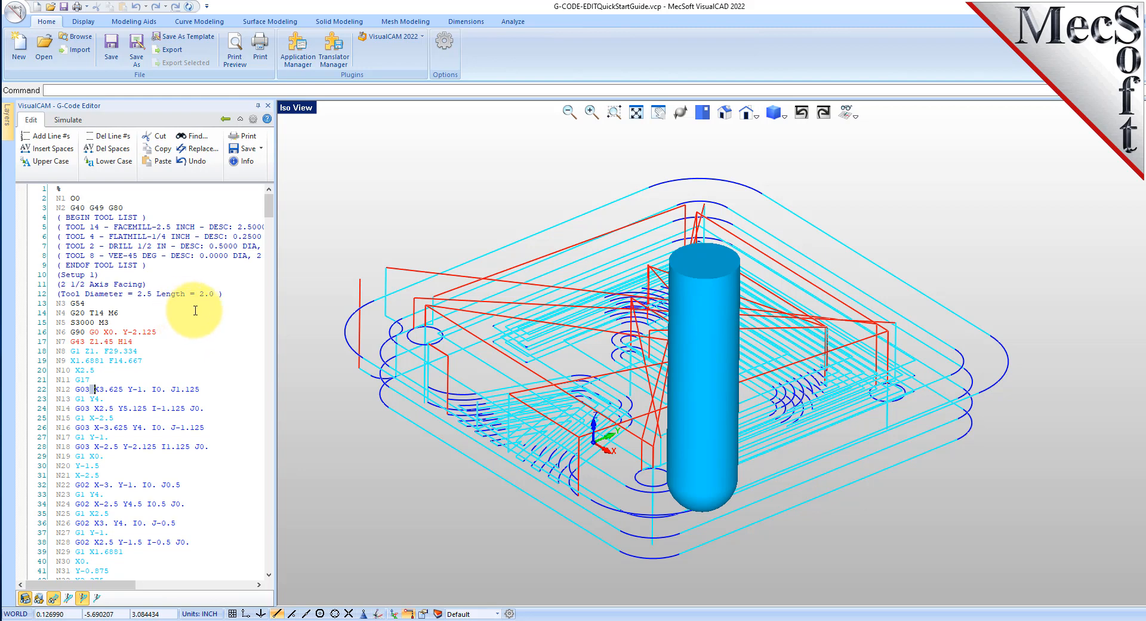
# Step: Save the edited program, replacing the existing G-CODE-EDITQuickStartGuide.nc file
pyautogui.click(263, 149)
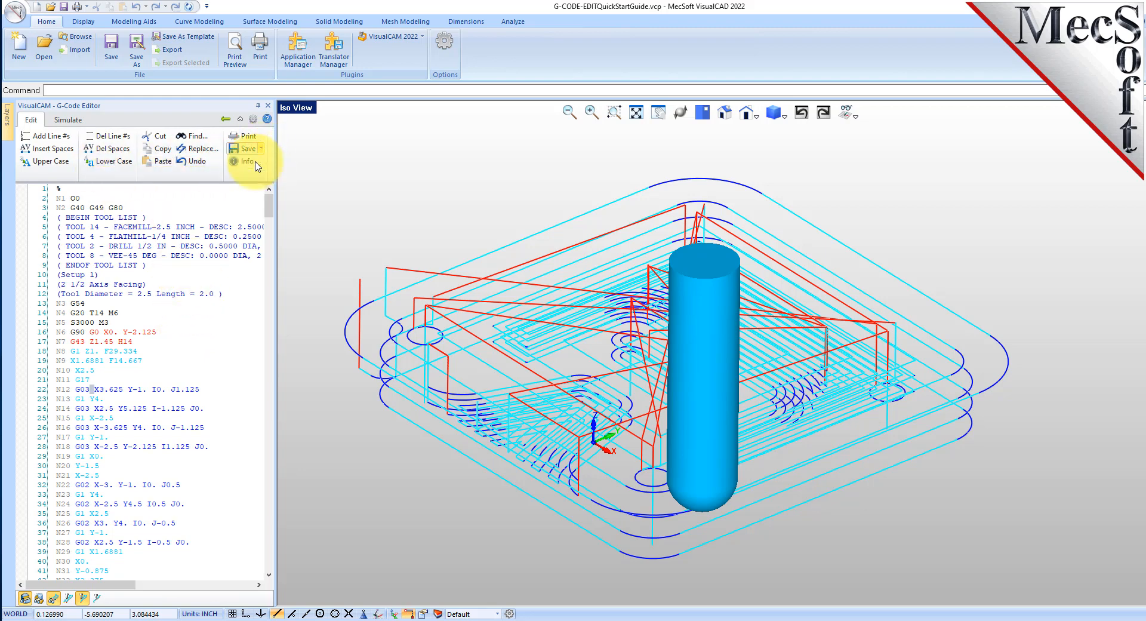
pyautogui.click(251, 163)
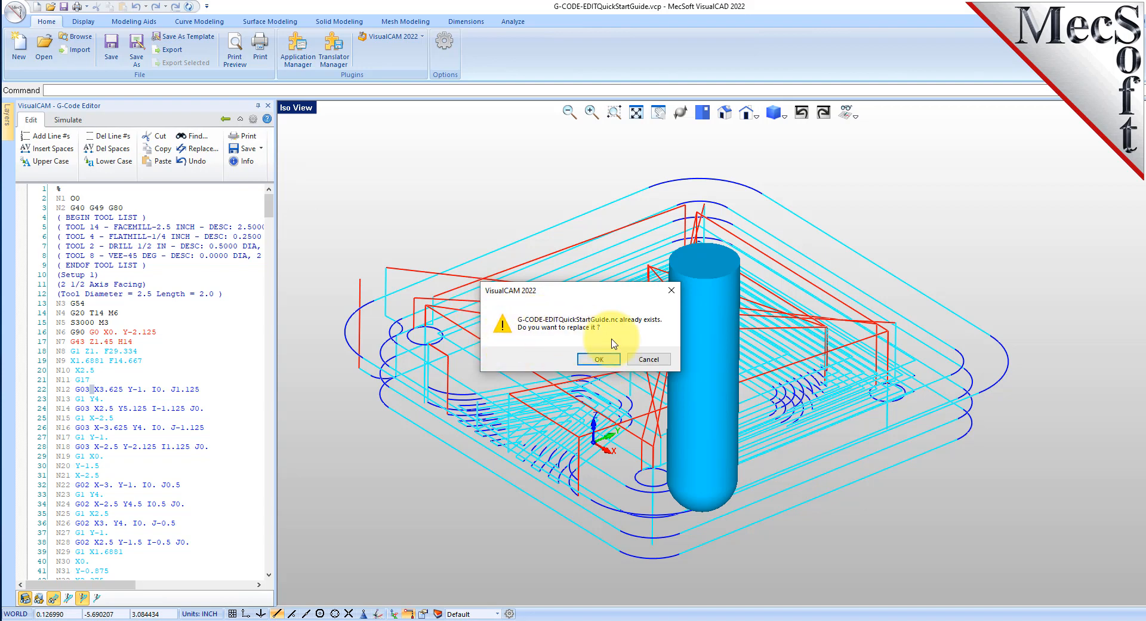
pyautogui.click(599, 359)
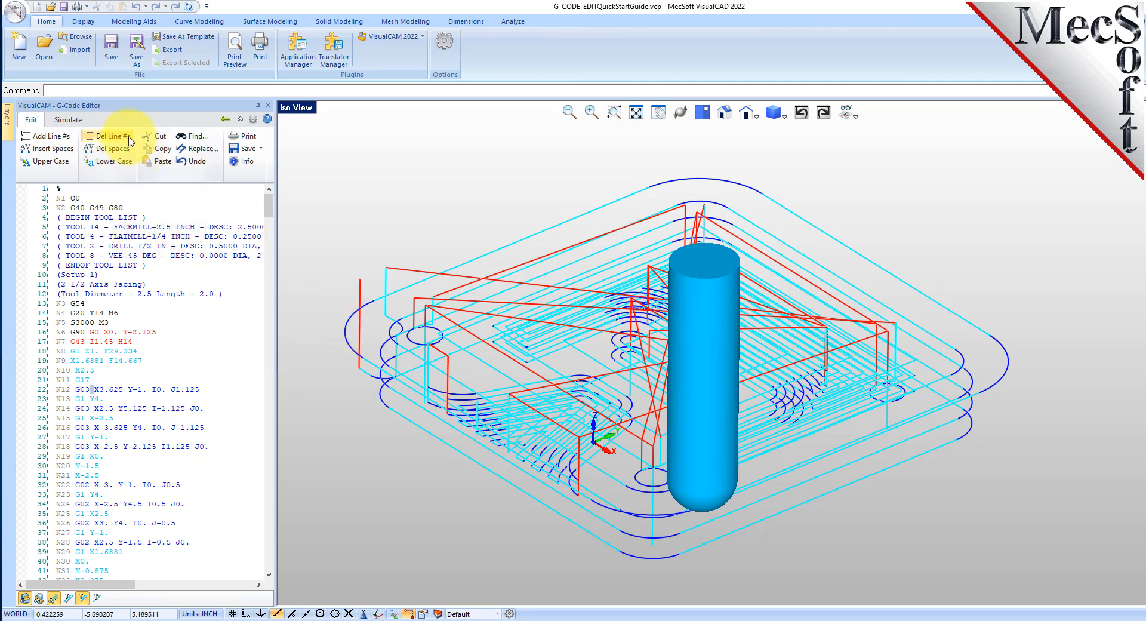
# Step: Delete the spaces from the G-code program, return to the project tree and save over the existing .nc file
pyautogui.click(106, 149)
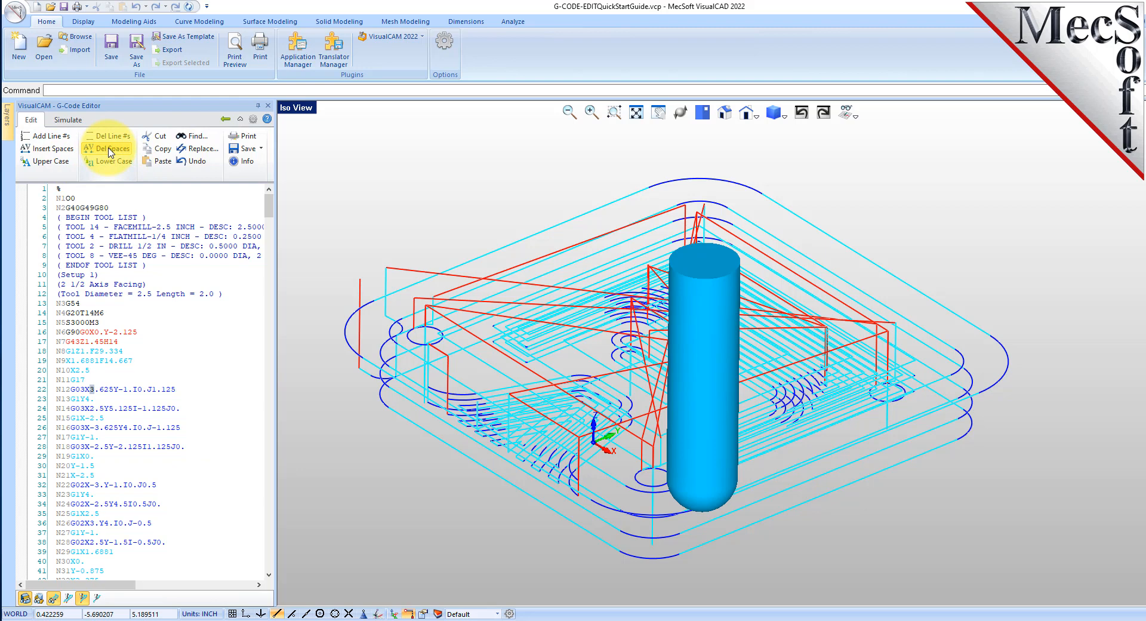
pyautogui.click(227, 121)
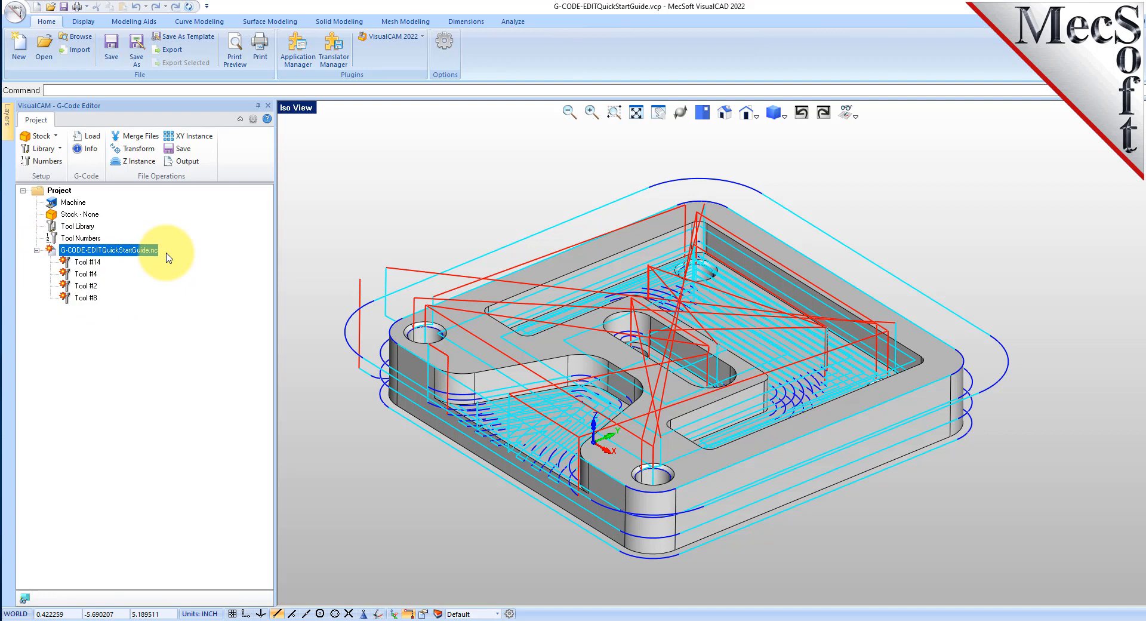
pyautogui.click(187, 154)
pyautogui.click(595, 365)
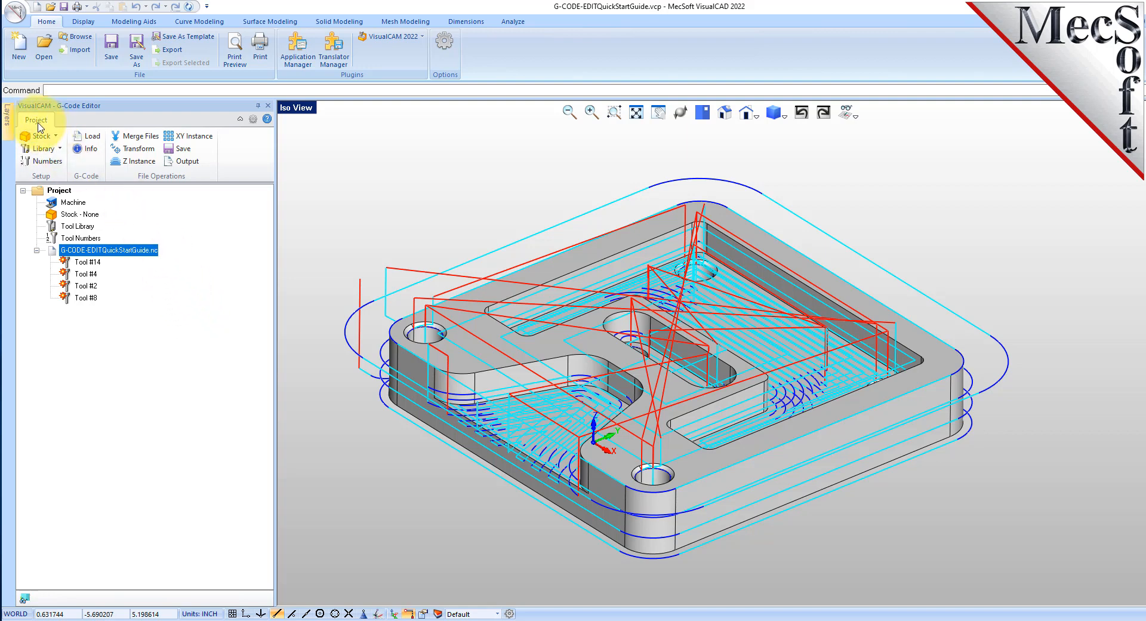
# Step: Load the tool library file G-CODE-EDITQuickStartGuide.csv from the QuickStart folder
pyautogui.click(61, 164)
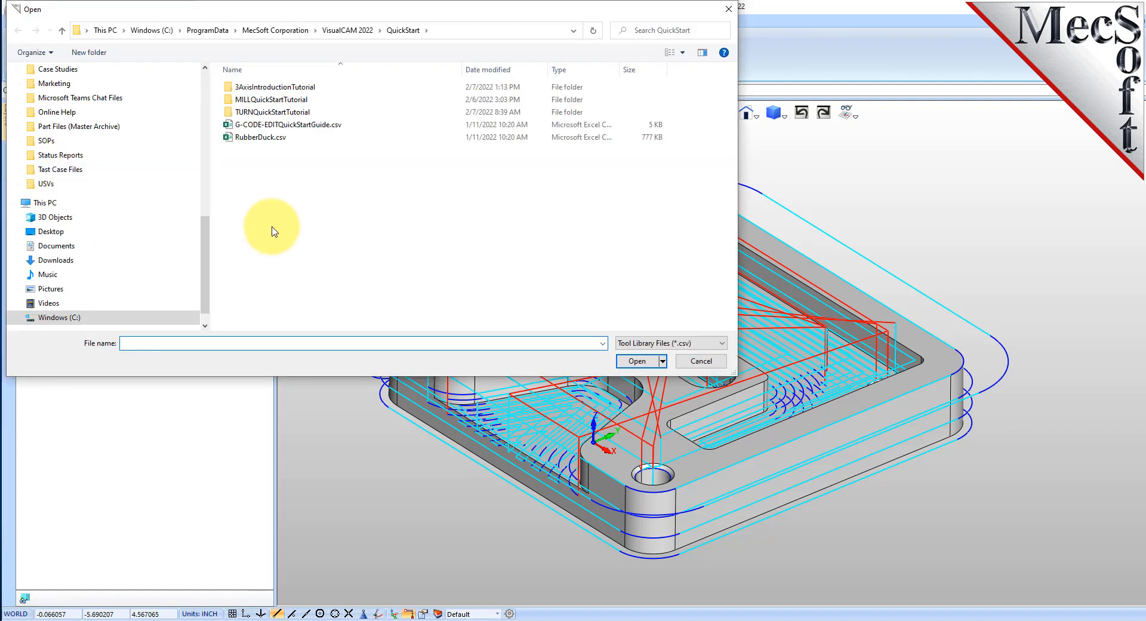
pyautogui.click(473, 29)
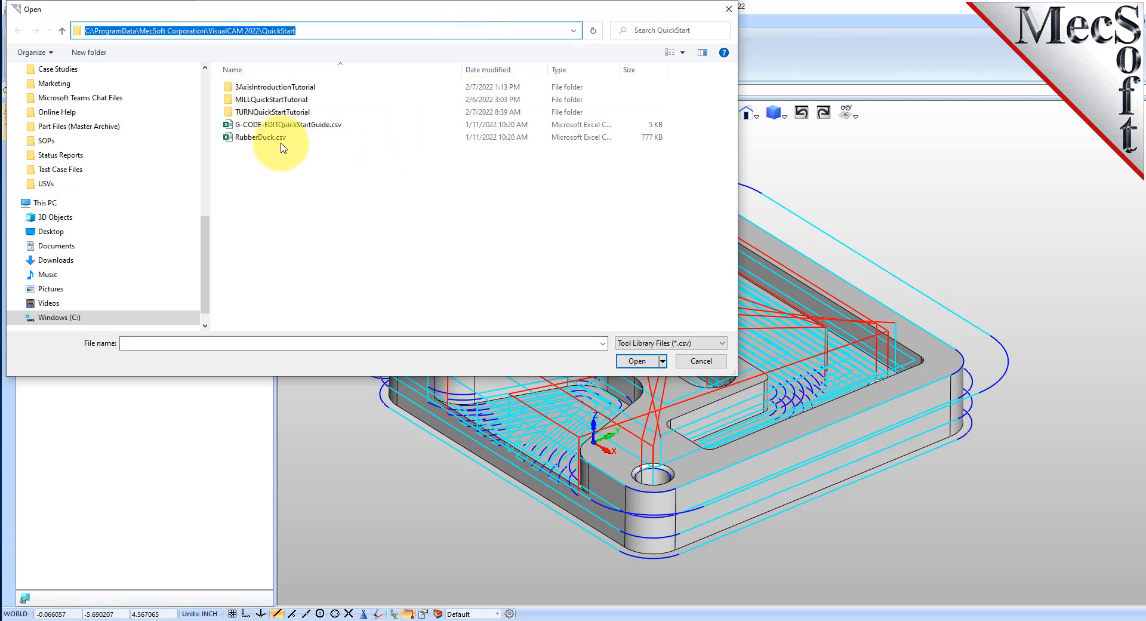
pyautogui.click(304, 125)
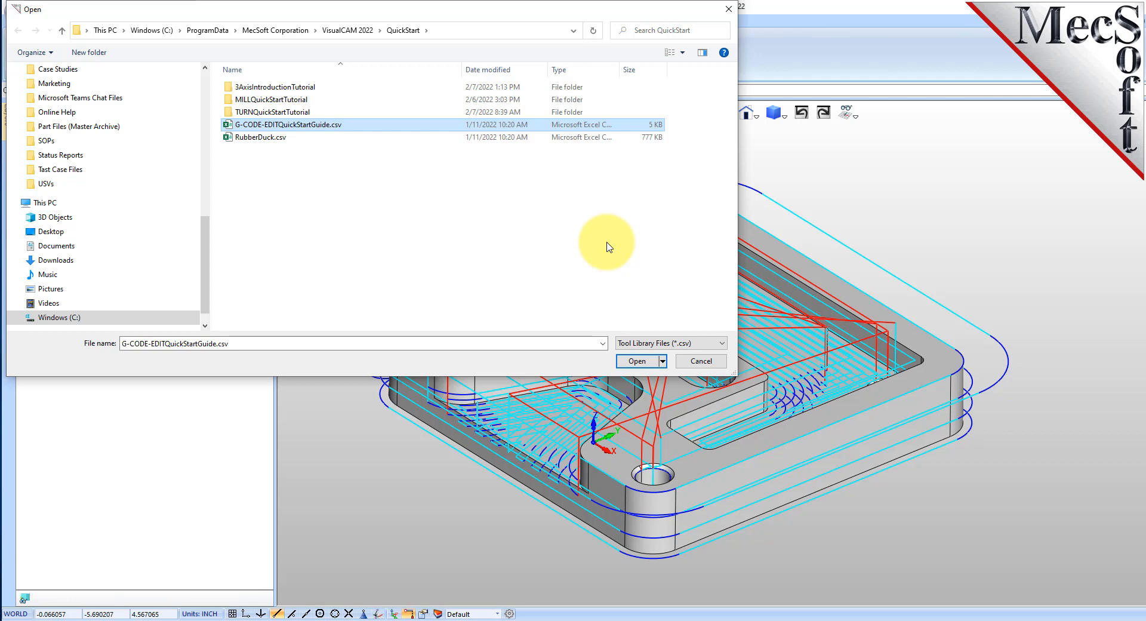
pyautogui.click(637, 361)
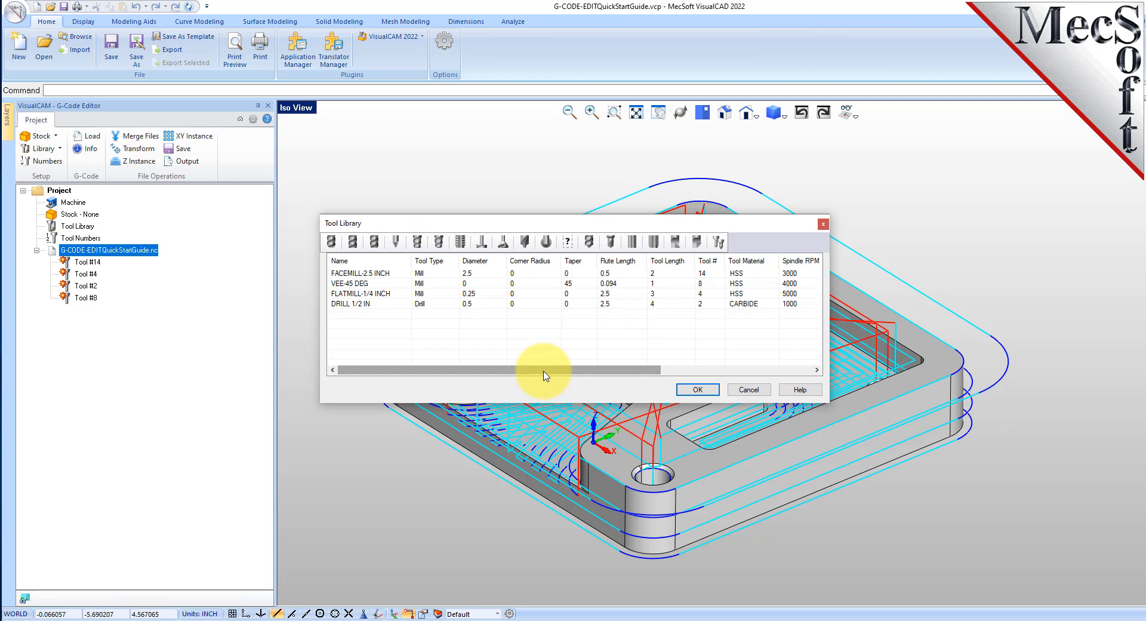
# Step: Look over the FACEMILL-2.5 INCH, VEE-45 DEG, FLATMILL-1/4 INCH and DRILL 1/2 IN entries in the Tool Library and accept it
pyautogui.click(370, 273)
pyautogui.click(376, 284)
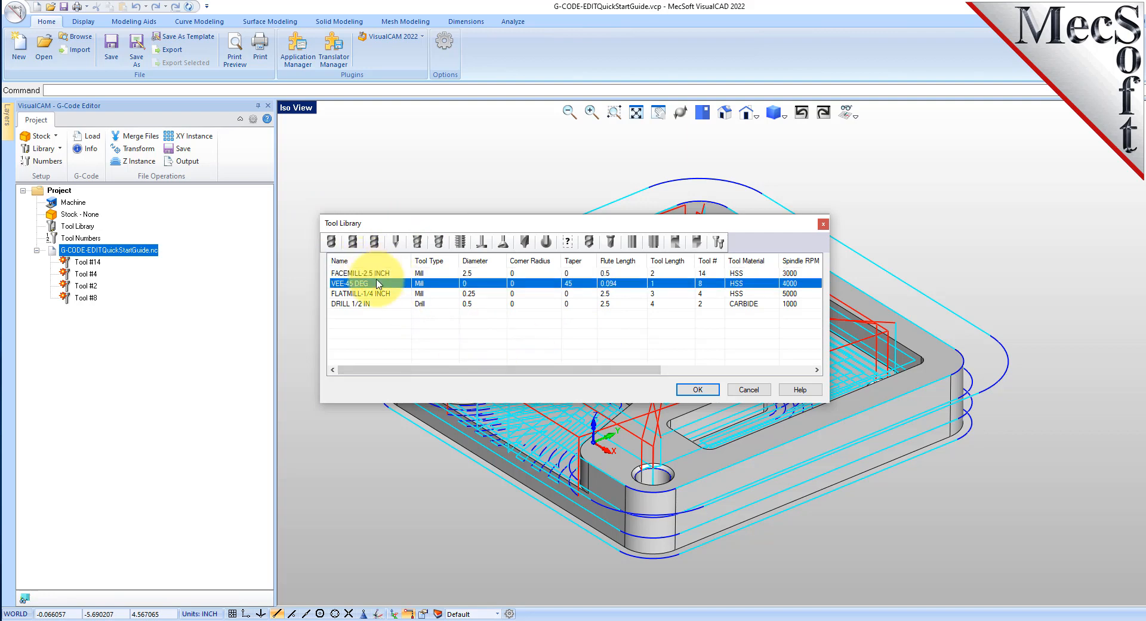
pyautogui.click(383, 293)
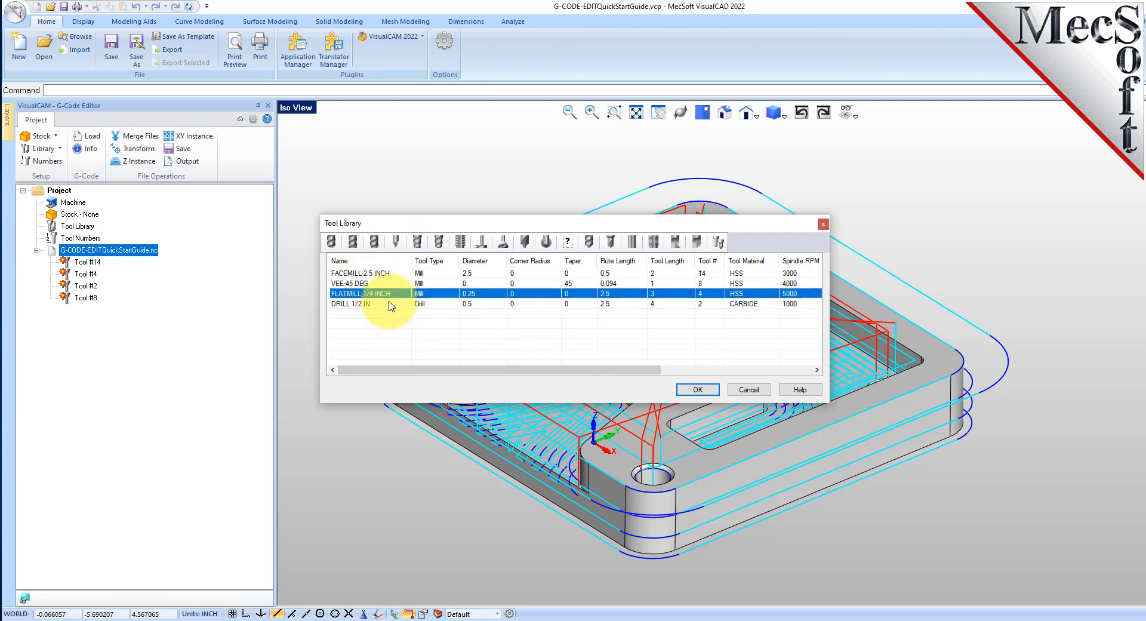
pyautogui.click(391, 304)
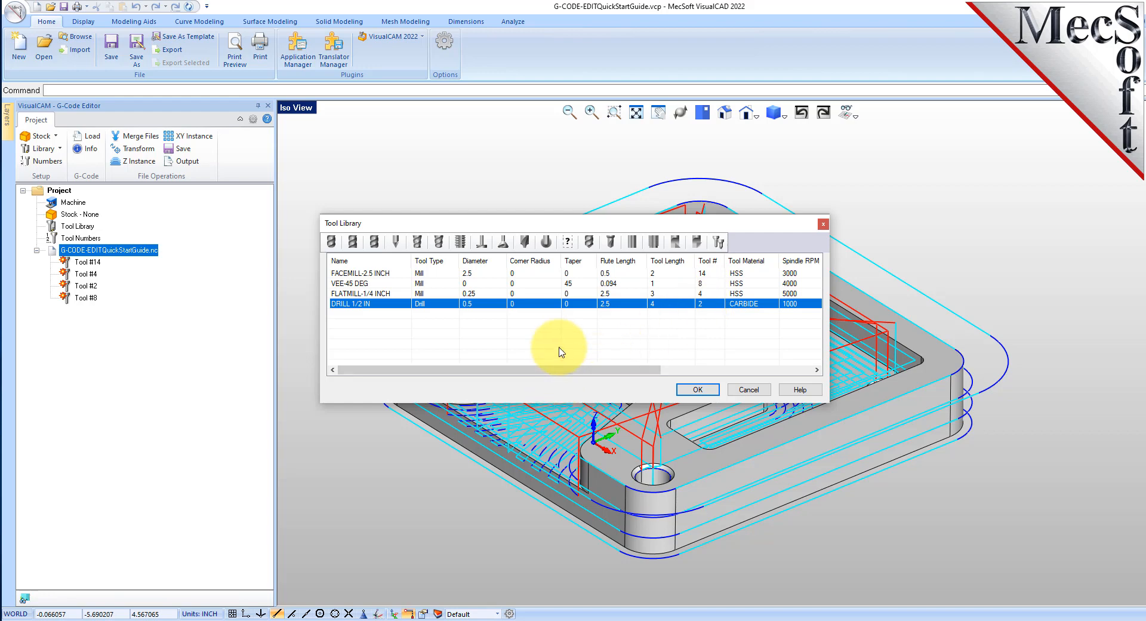
pyautogui.click(697, 389)
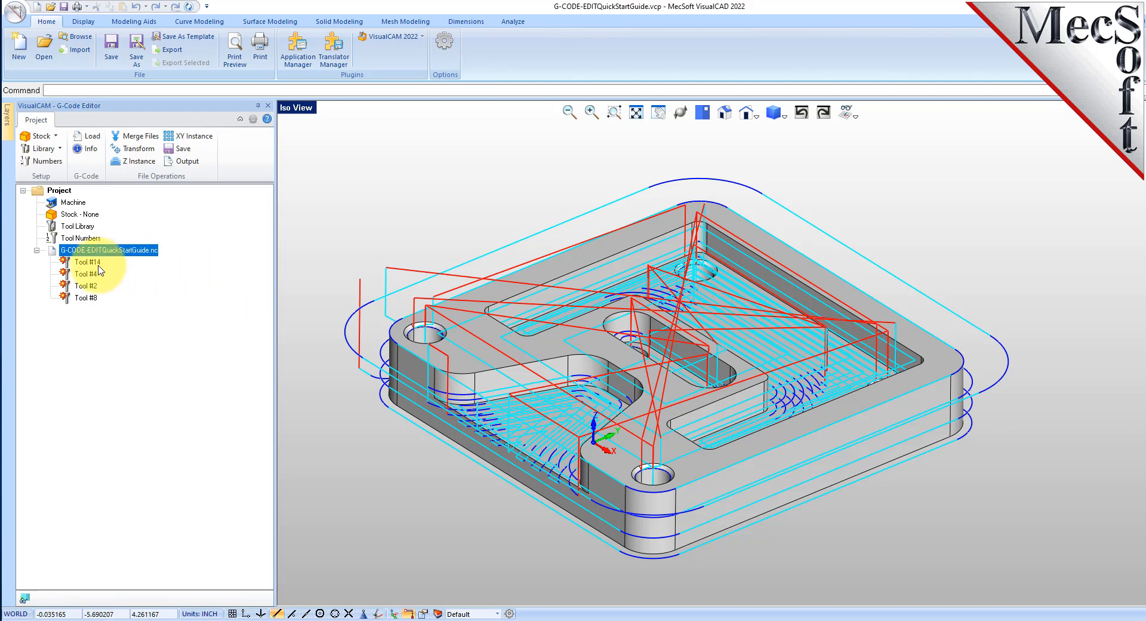
# Step: Add all four library tools, the face mill, vee mill, flat mill and drill, to the Tool Crib as stations and accept
pyautogui.click(52, 162)
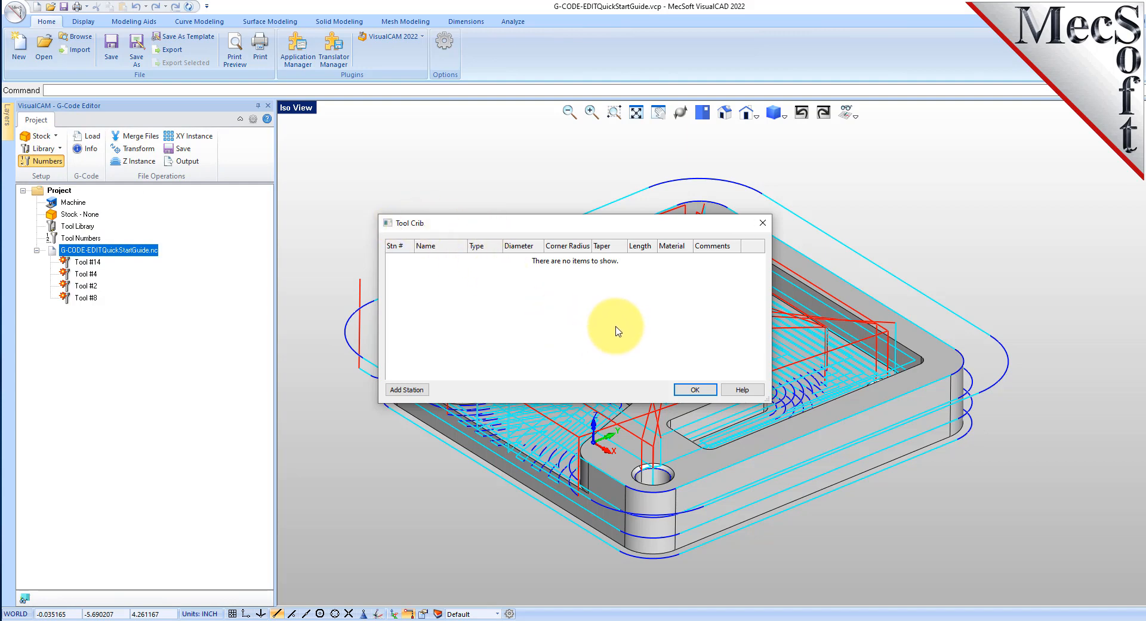
pyautogui.click(425, 393)
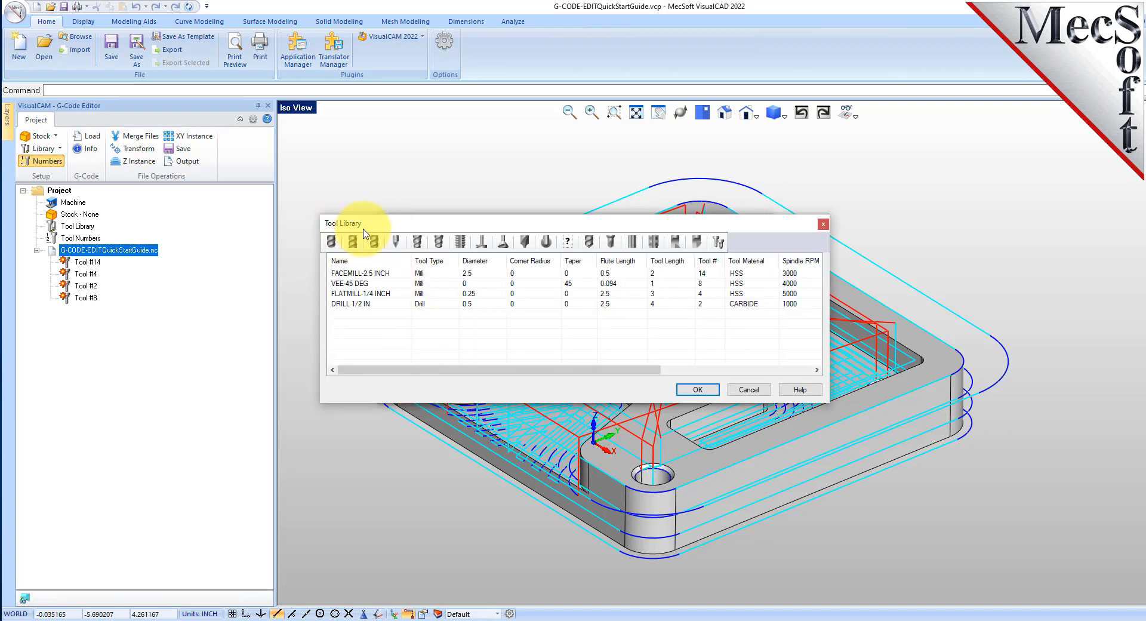
pyautogui.click(371, 272)
pyautogui.click(375, 283)
pyautogui.click(377, 293)
pyautogui.click(377, 303)
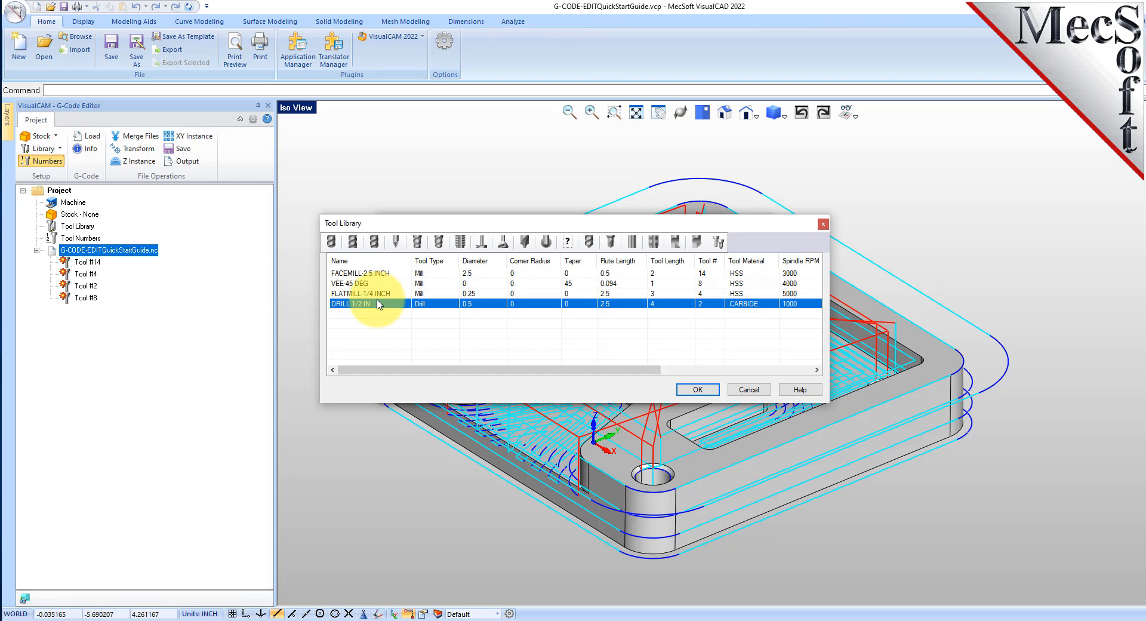
pyautogui.moveTo(667, 338); pyautogui.dragTo(381, 253)
pyautogui.click(712, 390)
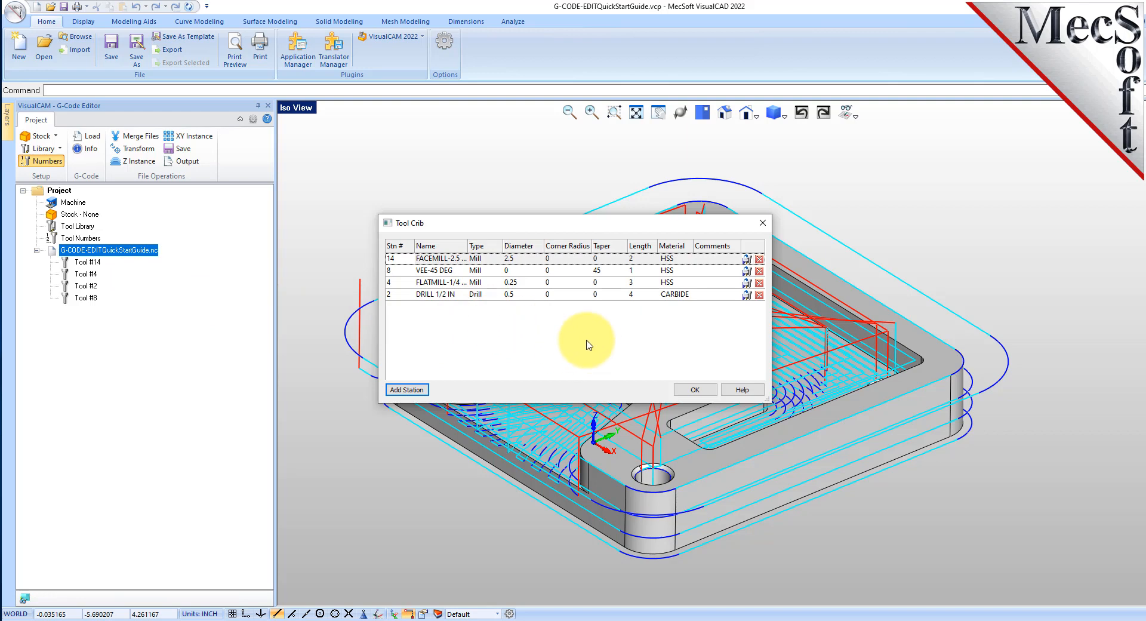
pyautogui.click(695, 390)
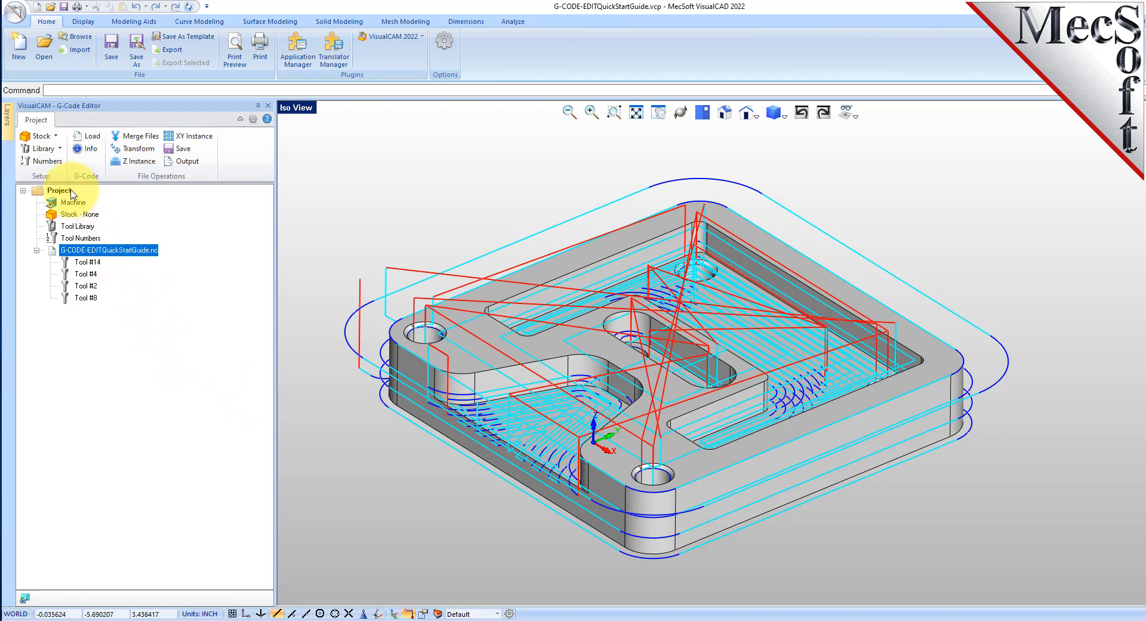
# Step: Open the G-CODE-EDITQuickStartGuide.nc program for simulation and set the simulation speed to its lowest
pyautogui.rightClick(120, 253)
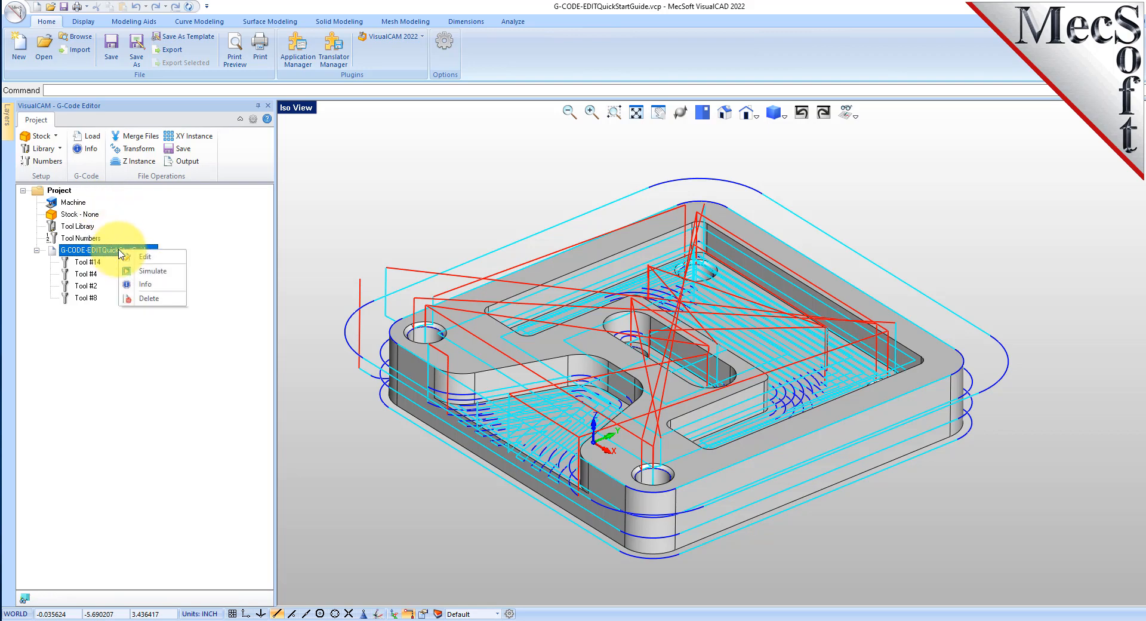
pyautogui.click(174, 269)
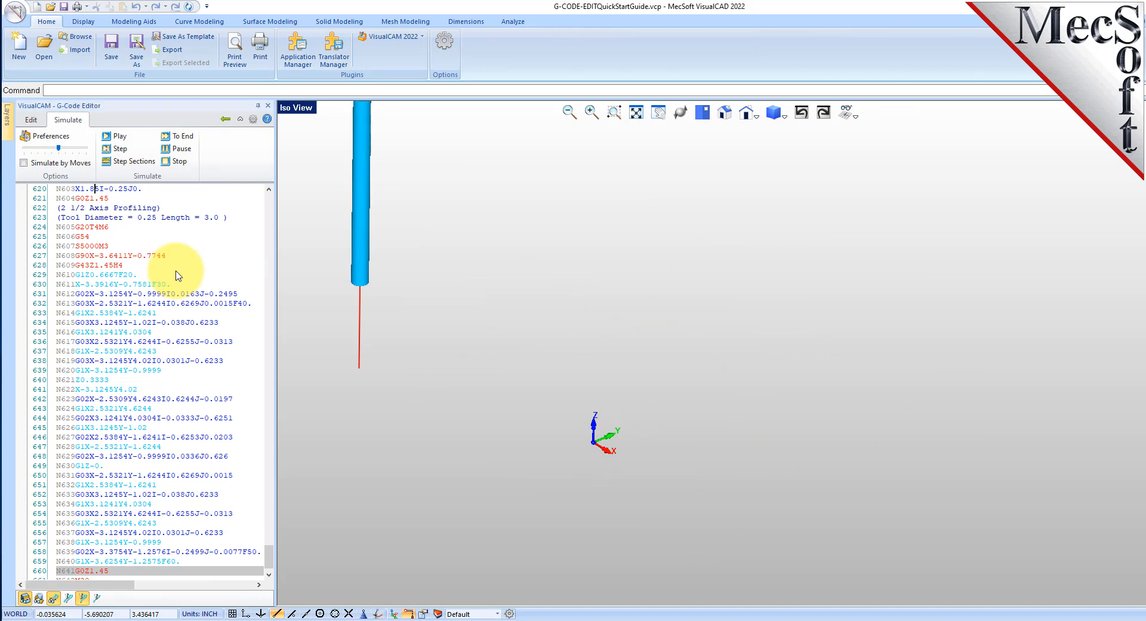
pyautogui.moveTo(58, 149); pyautogui.dragTo(24, 149)
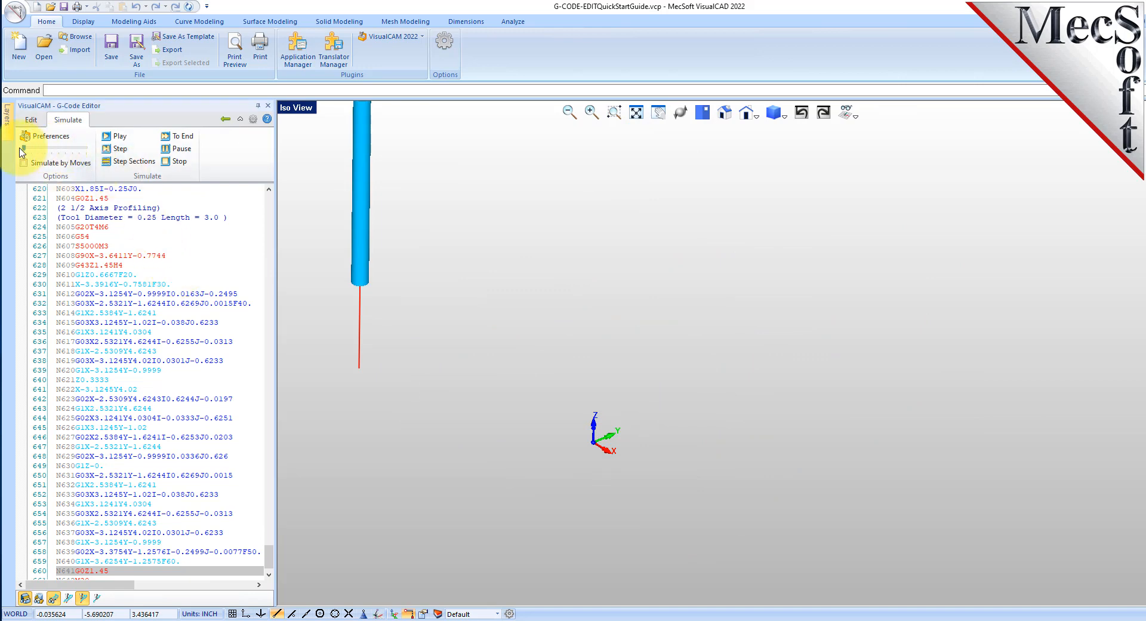
# Step: Play the tool simulation from the first line of the G-code program and pause it partway through
pyautogui.click(120, 137)
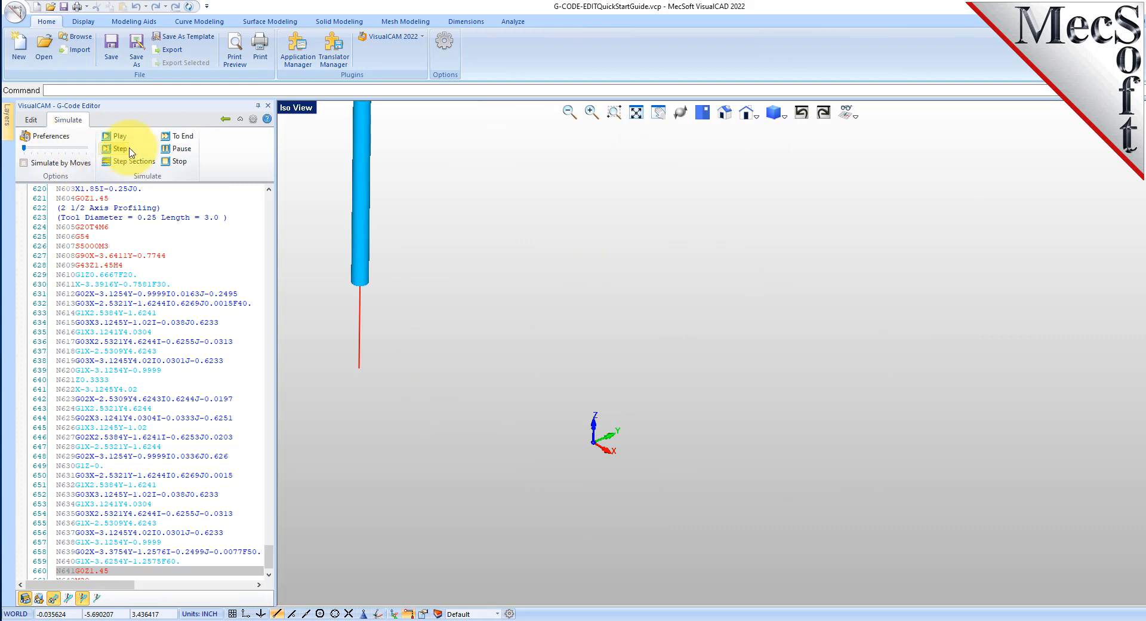
pyautogui.click(134, 192)
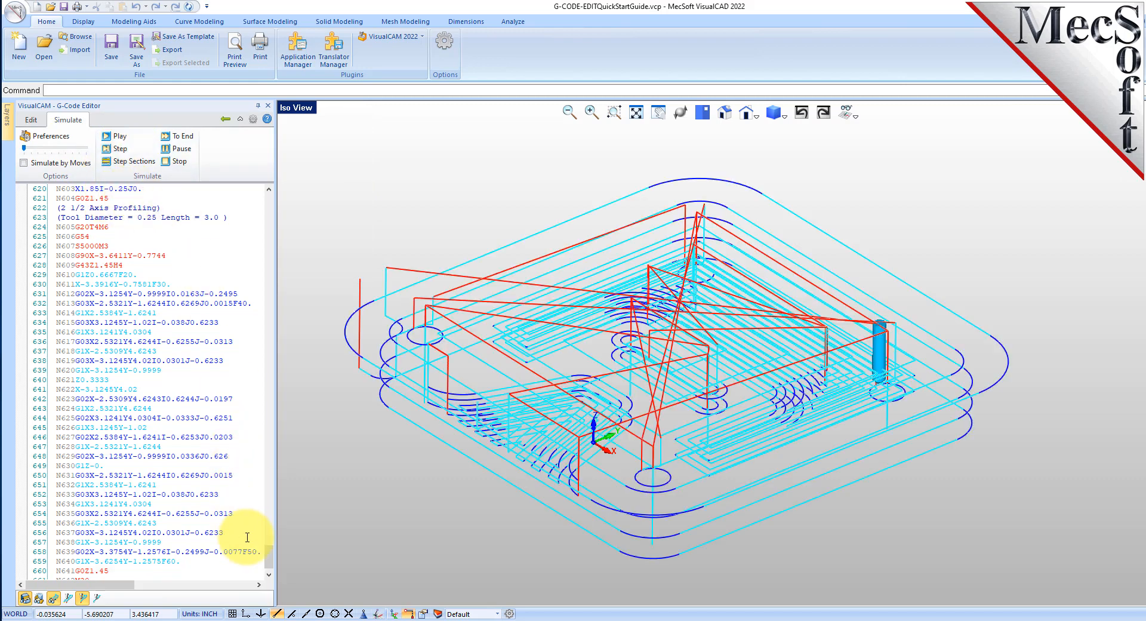
pyautogui.moveTo(269, 556); pyautogui.dragTo(272, 158)
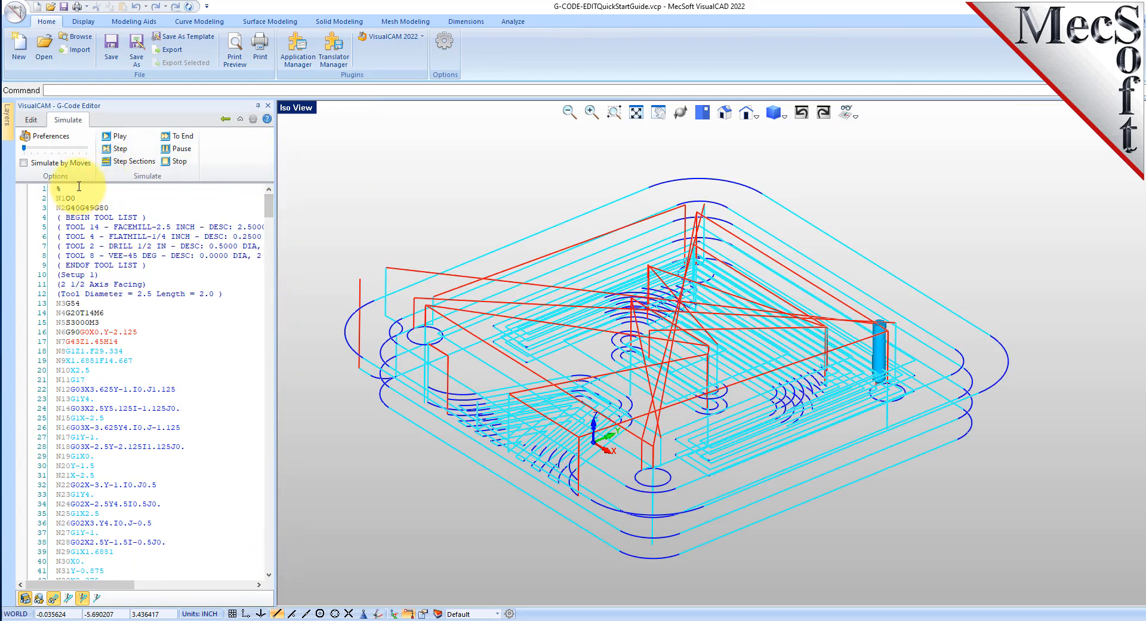
pyautogui.click(59, 190)
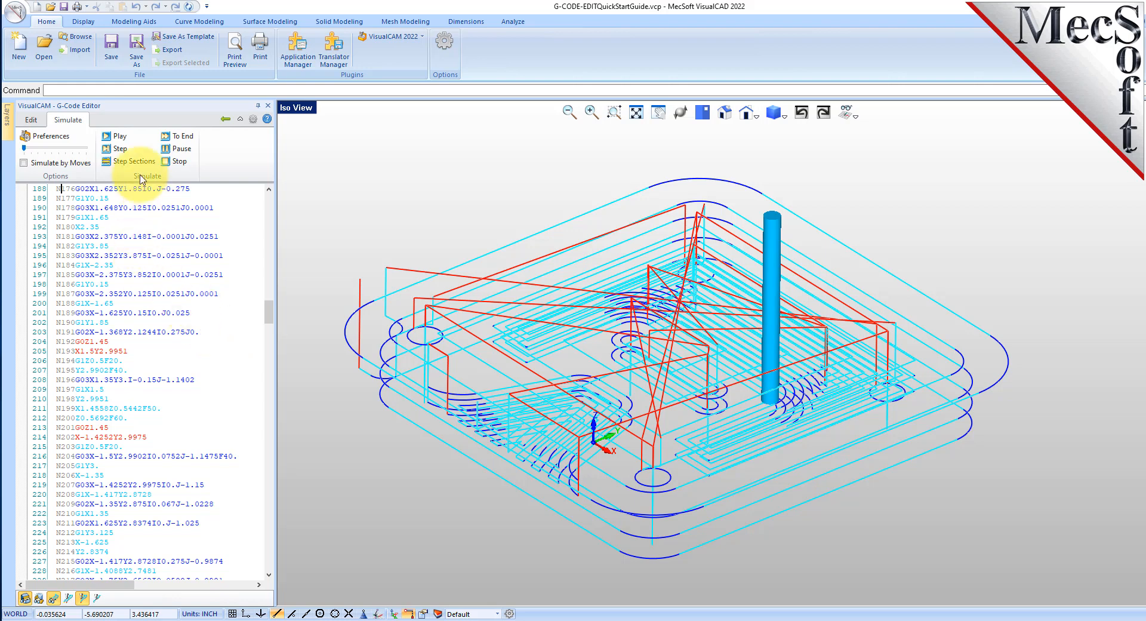
pyautogui.click(123, 137)
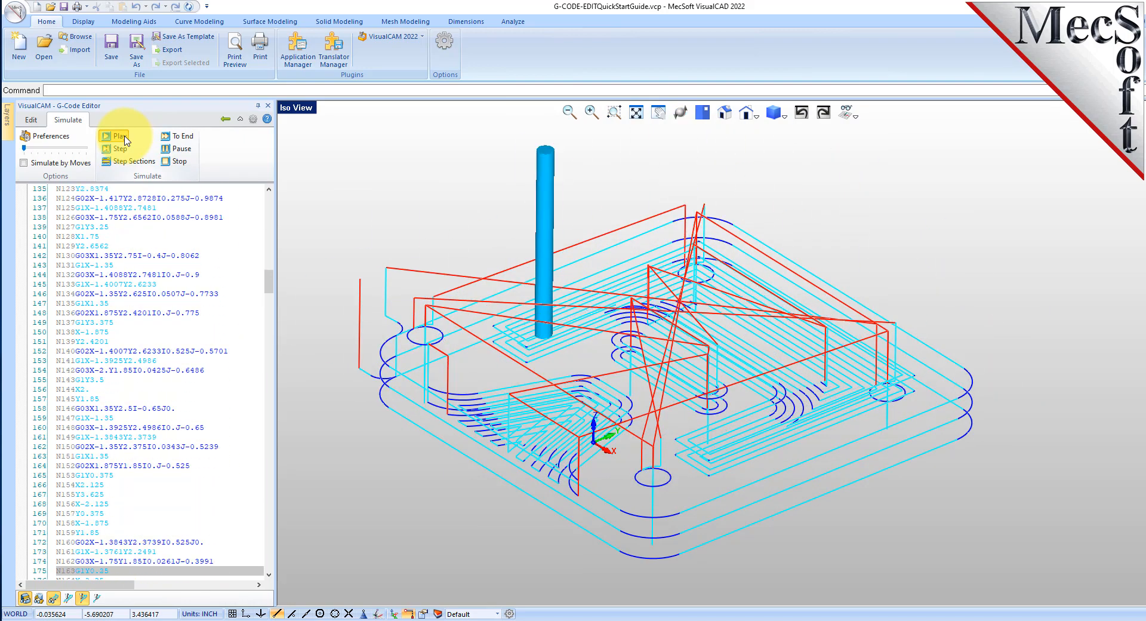
pyautogui.click(183, 152)
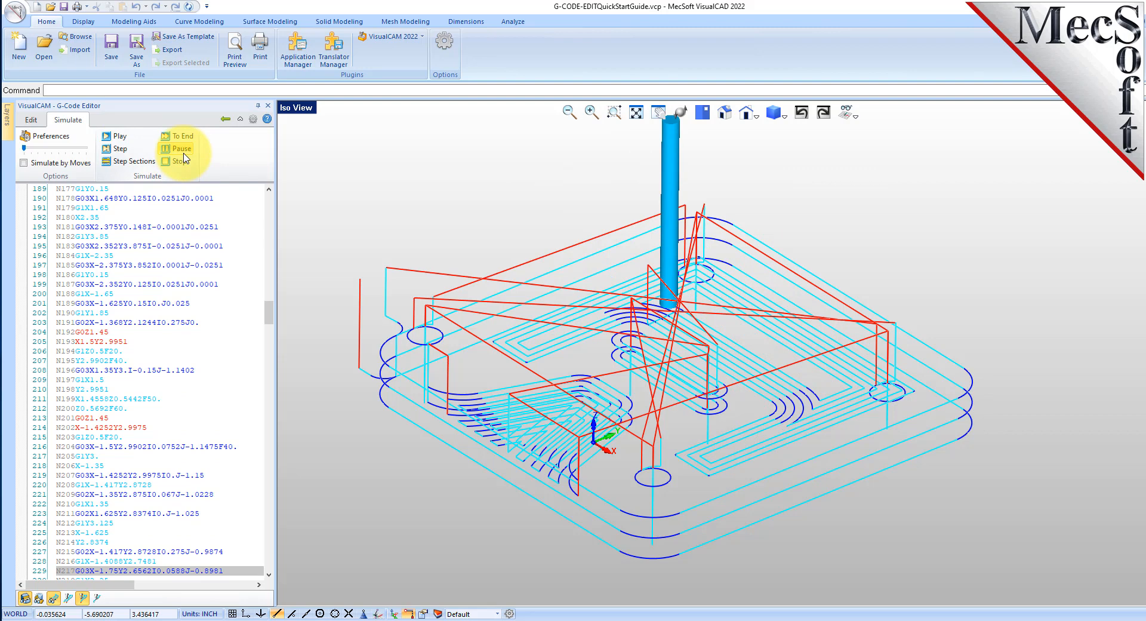
# Step: Advance the paused simulation one move at a time through the following G-code lines to examine the tool motion
pyautogui.click(121, 151)
pyautogui.click(122, 151)
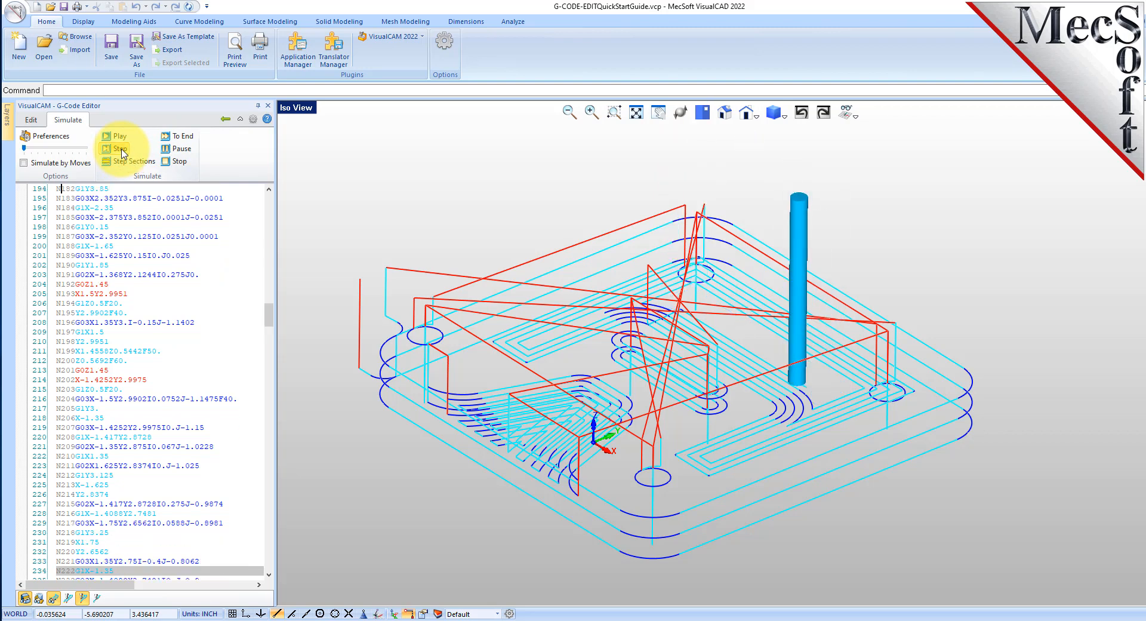
pyautogui.click(123, 151)
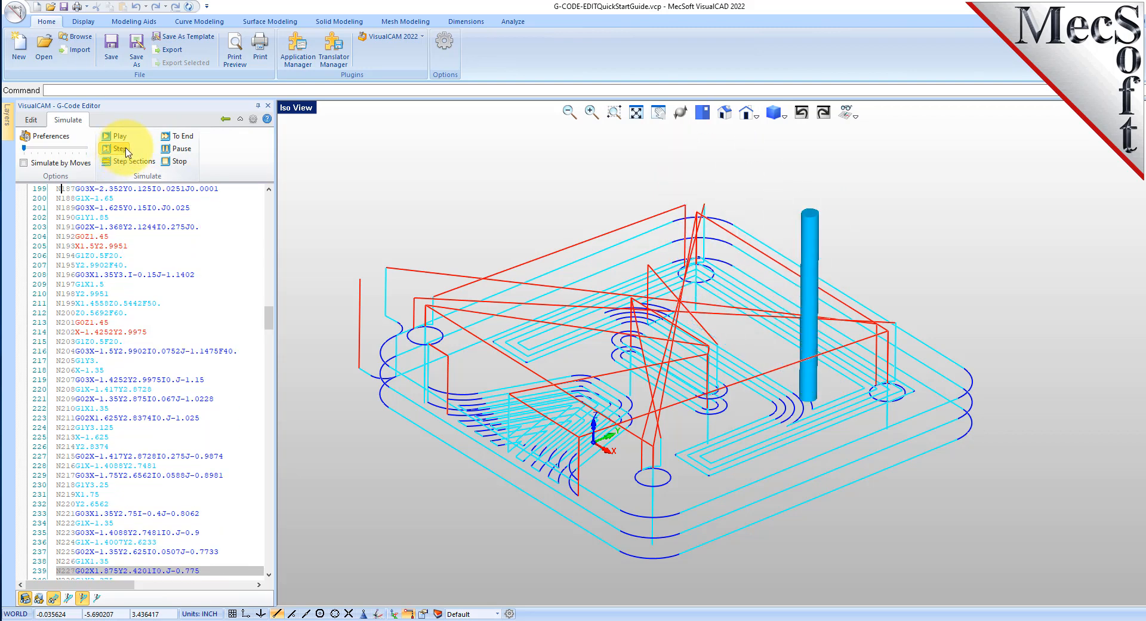
pyautogui.click(122, 151)
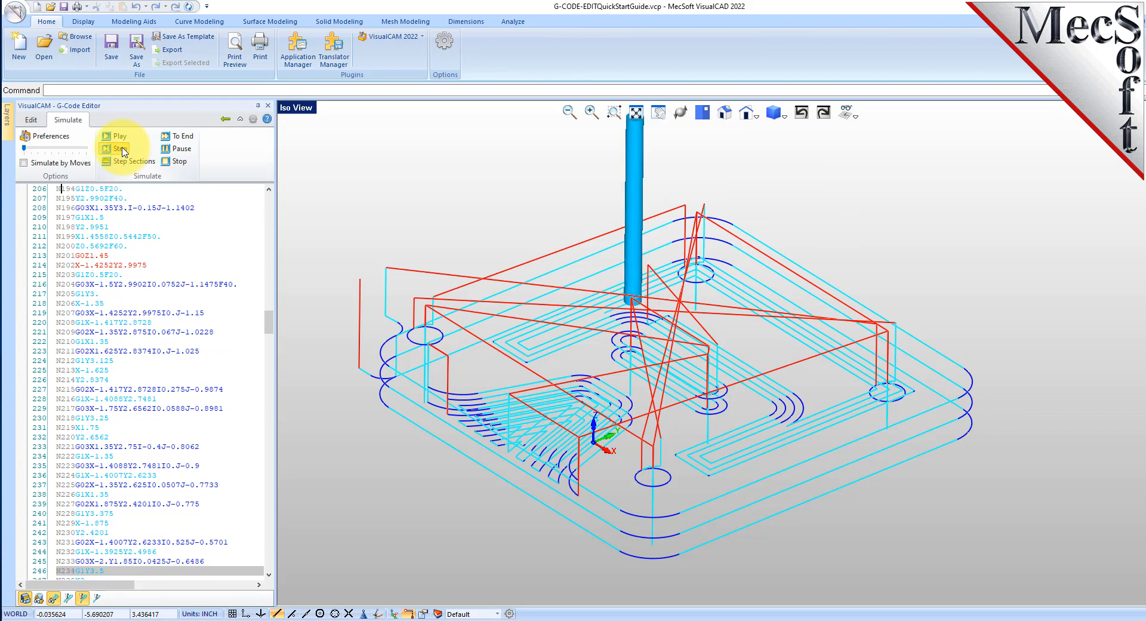
pyautogui.click(121, 151)
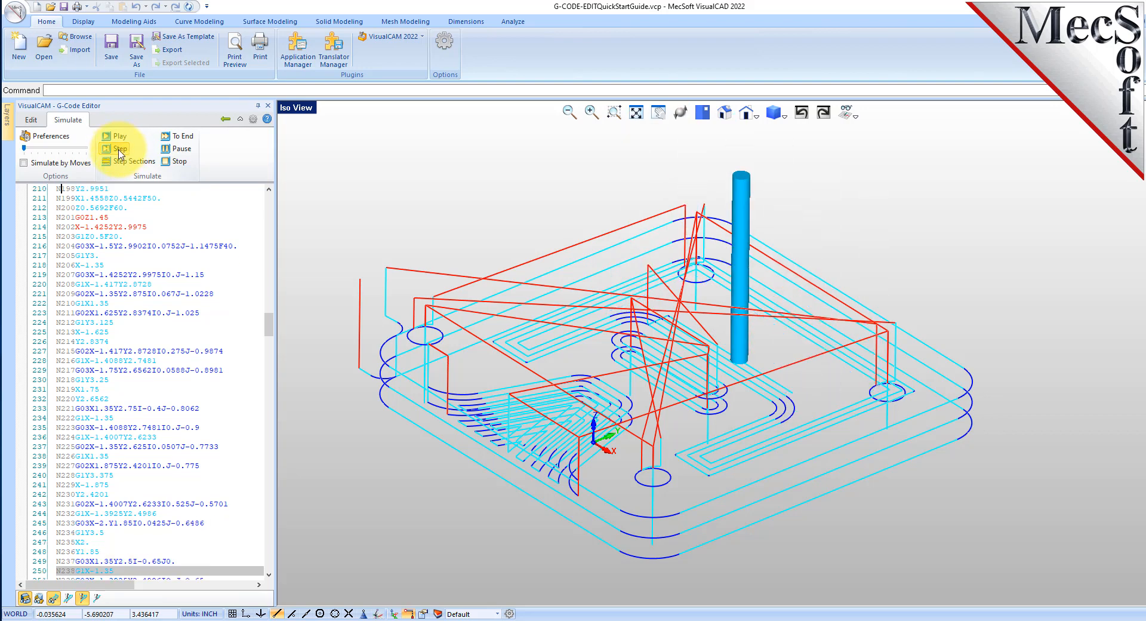
pyautogui.click(121, 152)
pyautogui.click(122, 153)
pyautogui.click(122, 153)
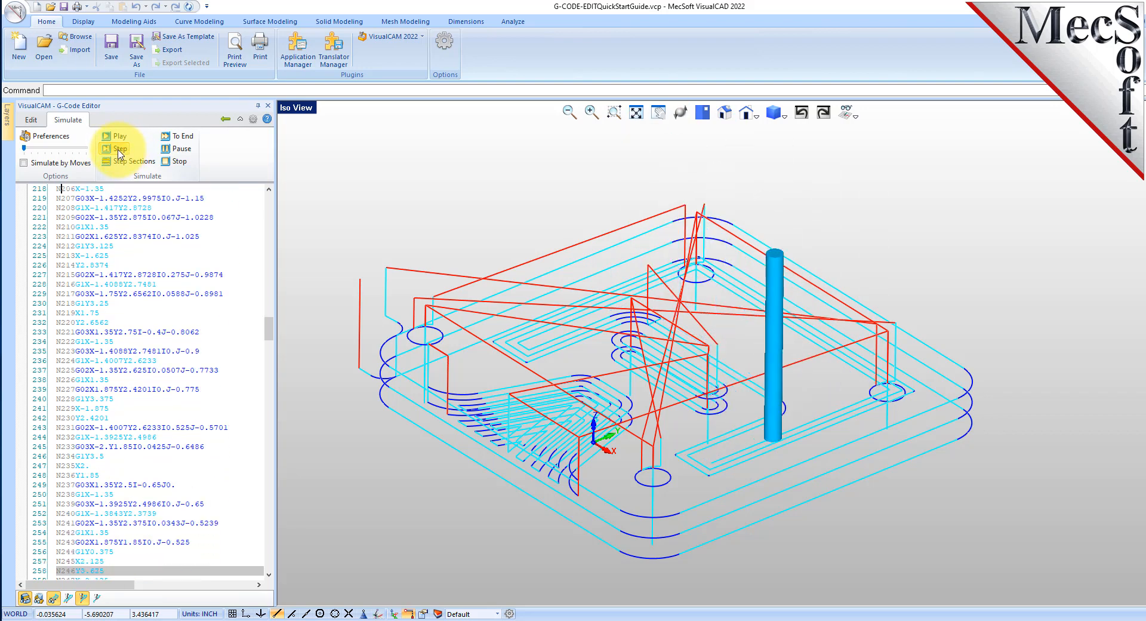
pyautogui.click(121, 154)
pyautogui.click(119, 150)
pyautogui.click(119, 150)
pyautogui.click(118, 150)
pyautogui.click(119, 150)
pyautogui.click(119, 149)
pyautogui.click(118, 150)
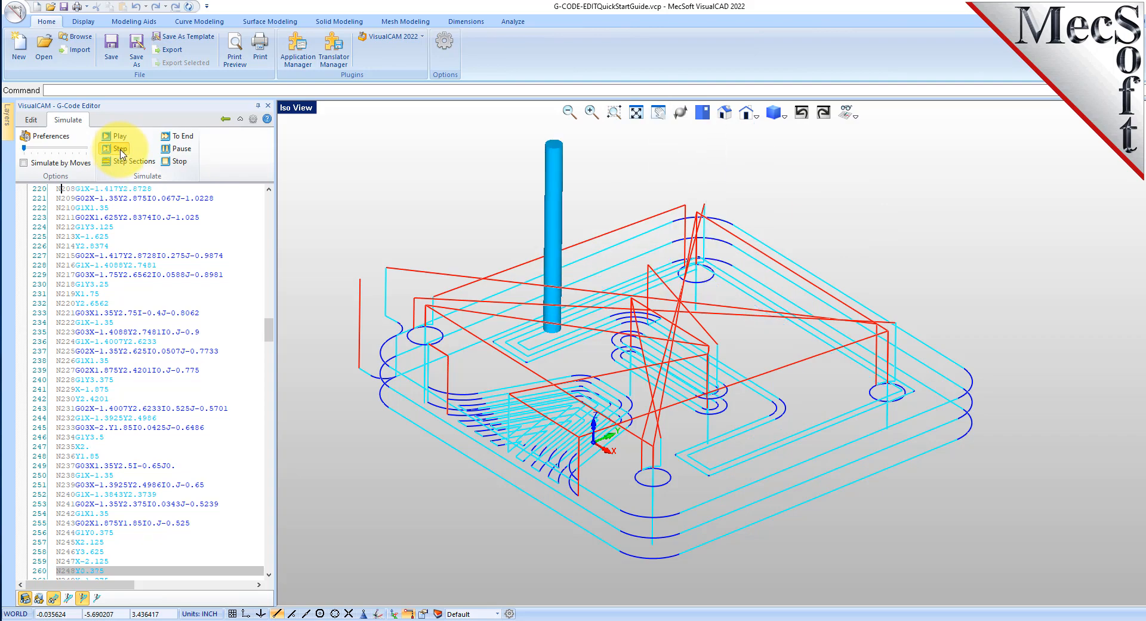
pyautogui.click(119, 150)
# Step: Run the simulation to the program's end, then reset it to the first line before returning to the project
pyautogui.click(185, 138)
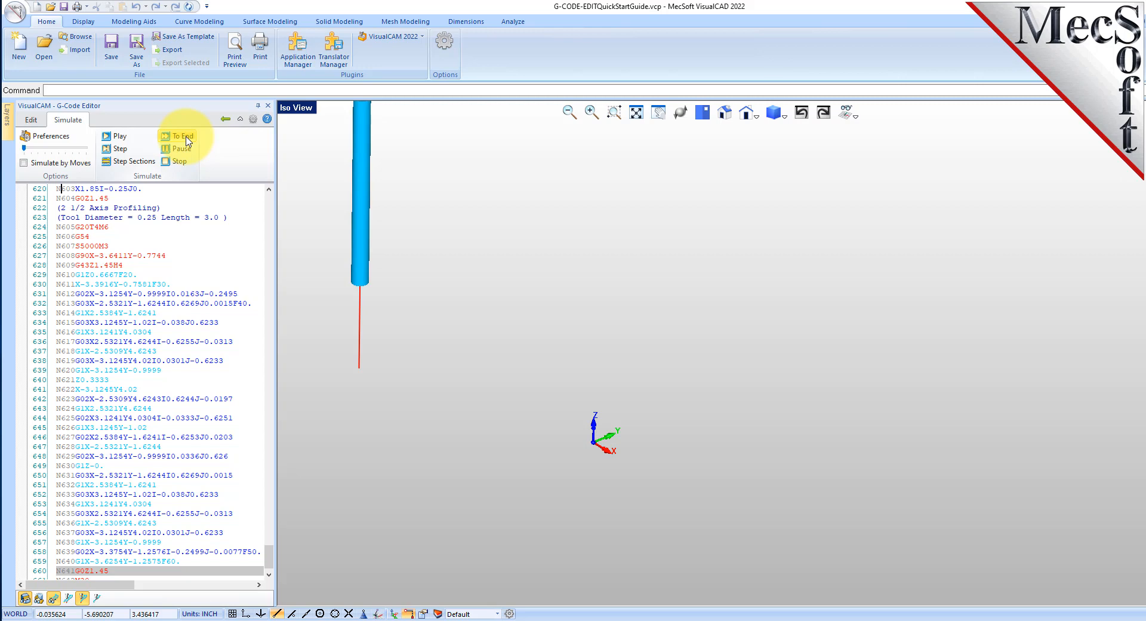
pyautogui.scroll(-2, 182, 315)
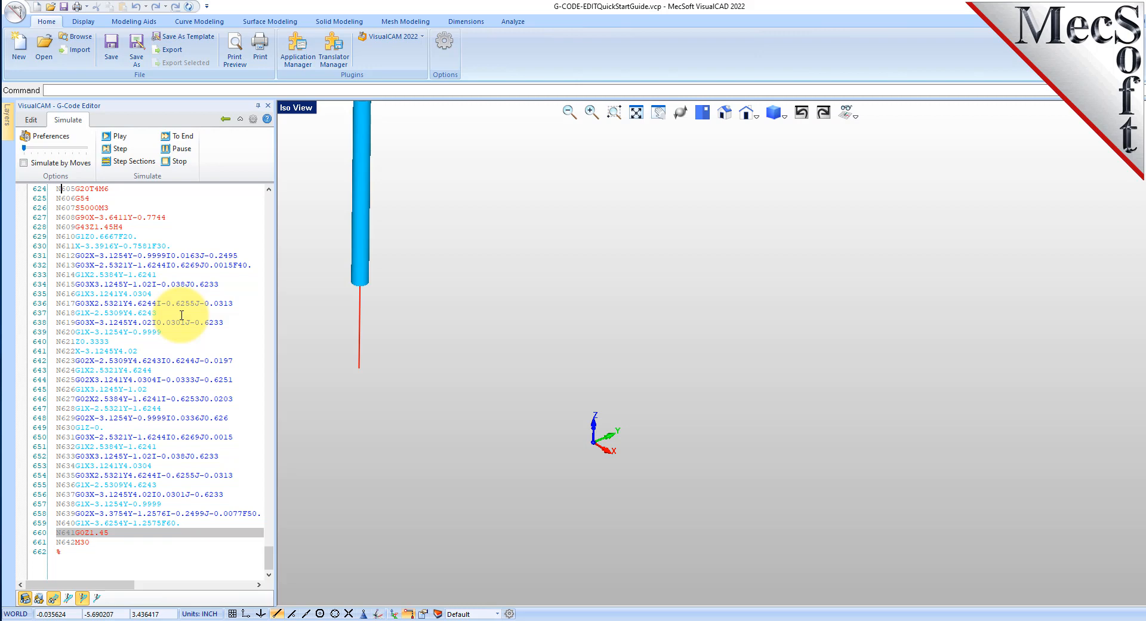
pyautogui.moveTo(269, 558); pyautogui.dragTo(238, 179)
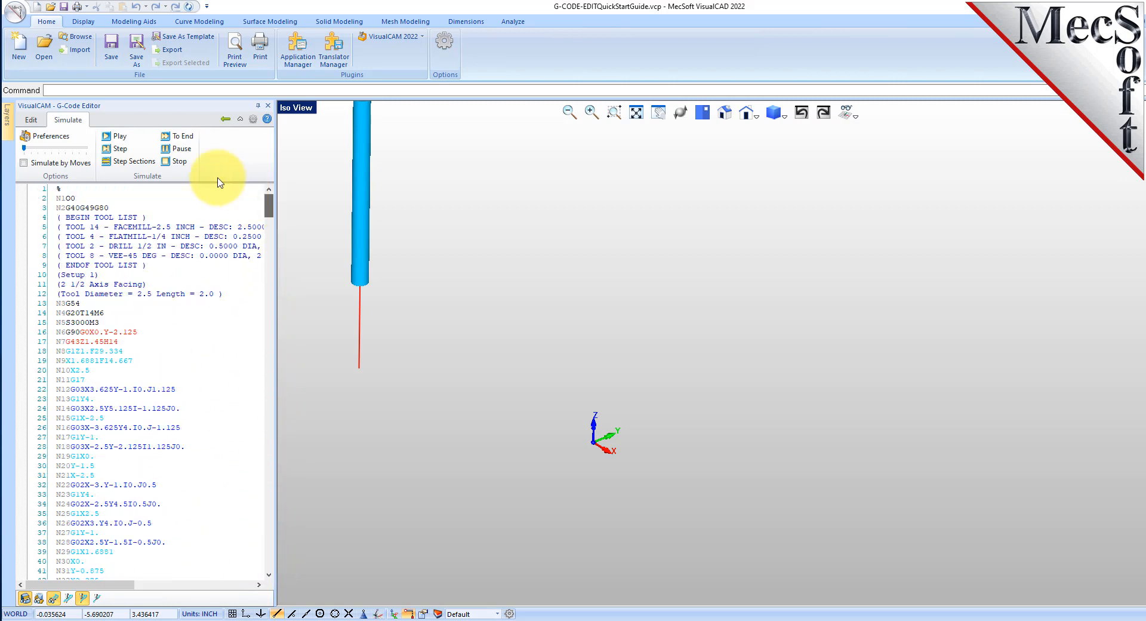
pyautogui.click(60, 190)
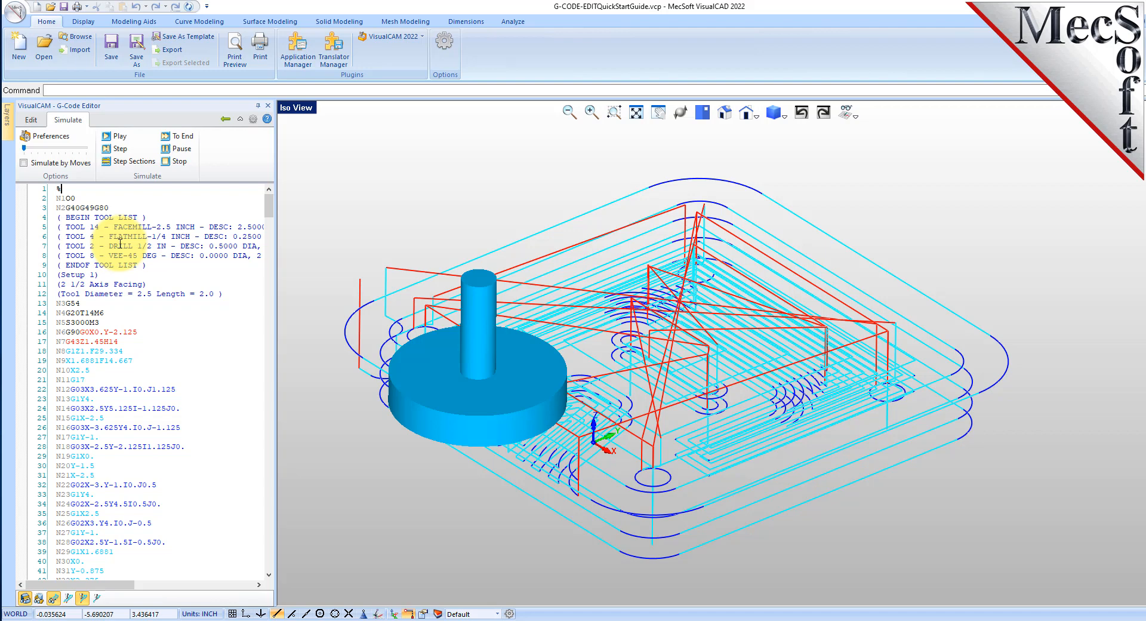
pyautogui.click(226, 119)
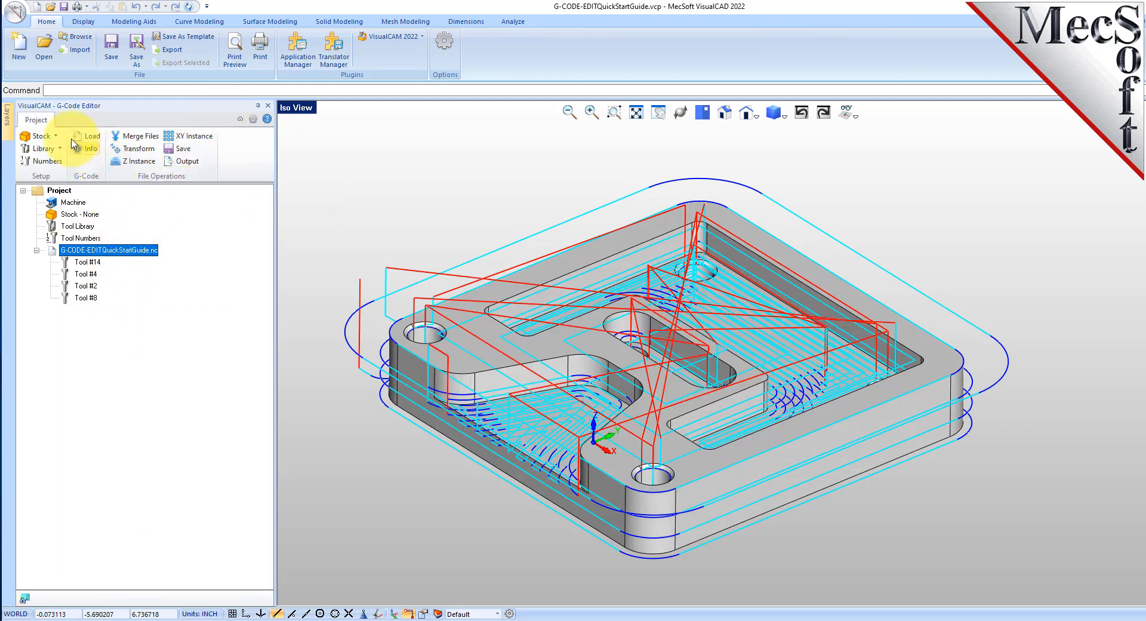
# Step: Create a box stock from the model's bounding box, 6 by 6 by 1 inch with its corner at -3, -1.5, 0
pyautogui.click(54, 136)
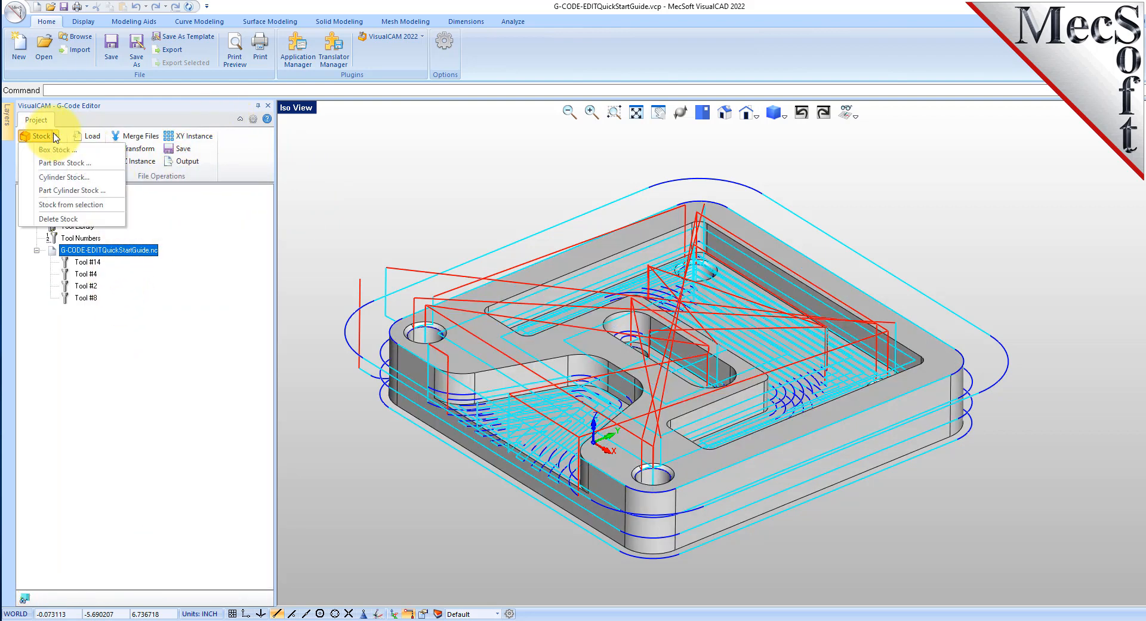
pyautogui.click(110, 152)
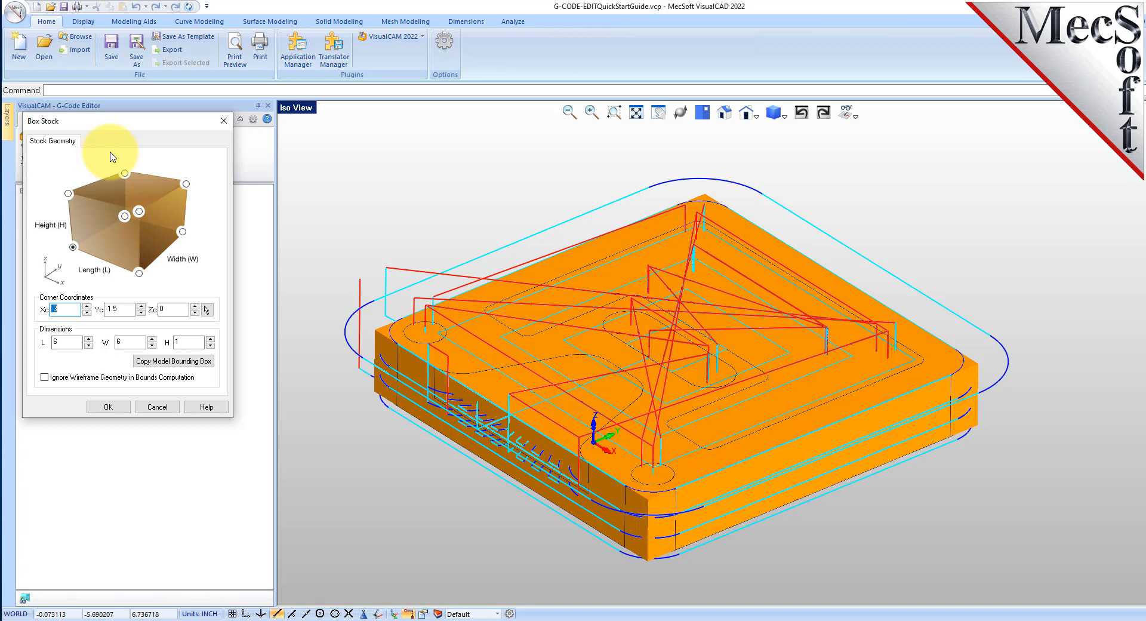
pyautogui.moveTo(117, 120); pyautogui.dragTo(182, 132)
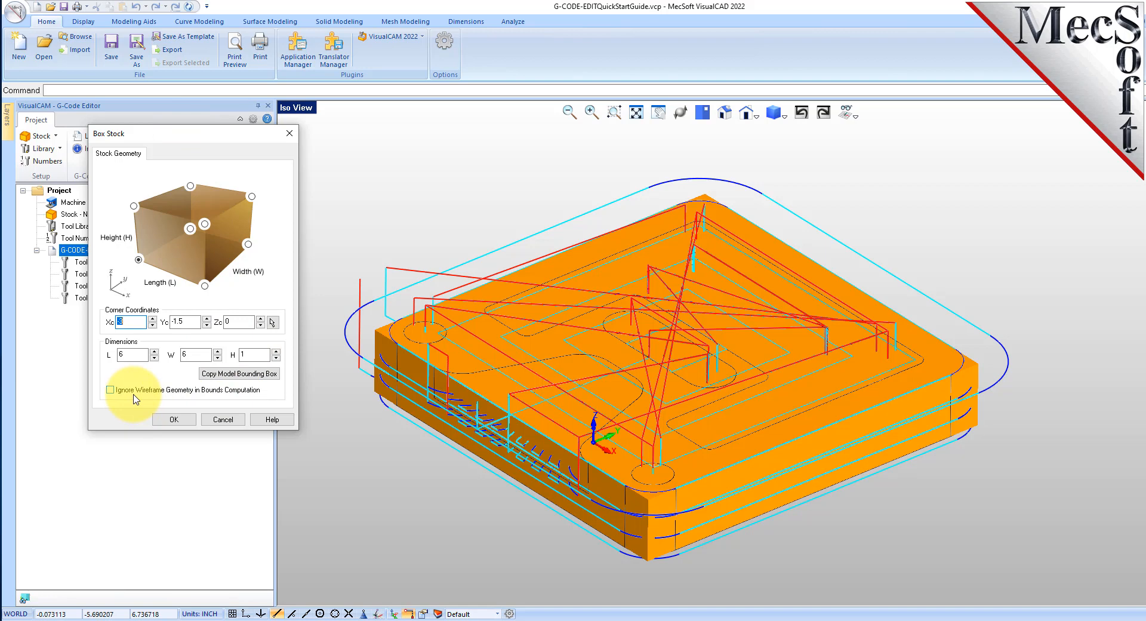
pyautogui.click(253, 378)
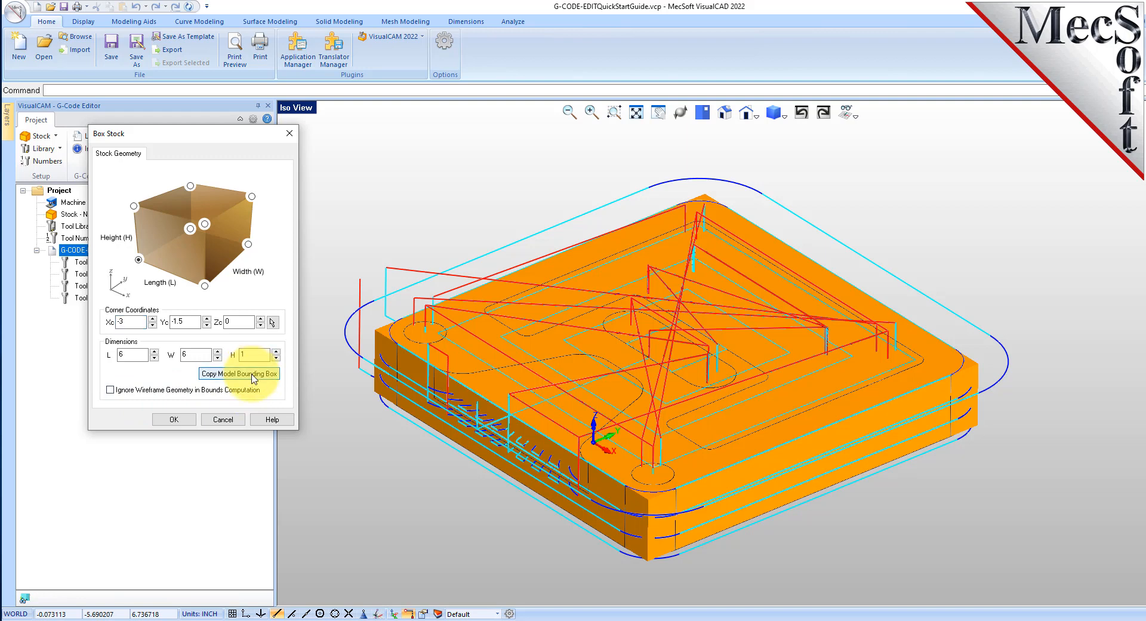
pyautogui.moveTo(669, 494)
pyautogui.mouseDown(button='middle')
pyautogui.moveTo(660, 468)
pyautogui.moveTo(670, 494)
pyautogui.mouseUp(button='middle')
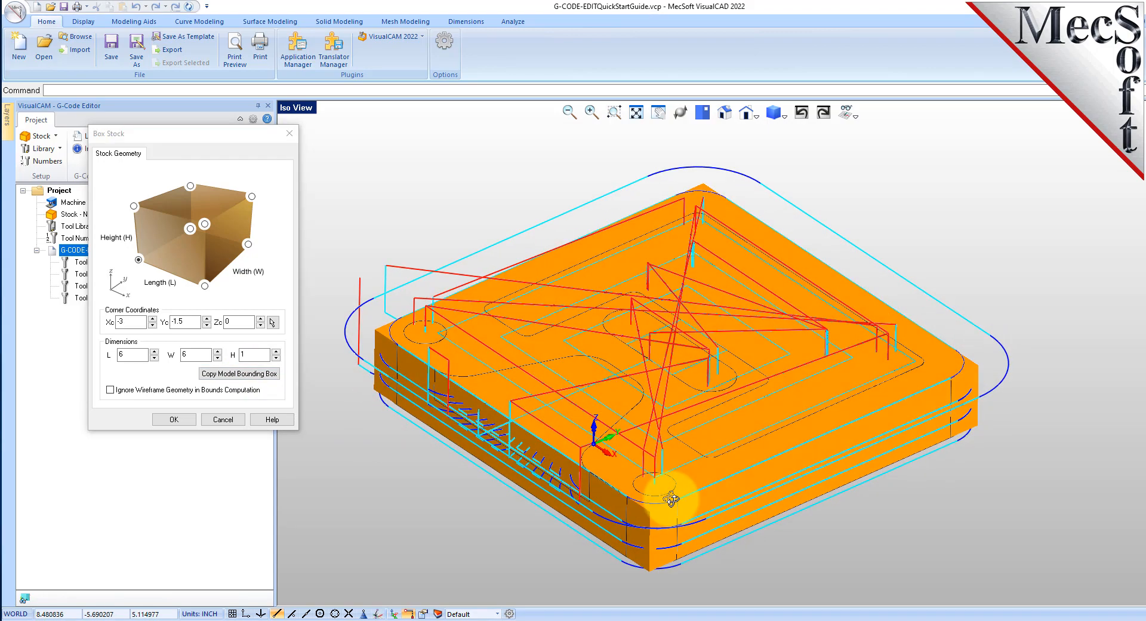
pyautogui.click(189, 420)
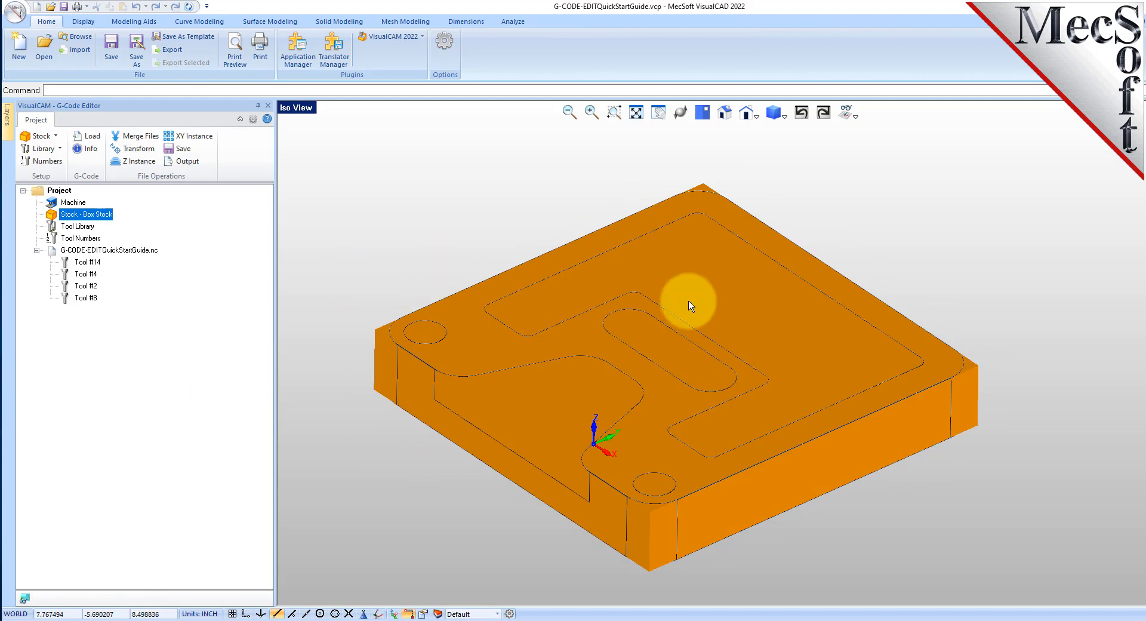
# Step: Select the entire part geometry and remove it from the view so only the box stock is displayed
pyautogui.scroll(-2, 655, 320)
pyautogui.scroll(-2, 655, 320)
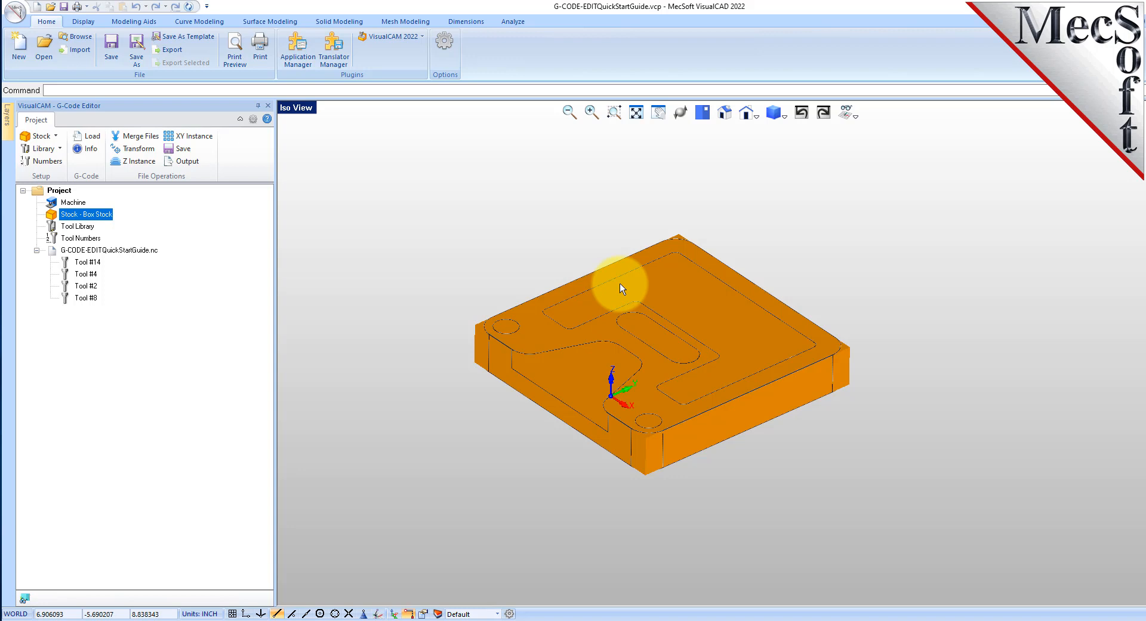
pyautogui.scroll(2, 651, 342)
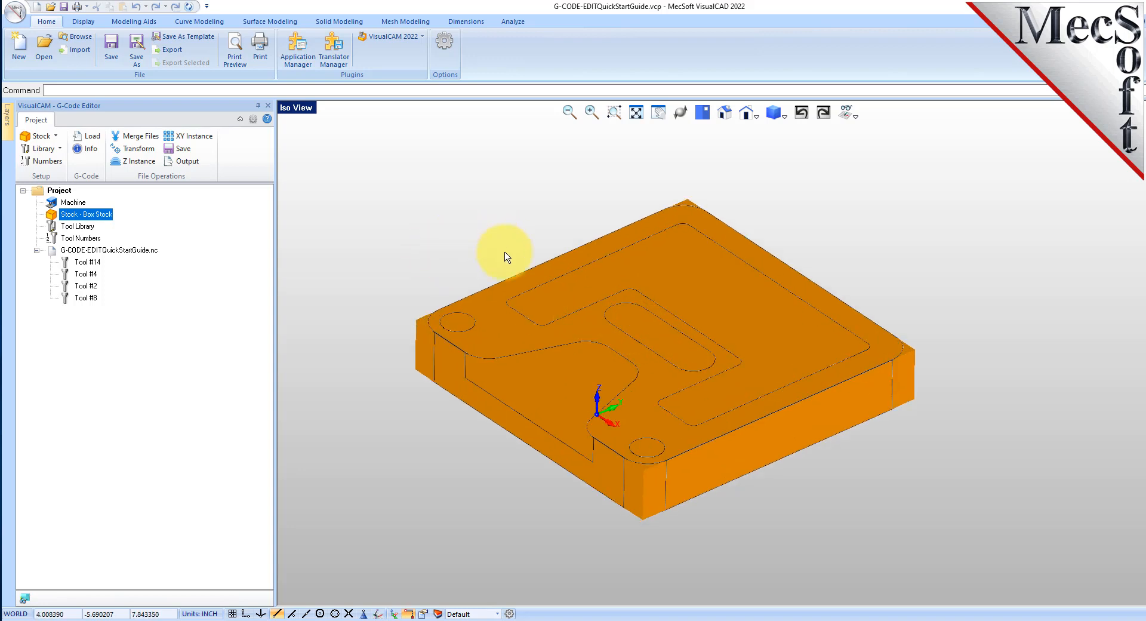
pyautogui.moveTo(338, 549); pyautogui.dragTo(952, 174)
pyautogui.click(953, 174)
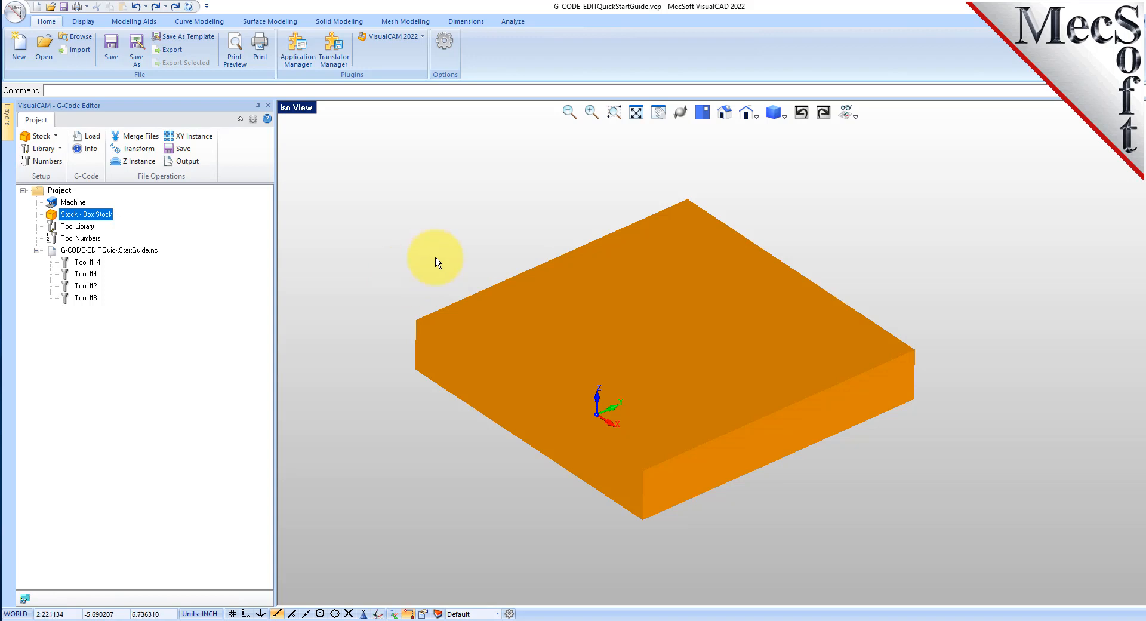
# Step: Display the G-CODE-EDITQuickStartGuide.nc toolpath over the box stock and examine where it runs relative to the stock's top face
pyautogui.moveTo(652, 344); pyautogui.dragTo(572, 349, button='middle')
pyautogui.click(110, 250)
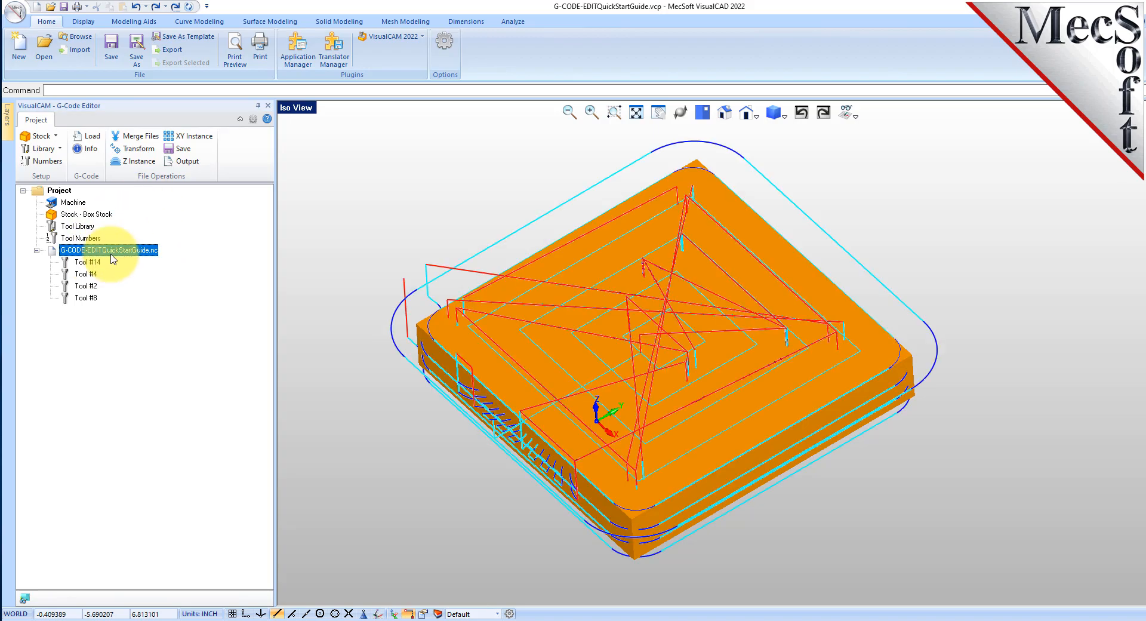
pyautogui.moveTo(572, 412)
pyautogui.mouseDown(button='middle')
pyautogui.moveTo(551, 393)
pyautogui.moveTo(573, 315)
pyautogui.moveTo(567, 394)
pyautogui.mouseUp(button='middle')
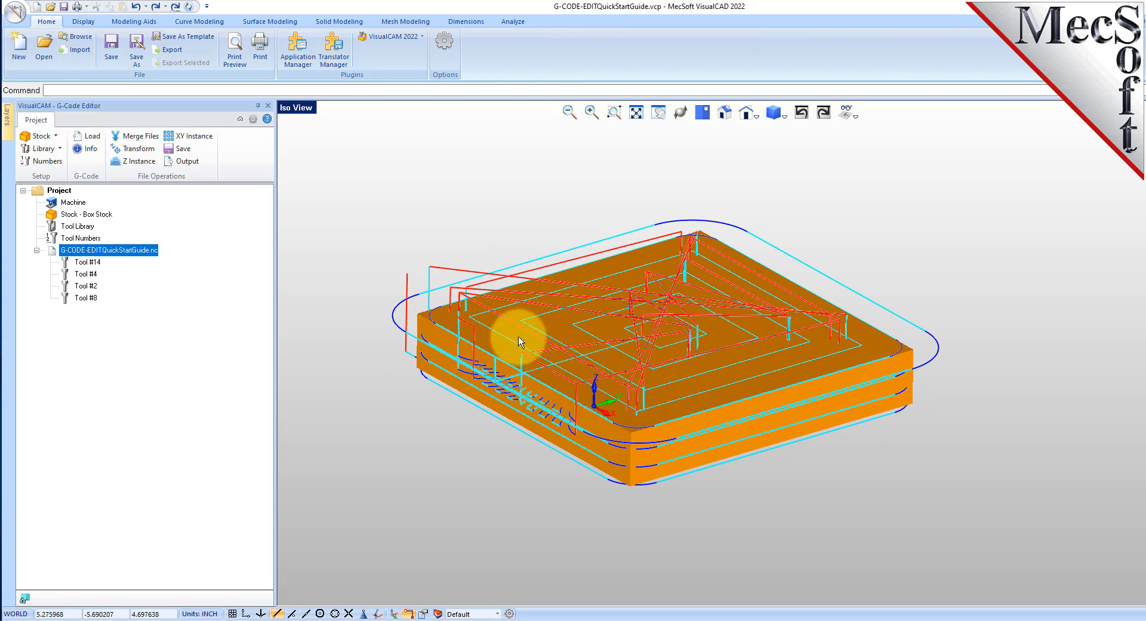
# Step: Redefine the box stock with a height of 1.15 inch, measured from its lower front corner at -3, -1.5, 0
pyautogui.click(53, 216)
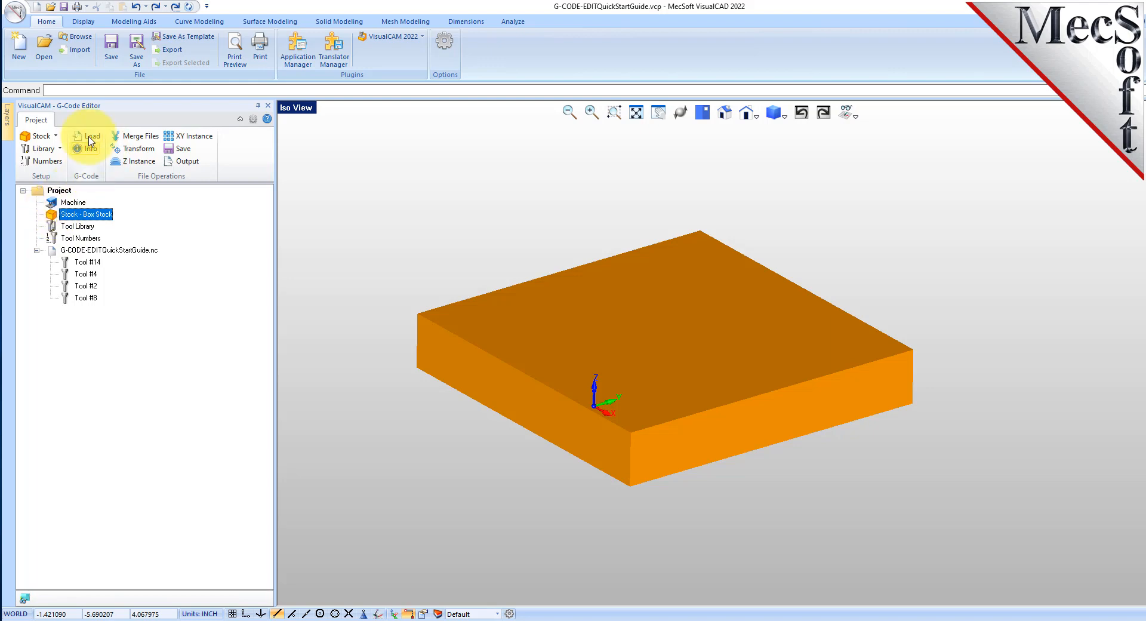
pyautogui.click(55, 140)
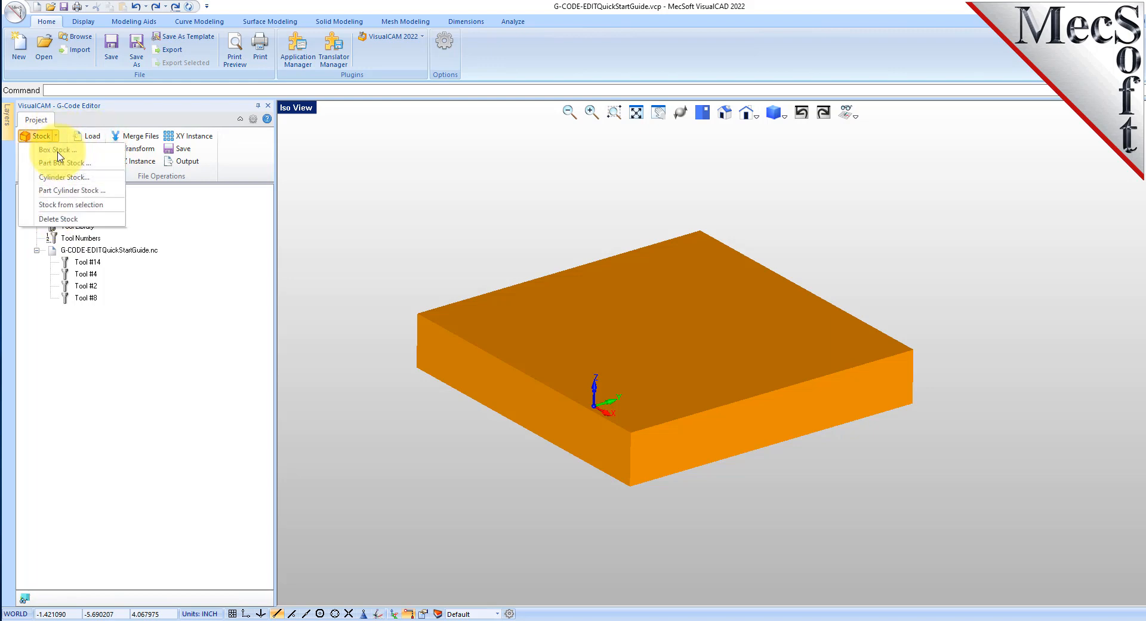
pyautogui.click(48, 148)
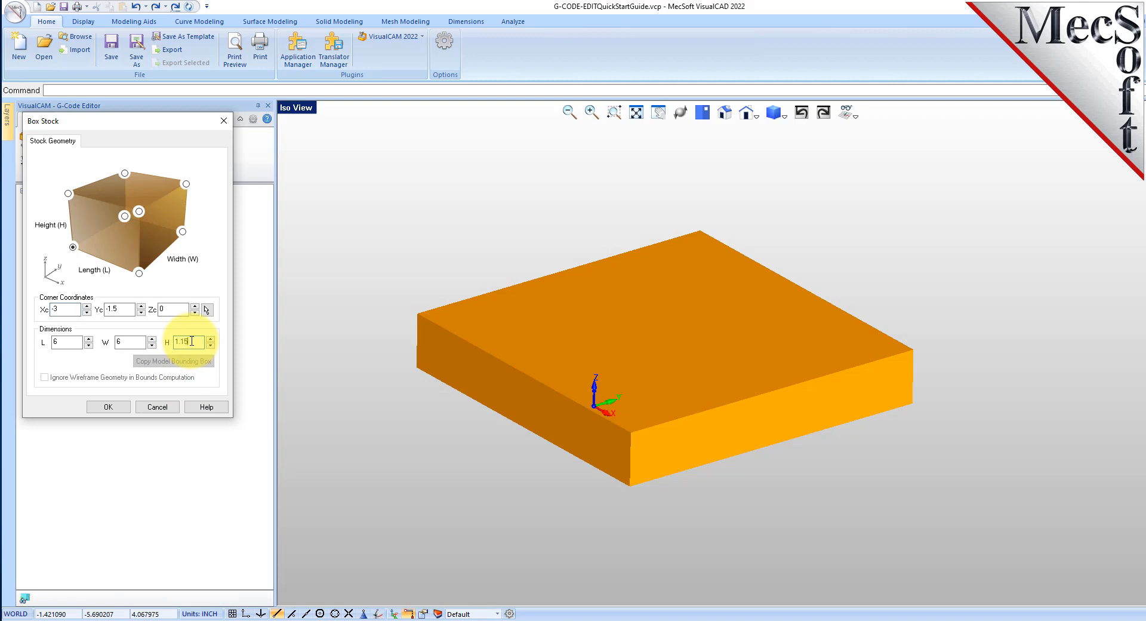
pyautogui.click(73, 246)
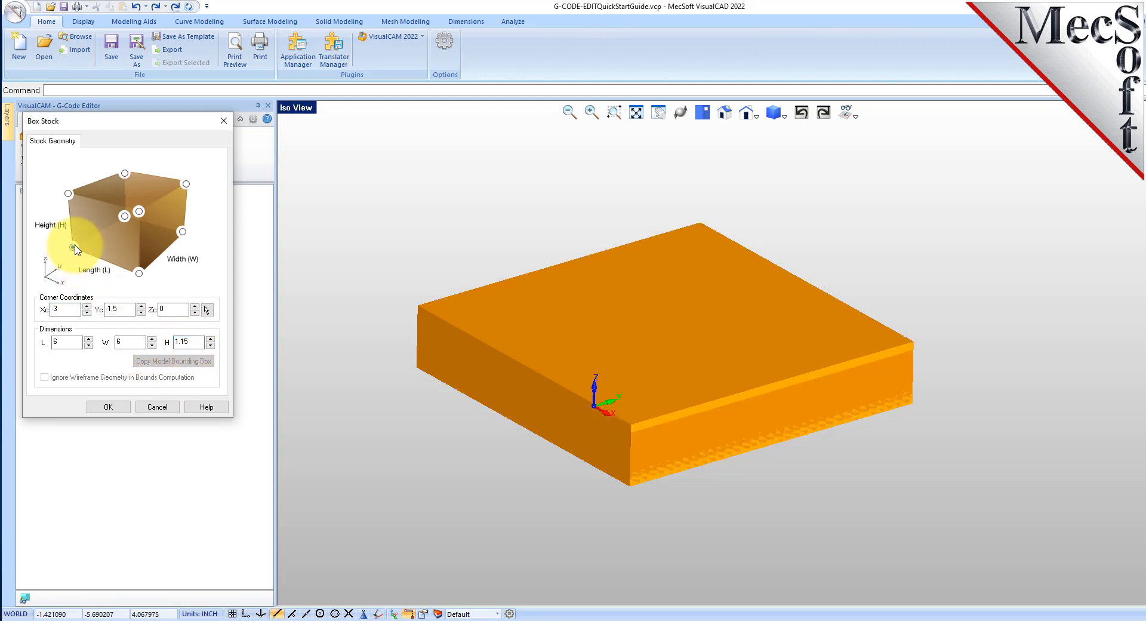
pyautogui.click(108, 409)
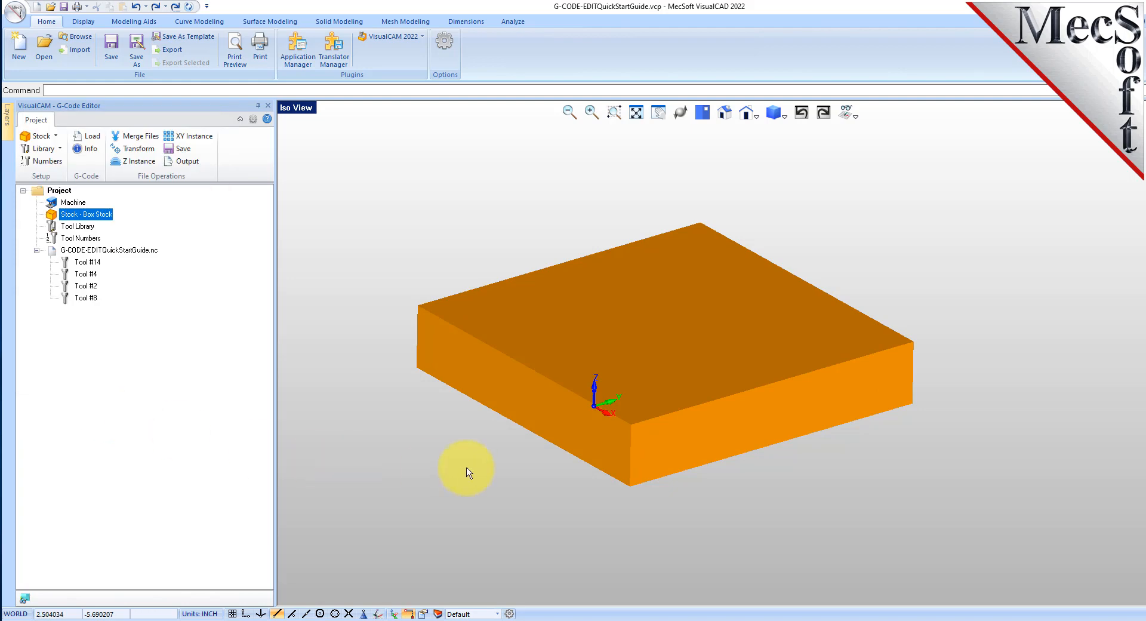
# Step: Simulate the G-CODE-EDITQuickStartGuide.nc program on the box stock through to the end and inspect the machined part
pyautogui.click(110, 250)
pyautogui.moveTo(597, 378); pyautogui.dragTo(618, 379, button='middle')
pyautogui.scroll(3, 659, 346)
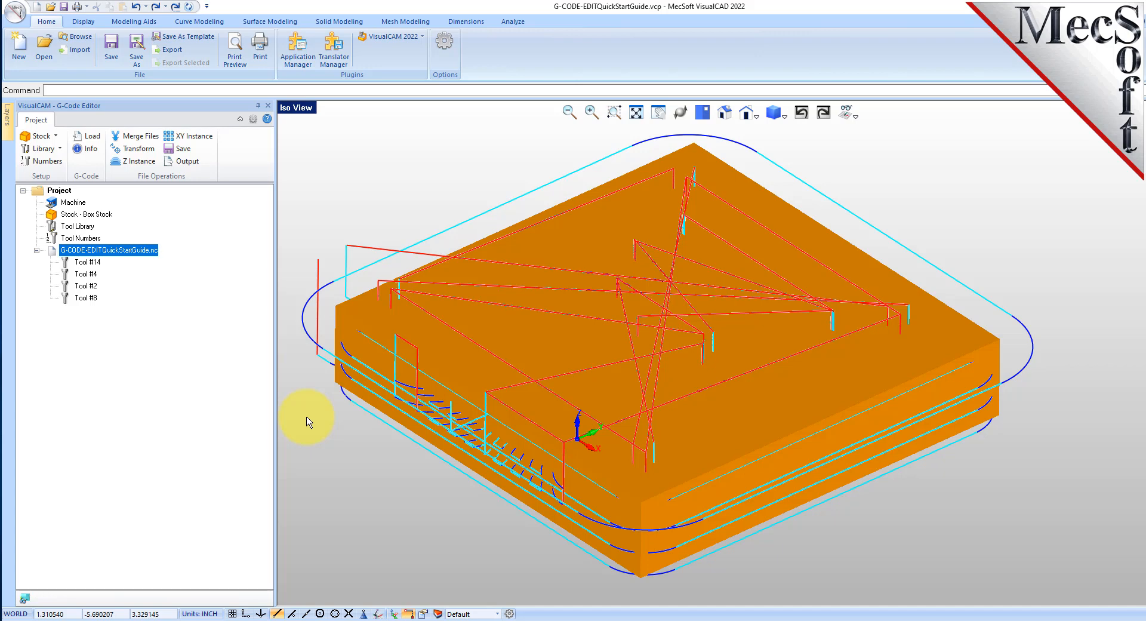
pyautogui.rightClick(150, 254)
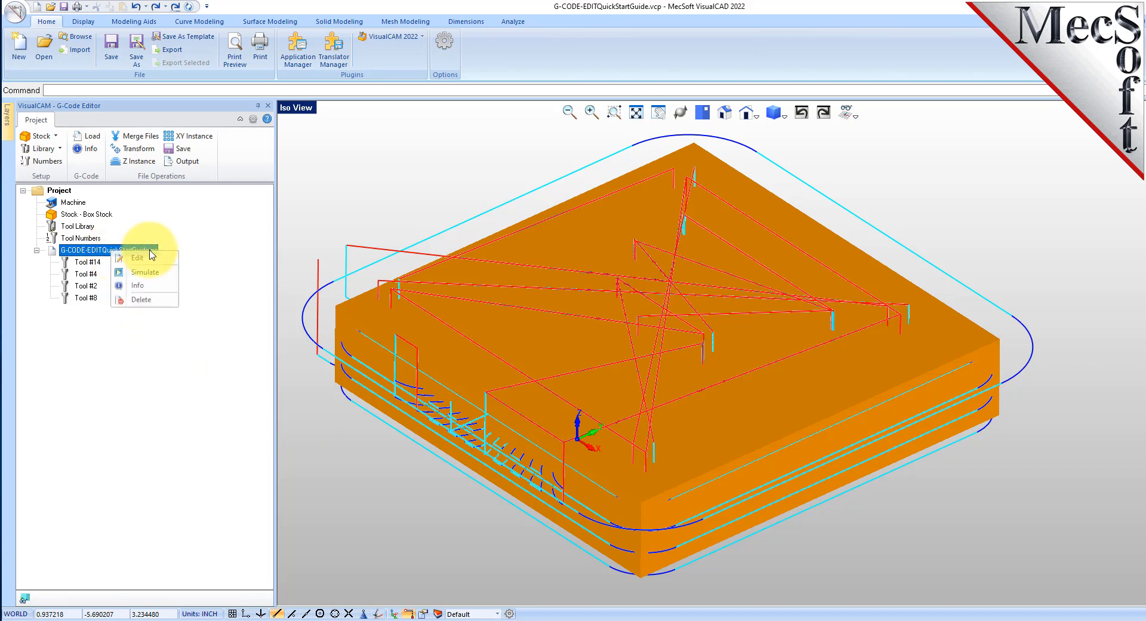
pyautogui.click(153, 272)
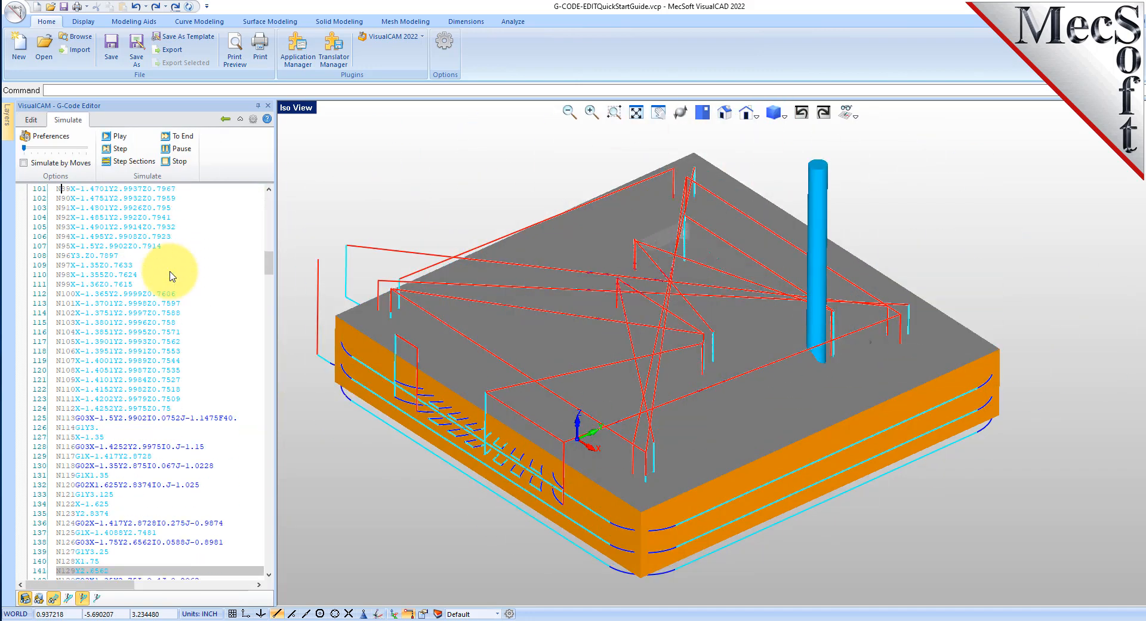
pyautogui.moveTo(612, 439); pyautogui.dragTo(622, 438, button='middle')
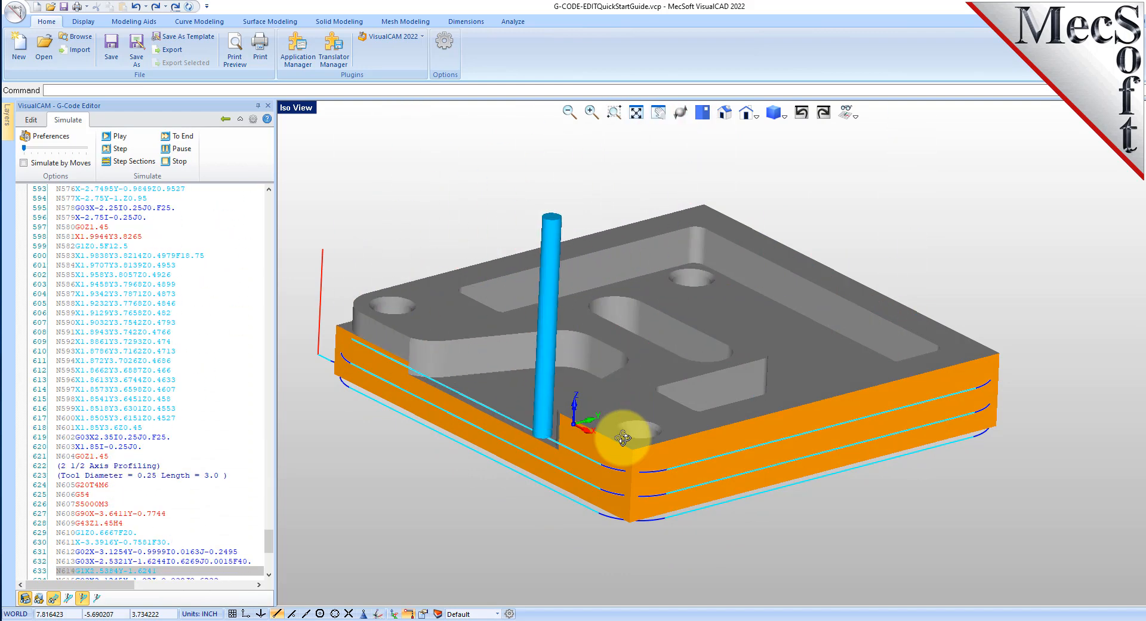
pyautogui.moveTo(623, 439); pyautogui.dragTo(686, 276)
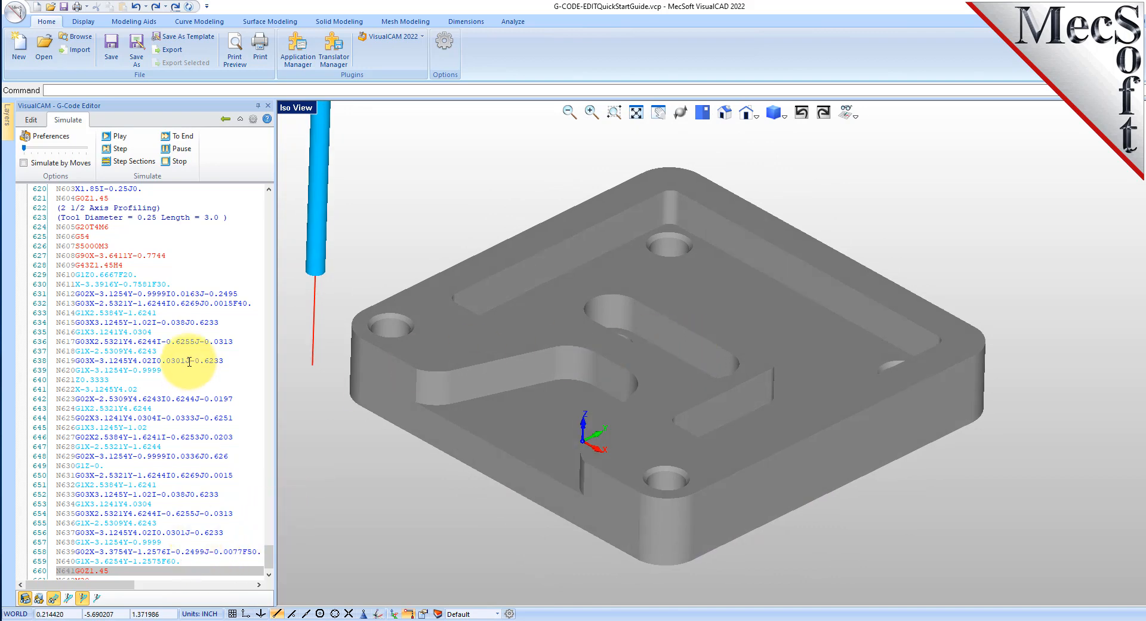
pyautogui.scroll(-2, 618, 338)
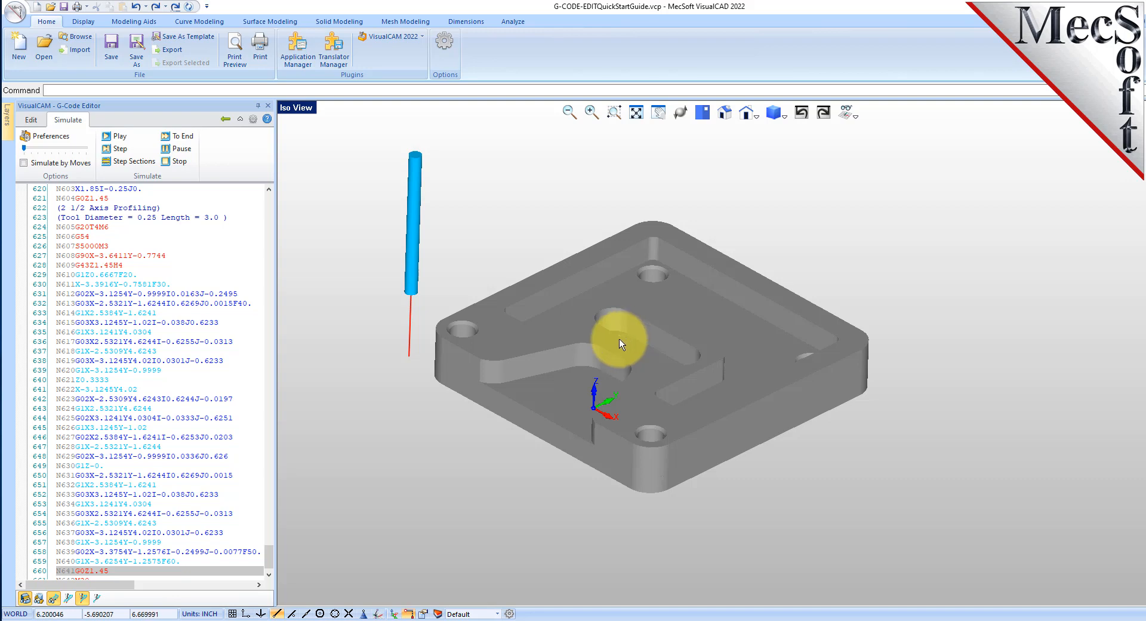
# Step: Go line by line through the final 2 1/2 Axis Profiling section from block N605, following the tool's position along the toolpath
pyautogui.click(132, 226)
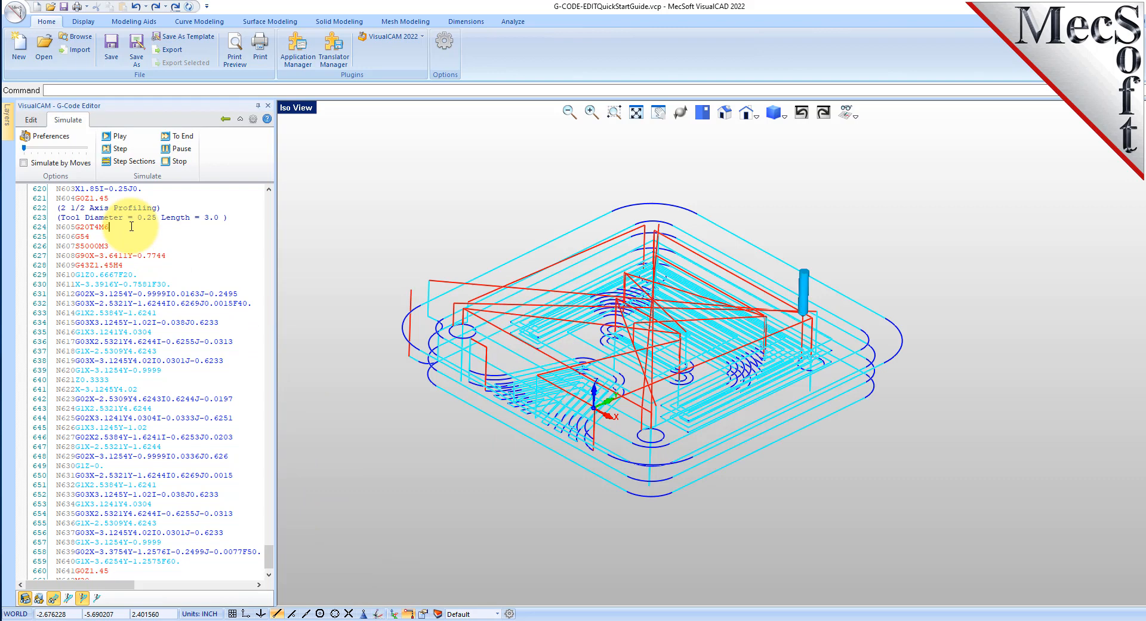
pyautogui.press('Down')
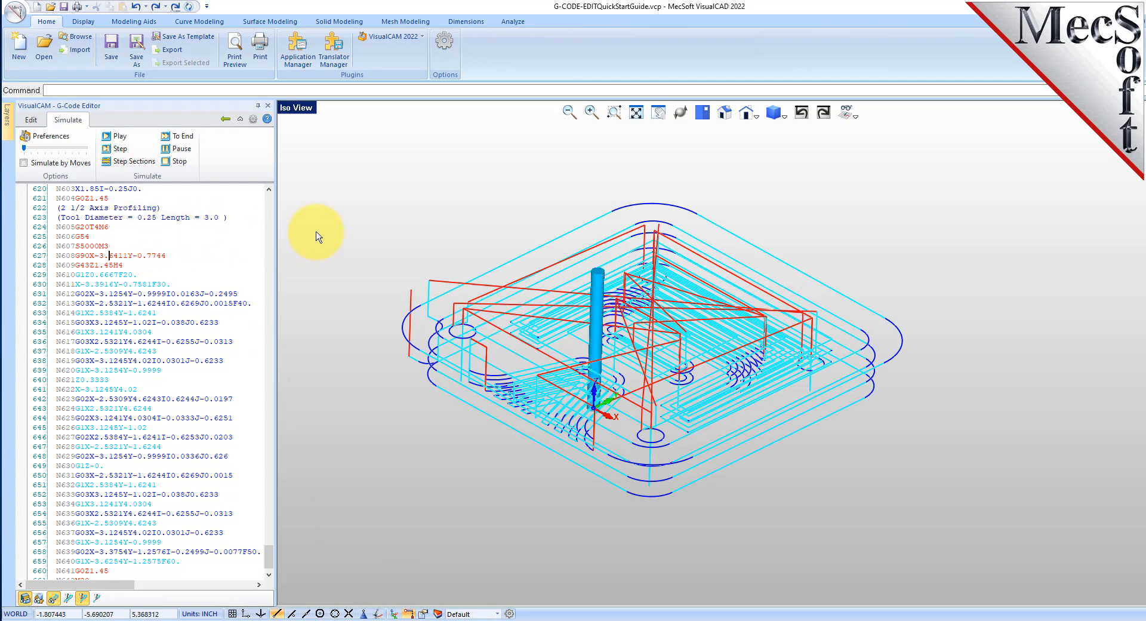
pyautogui.press('Down')
pyautogui.press('Down')
pyautogui.press('Down')
pyautogui.press('Down')
pyautogui.press('Down')
pyautogui.press('Down')
pyautogui.press('Down')
pyautogui.press('Down')
pyautogui.press('Down')
pyautogui.press('Down')
pyautogui.press('Down')
pyautogui.press('Down')
pyautogui.press('Down')
pyautogui.press('Down')
pyautogui.press('Down')
pyautogui.press('Down')
pyautogui.press('Down')
pyautogui.press('Down')
pyautogui.press('Down')
pyautogui.press('Down')
pyautogui.press('Down')
pyautogui.press('Down')
pyautogui.press('Down')
pyautogui.press('Down')
# Step: Return to the first line of the program and play the material removal simulation to the end
pyautogui.moveTo(269, 559); pyautogui.dragTo(269, 197)
pyautogui.click(62, 189)
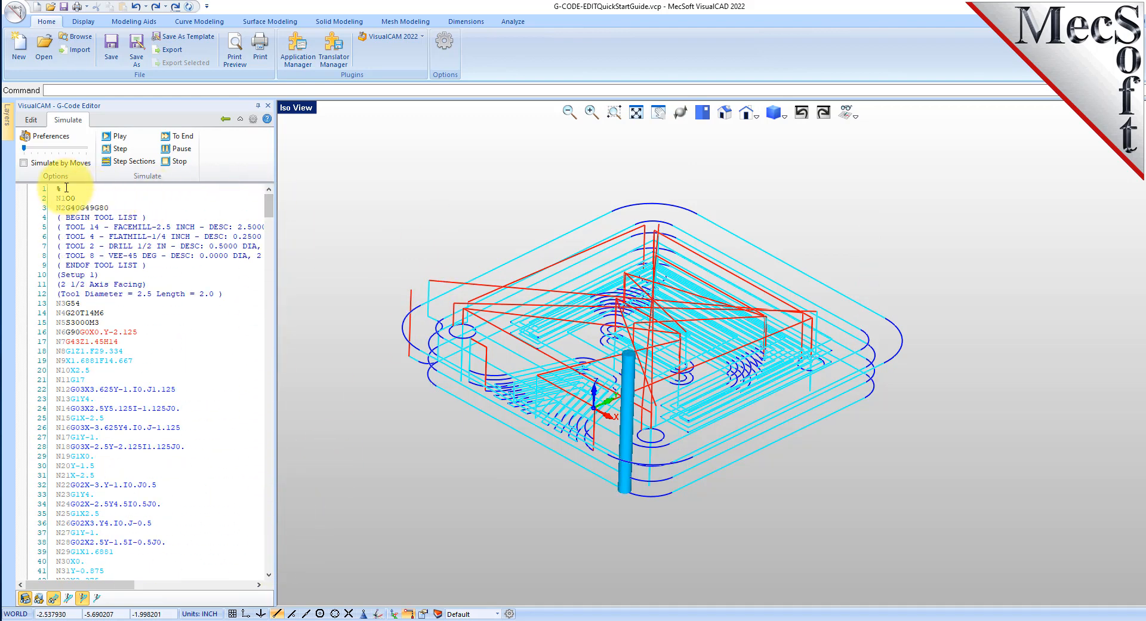
pyautogui.click(119, 137)
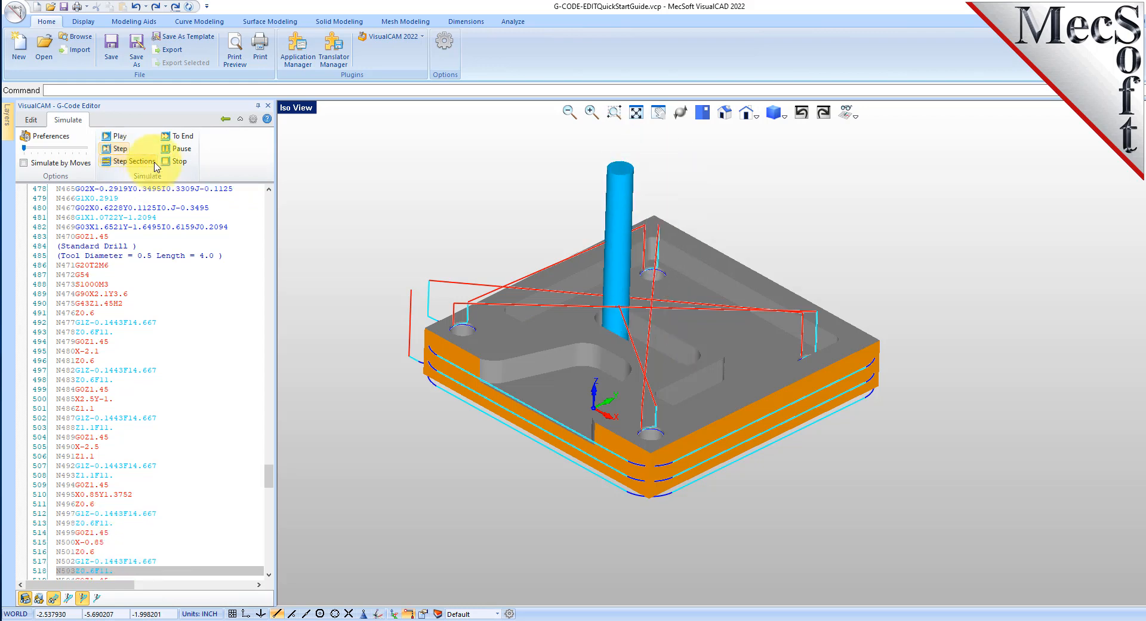
pyautogui.click(123, 139)
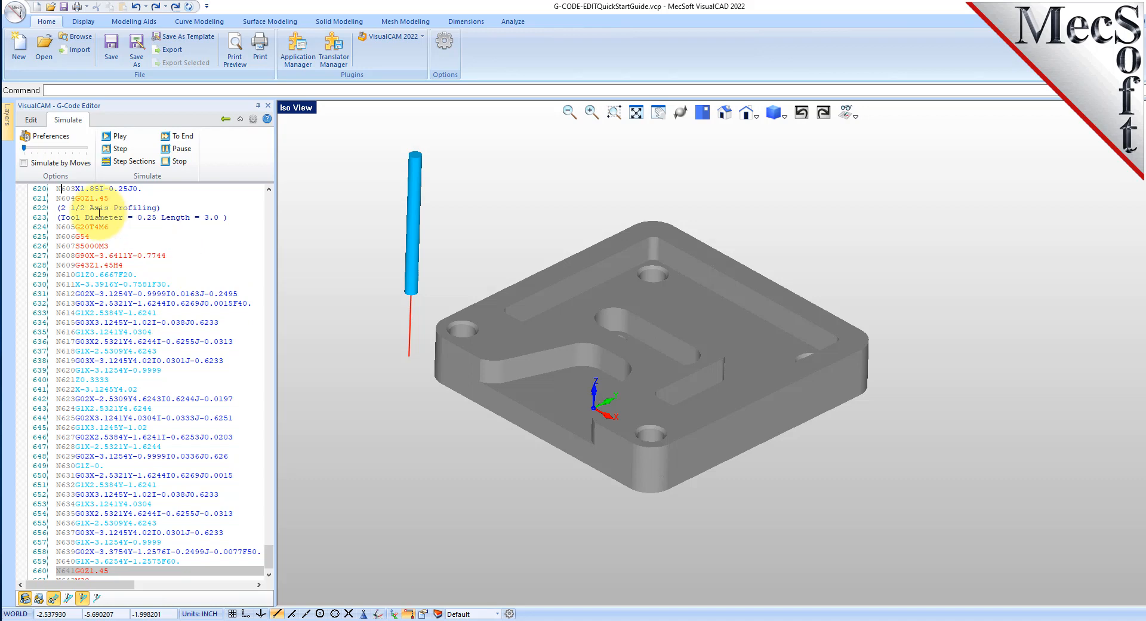
# Step: Review the program's file information, including its tools, number of GOTOs, machine time and size
pyautogui.click(31, 120)
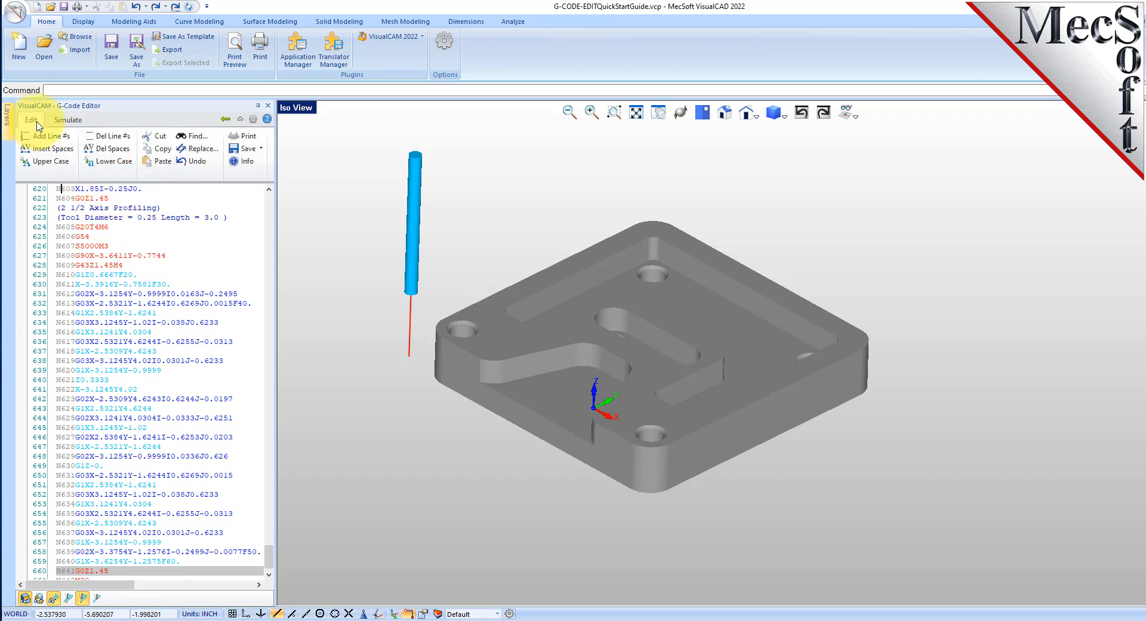
pyautogui.click(247, 162)
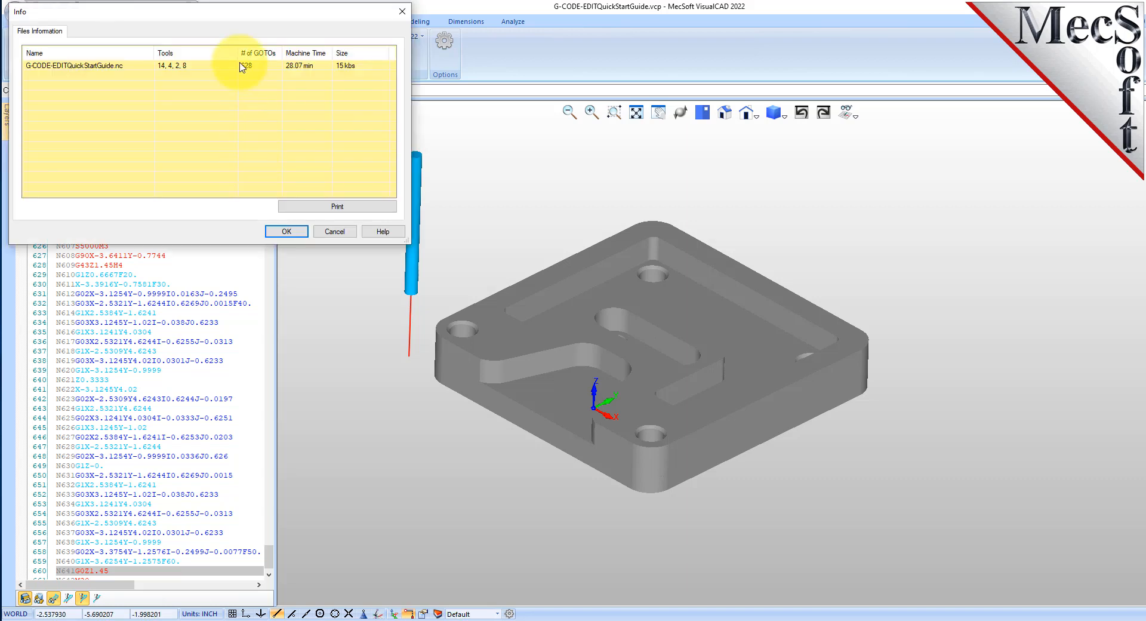
pyautogui.moveTo(289, 18); pyautogui.dragTo(358, 107)
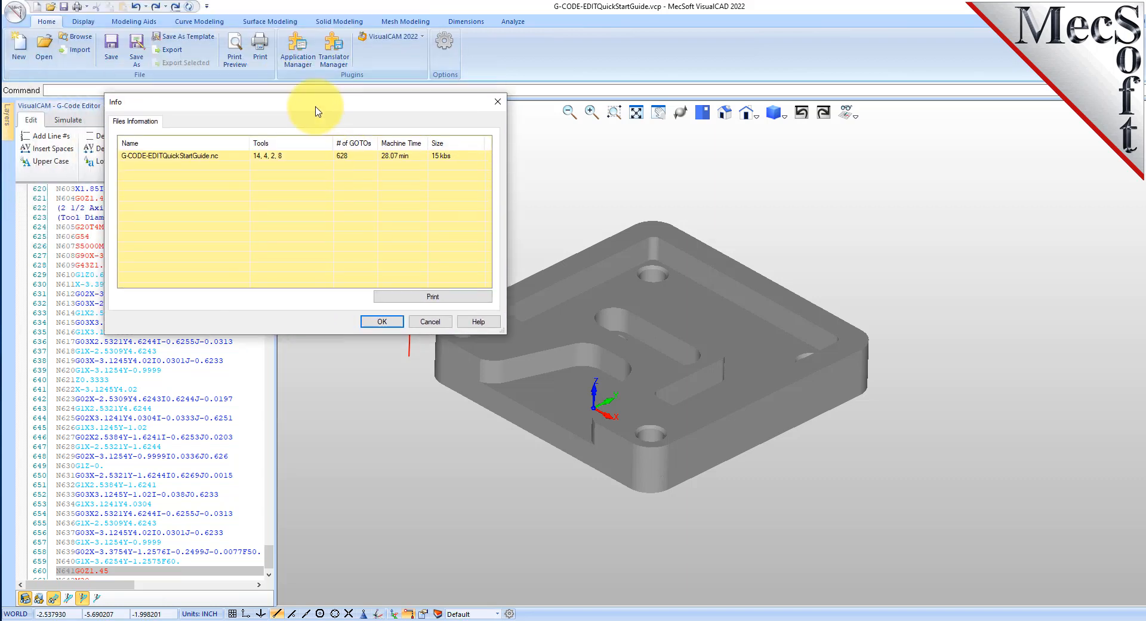
pyautogui.click(131, 158)
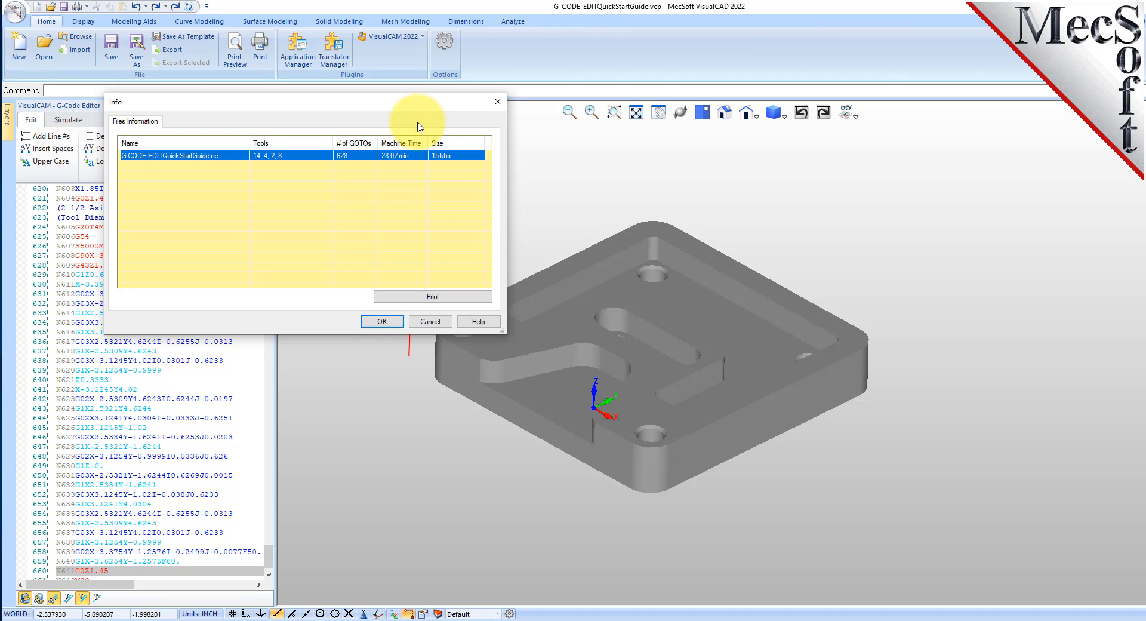
pyautogui.click(381, 323)
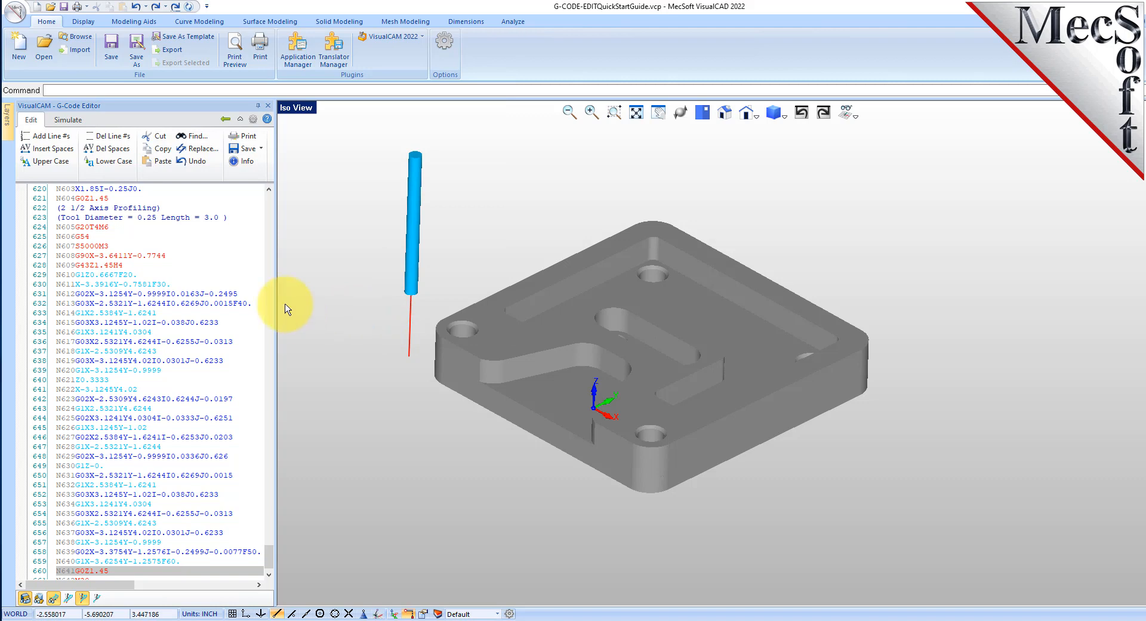
# Step: Return to the project and reopen G-CODE-EDITQuickStartGuide.nc for editing
pyautogui.click(231, 120)
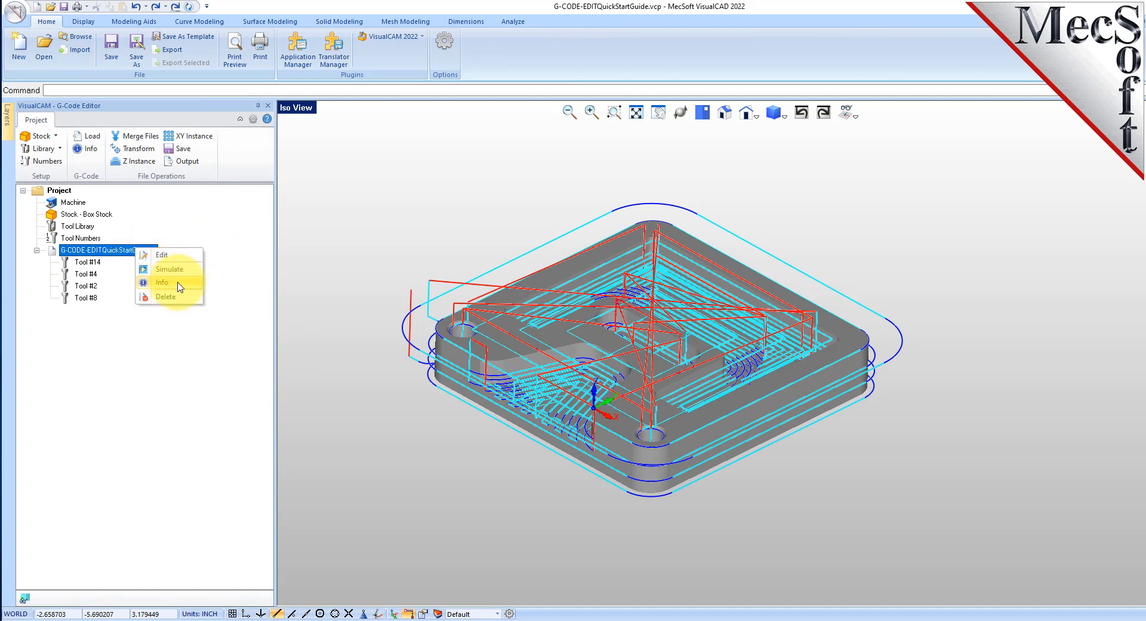
pyautogui.click(235, 231)
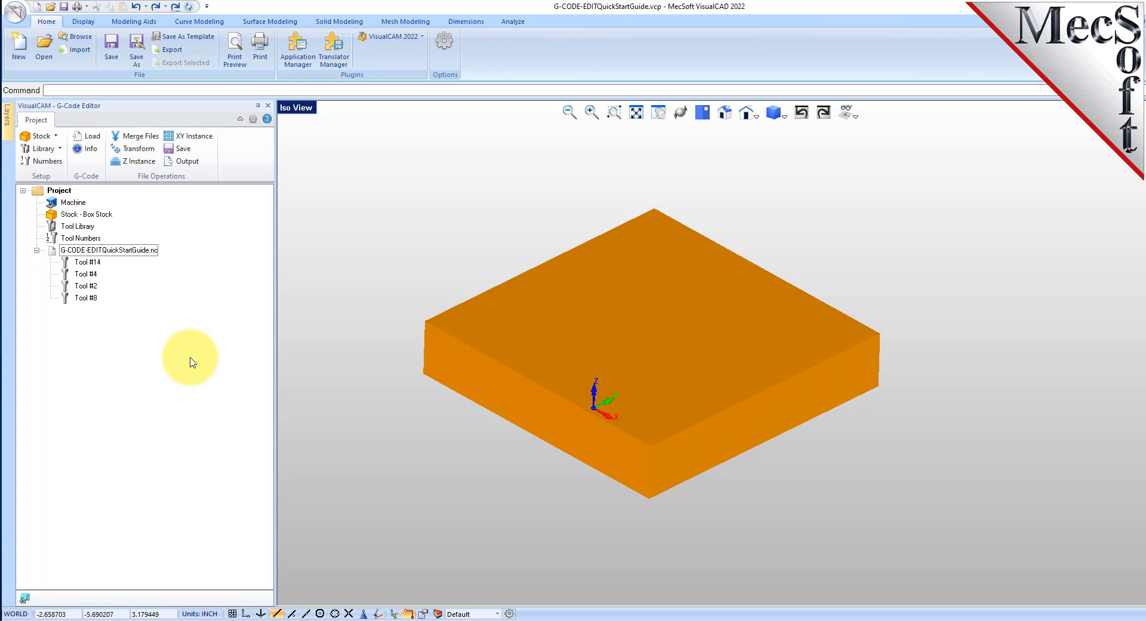
pyautogui.click(57, 250)
pyautogui.rightClick(137, 255)
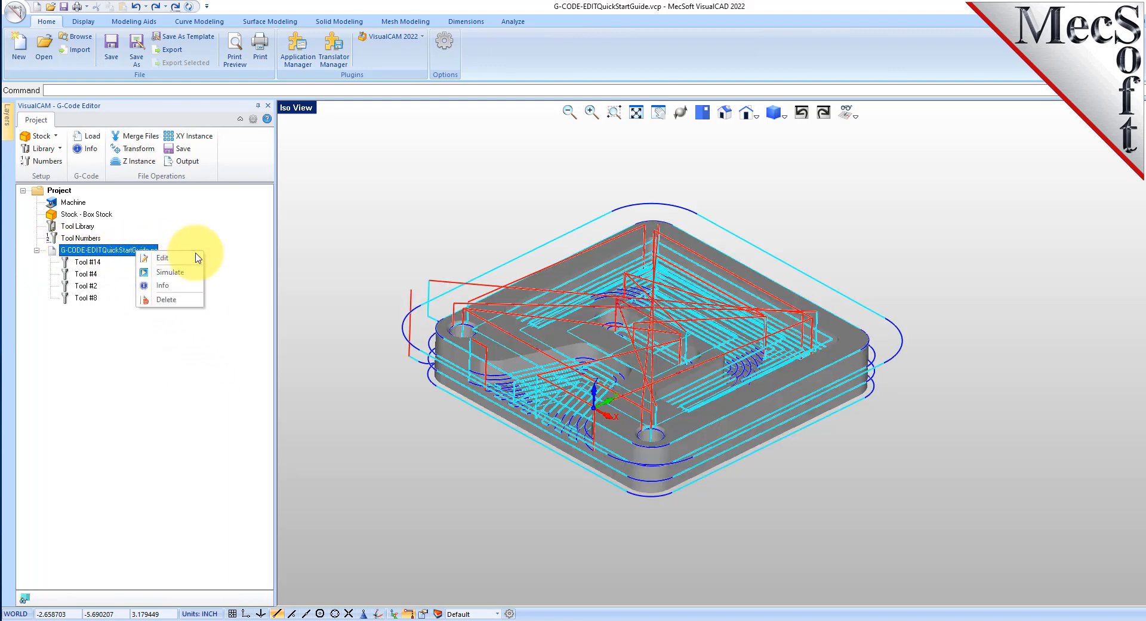
pyautogui.click(193, 264)
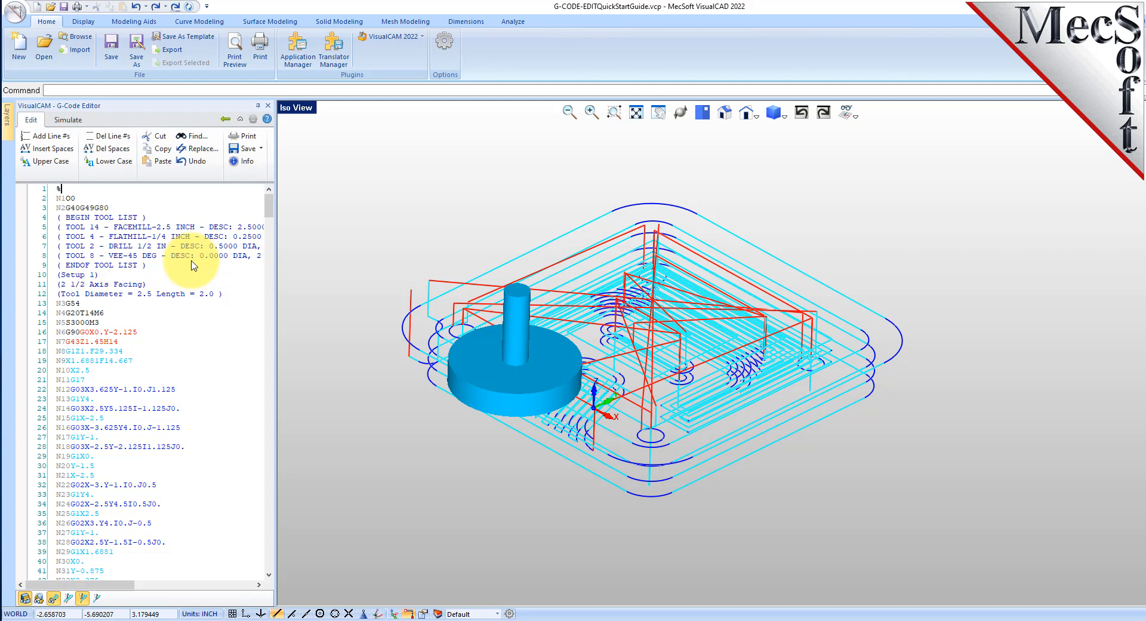
# Step: Jump from one tool change to the next through the G-code until the end of the program
pyautogui.rightClick(143, 293)
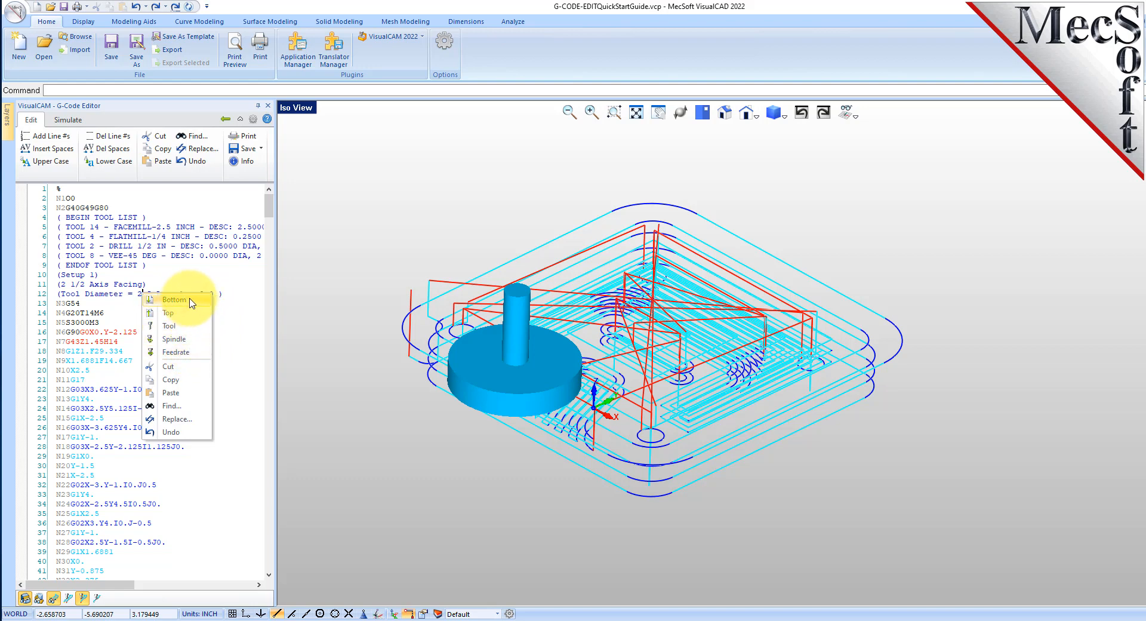
pyautogui.click(180, 329)
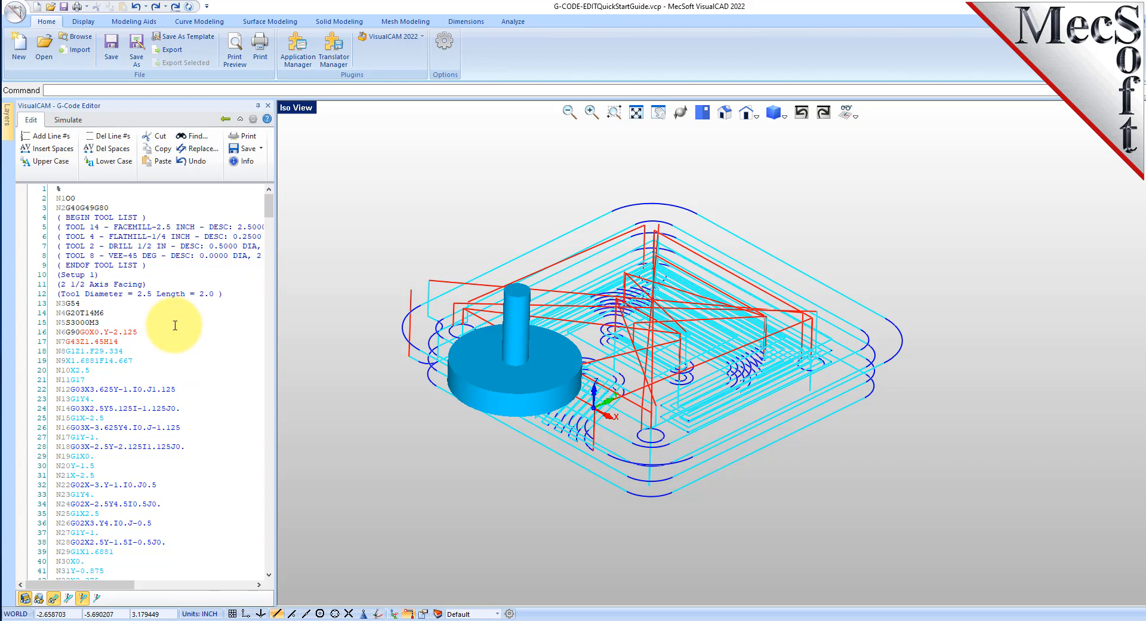
pyautogui.rightClick(110, 341)
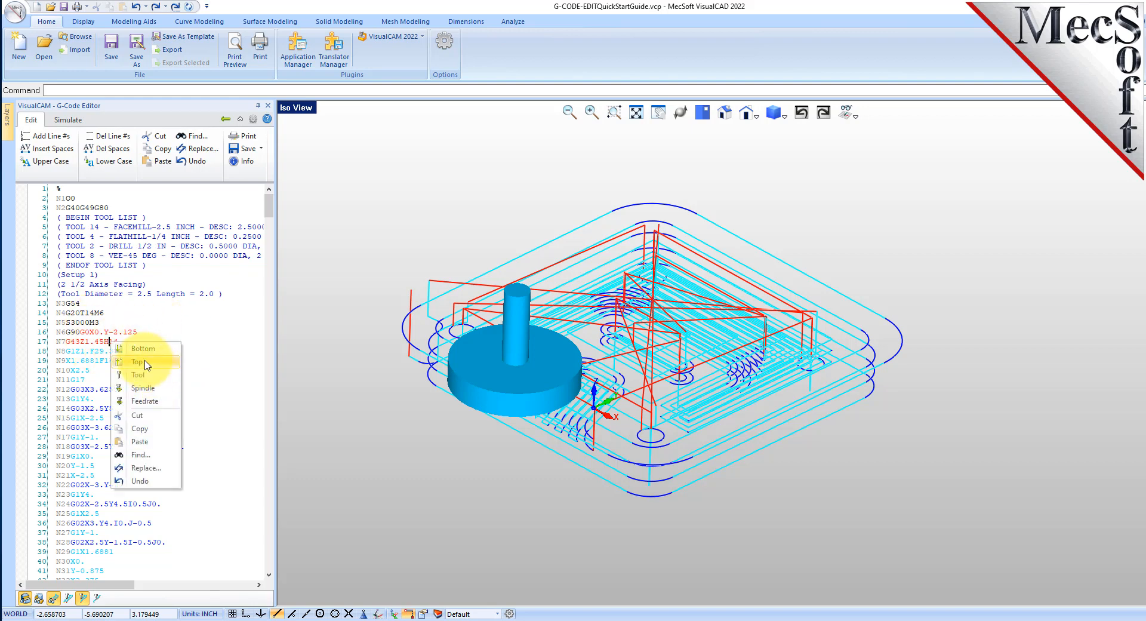
pyautogui.click(143, 375)
pyautogui.scroll(-8, 135, 369)
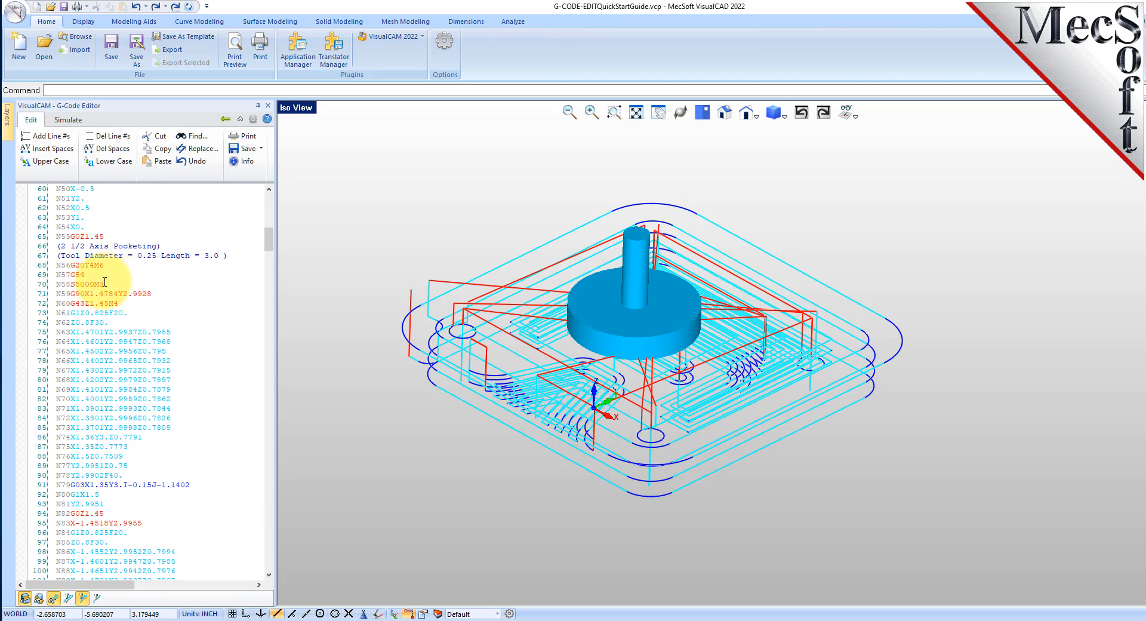
pyautogui.rightClick(106, 282)
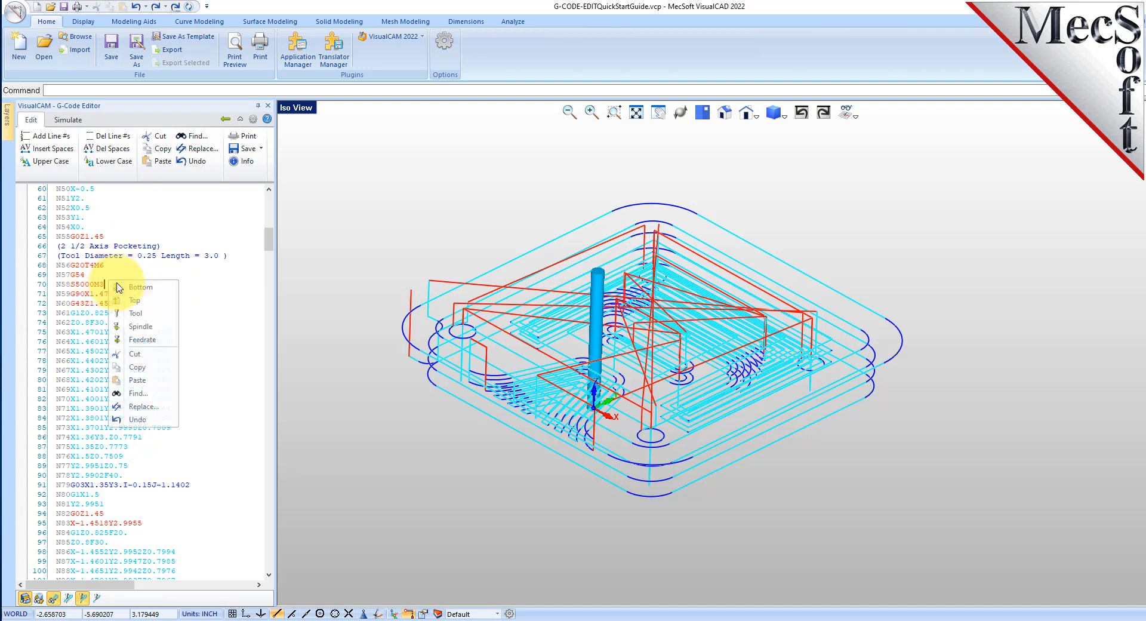
pyautogui.click(149, 314)
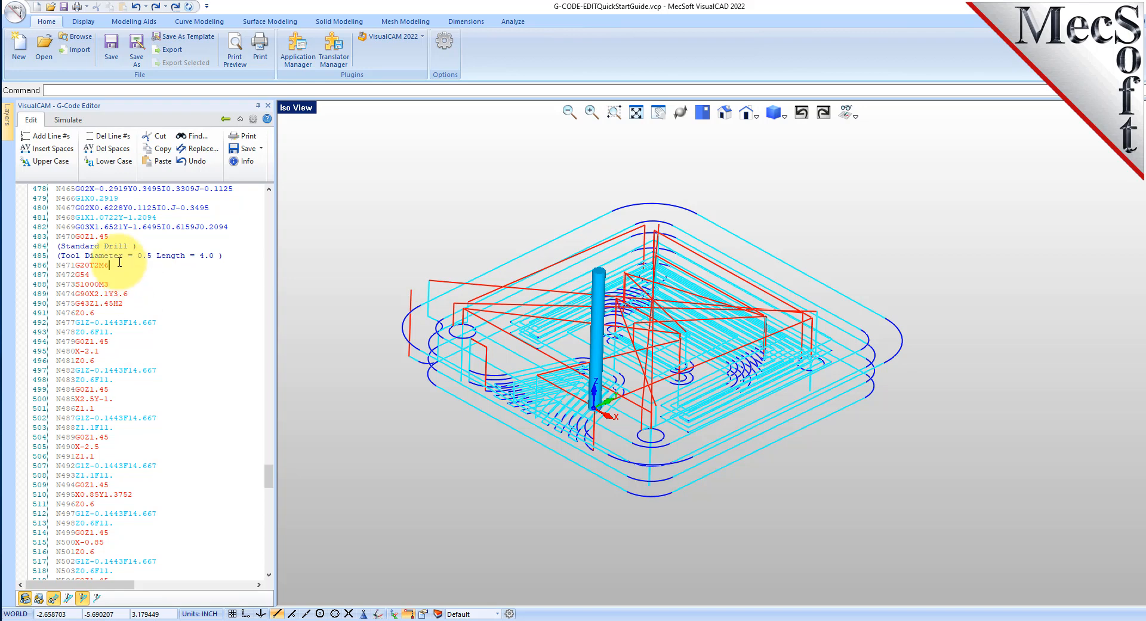
pyautogui.rightClick(119, 263)
pyautogui.click(167, 275)
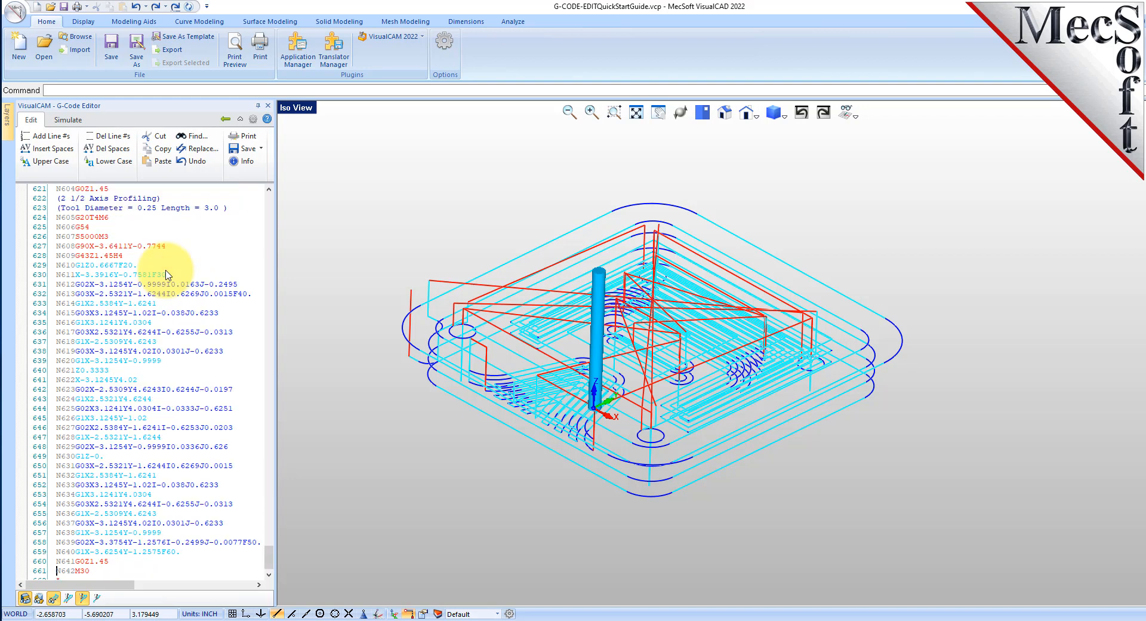
pyautogui.scroll(-2, 144, 305)
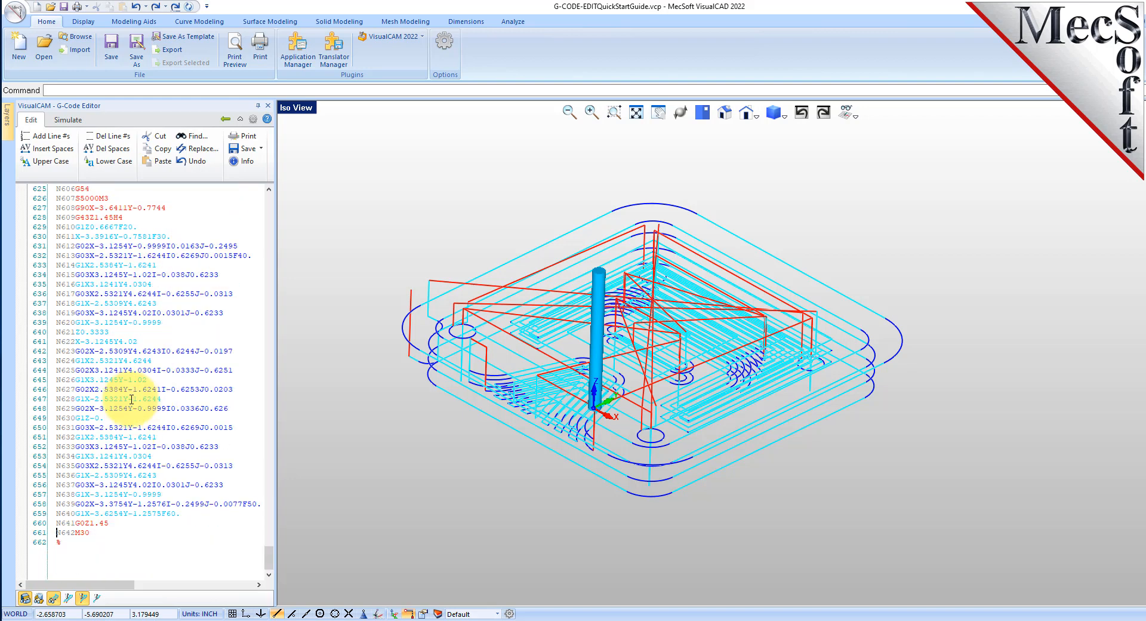
# Step: Set the final retract move in block N641 to Z5.0 and check the raised end position in the toolpath
pyautogui.click(110, 524)
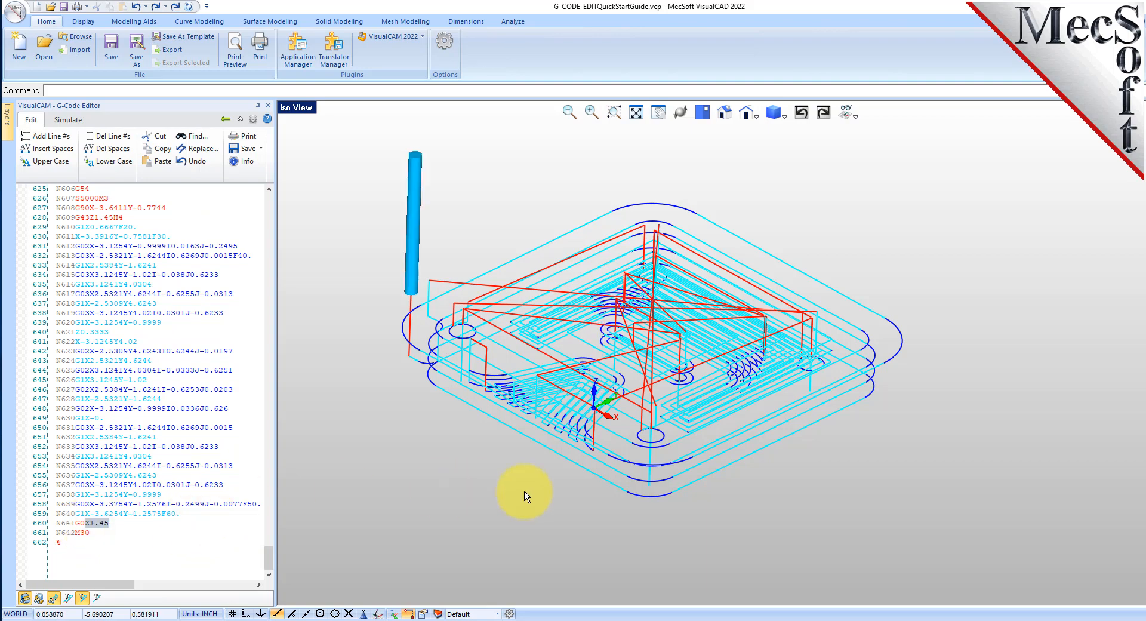
pyautogui.moveTo(646, 489); pyautogui.dragTo(629, 458, button='middle')
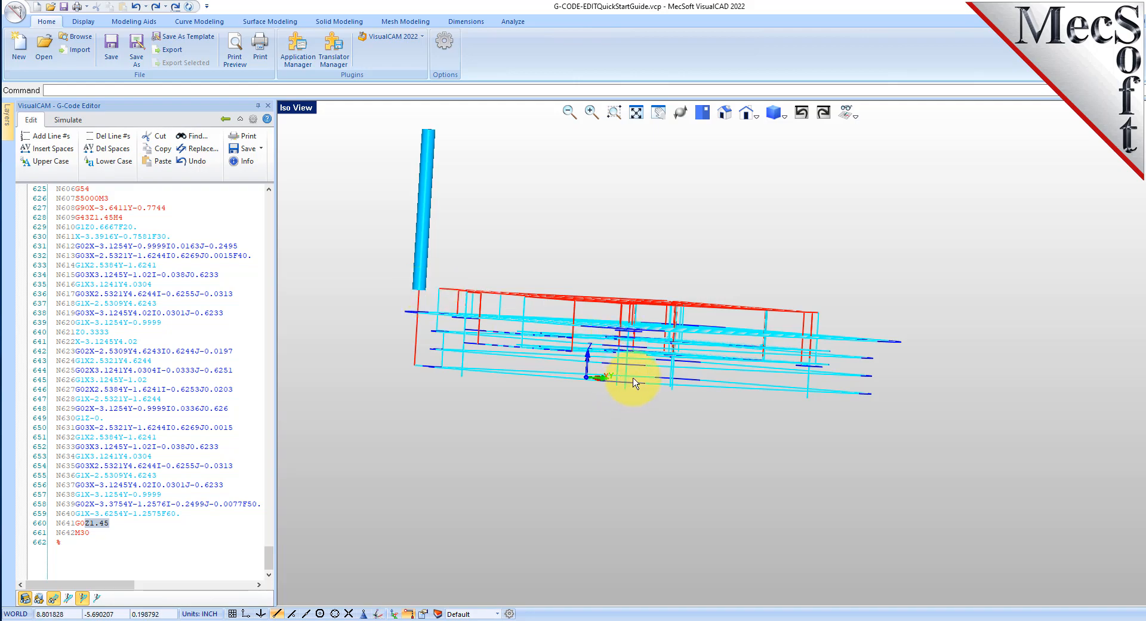
pyautogui.moveTo(666, 362); pyautogui.dragTo(668, 378, button='middle')
pyautogui.scroll(1, 626, 344)
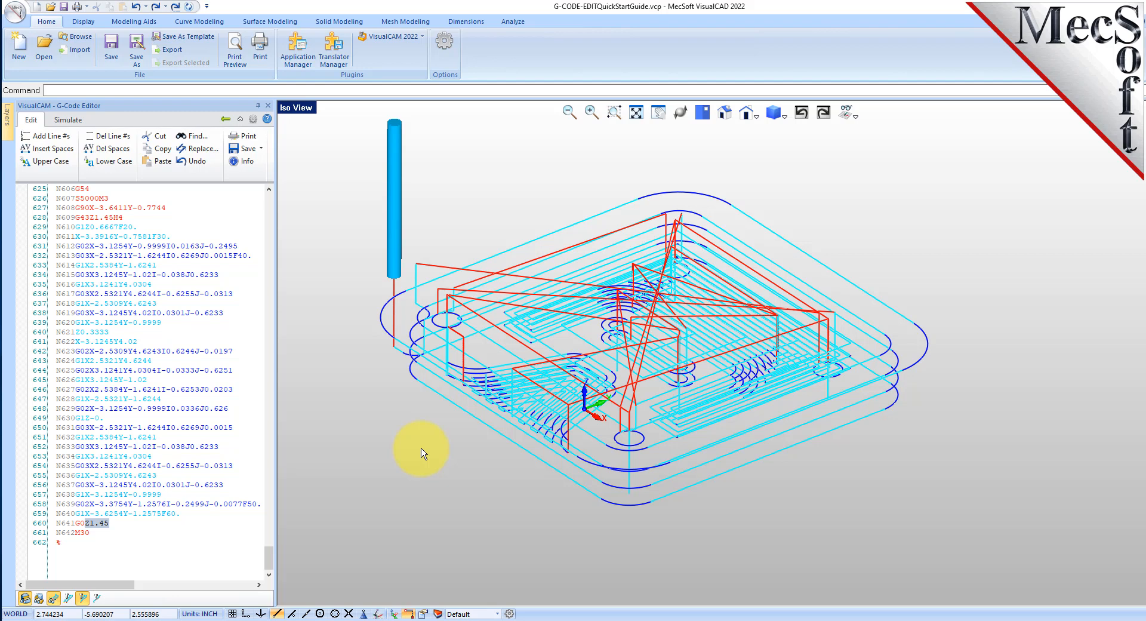
pyautogui.click(100, 513)
pyautogui.click(89, 523)
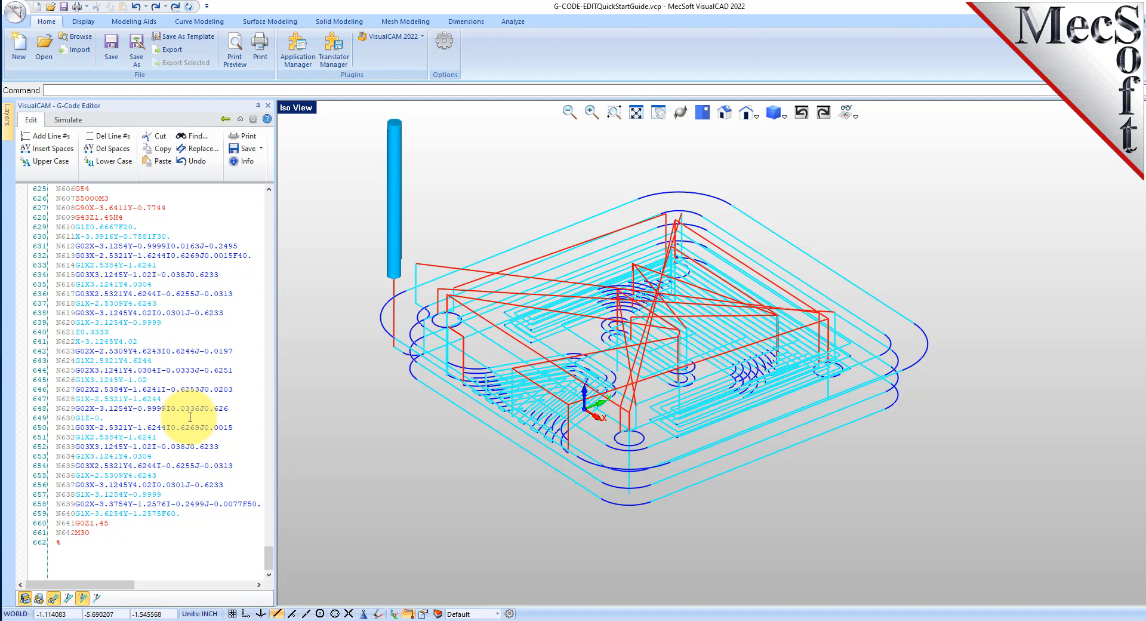
pyautogui.write('5.0')
pyautogui.press('Delete')
pyautogui.press('Delete')
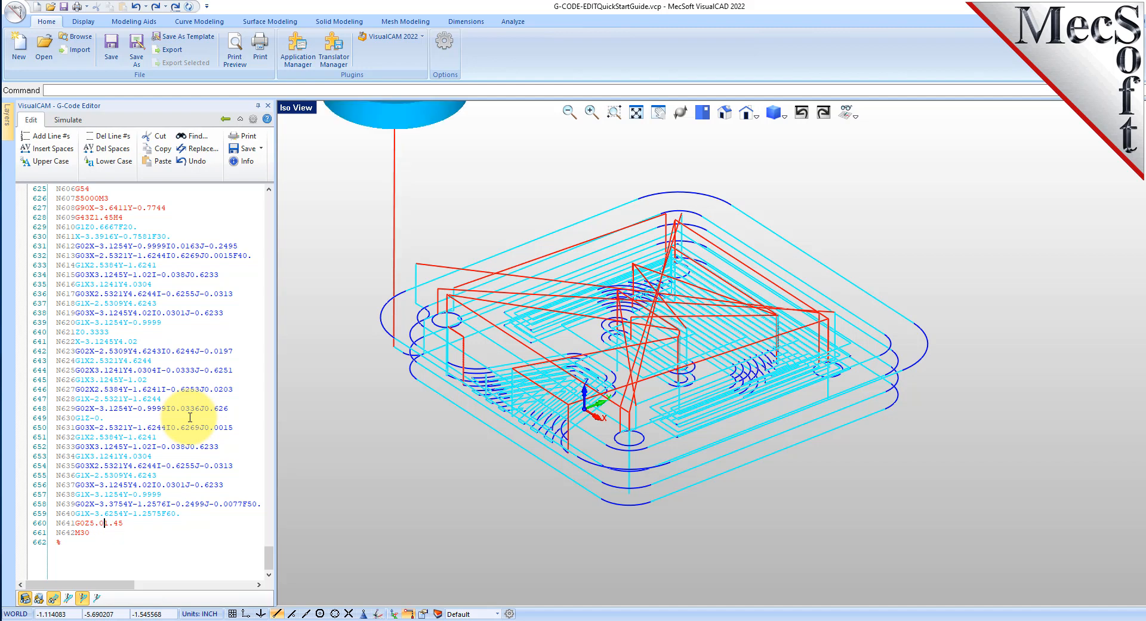
pyautogui.press('Delete')
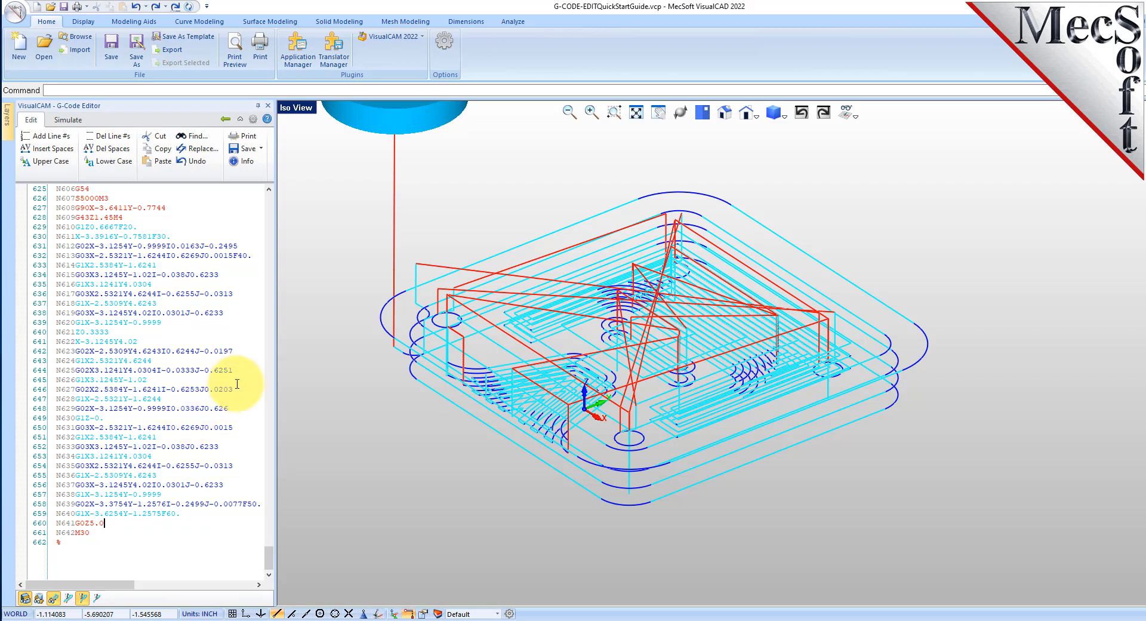
pyautogui.moveTo(460, 384)
pyautogui.mouseDown(button='middle')
pyautogui.moveTo(456, 373)
pyautogui.moveTo(446, 390)
pyautogui.mouseUp(button='middle')
pyautogui.moveTo(706, 368); pyautogui.dragTo(747, 335, button='middle')
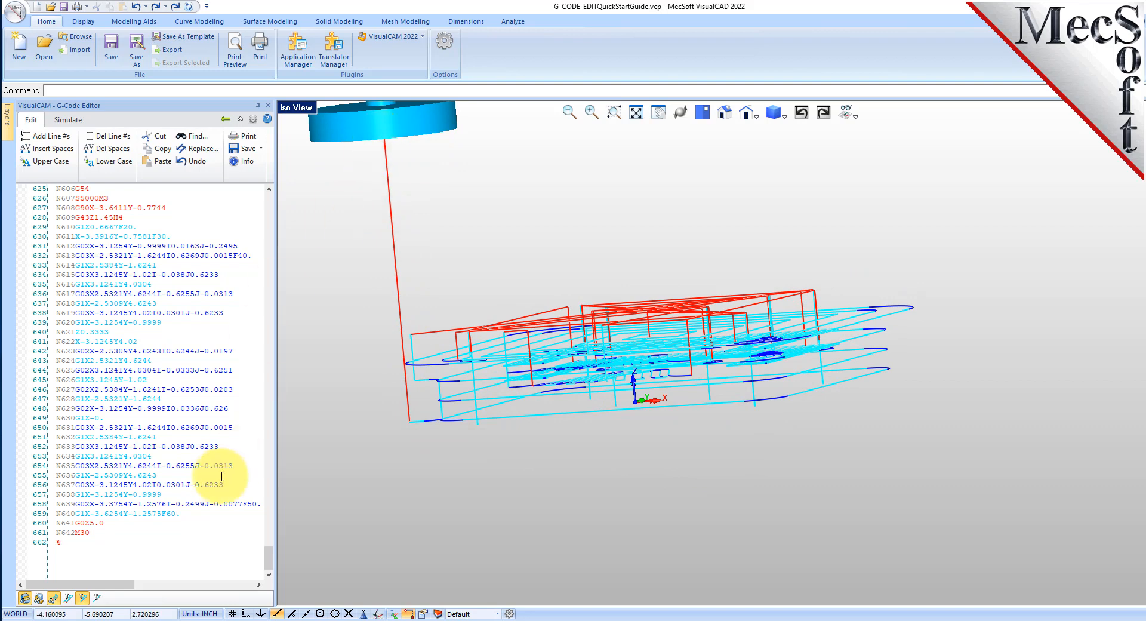
# Step: Step through the last operation's toolpath line by line from block N613 to the end of the program
pyautogui.click(132, 256)
pyautogui.press('Down')
pyautogui.press('Down')
pyautogui.press('Down')
pyautogui.press('Down')
pyautogui.press('Down')
pyautogui.press('Down')
pyautogui.press('Down')
pyautogui.press('Down')
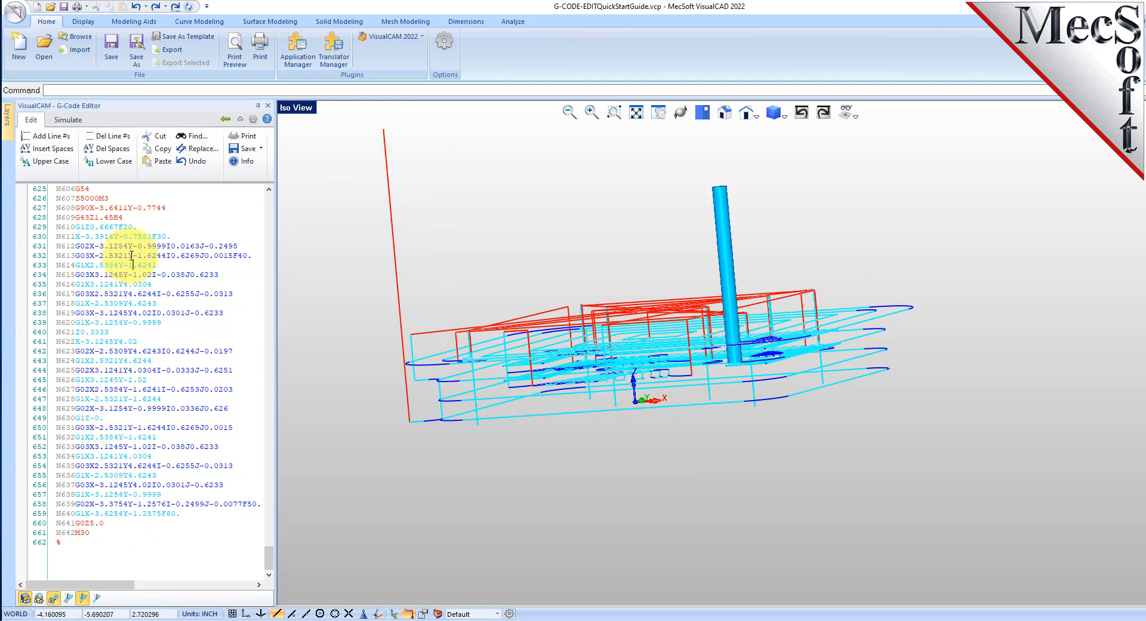
pyautogui.press('Down')
pyautogui.press('Down')
pyautogui.press('Down')
pyautogui.press('Down')
pyautogui.press('Down')
pyautogui.press('Down')
pyautogui.press('Down')
pyautogui.press('Down')
pyautogui.press('Down')
pyautogui.press('Down')
pyautogui.press('Down')
pyautogui.press('Down')
pyautogui.press('Down')
pyautogui.press('Down')
pyautogui.press('Down')
pyautogui.press('Down')
pyautogui.press('Down')
pyautogui.press('Down')
pyautogui.press('Down')
pyautogui.press('Down')
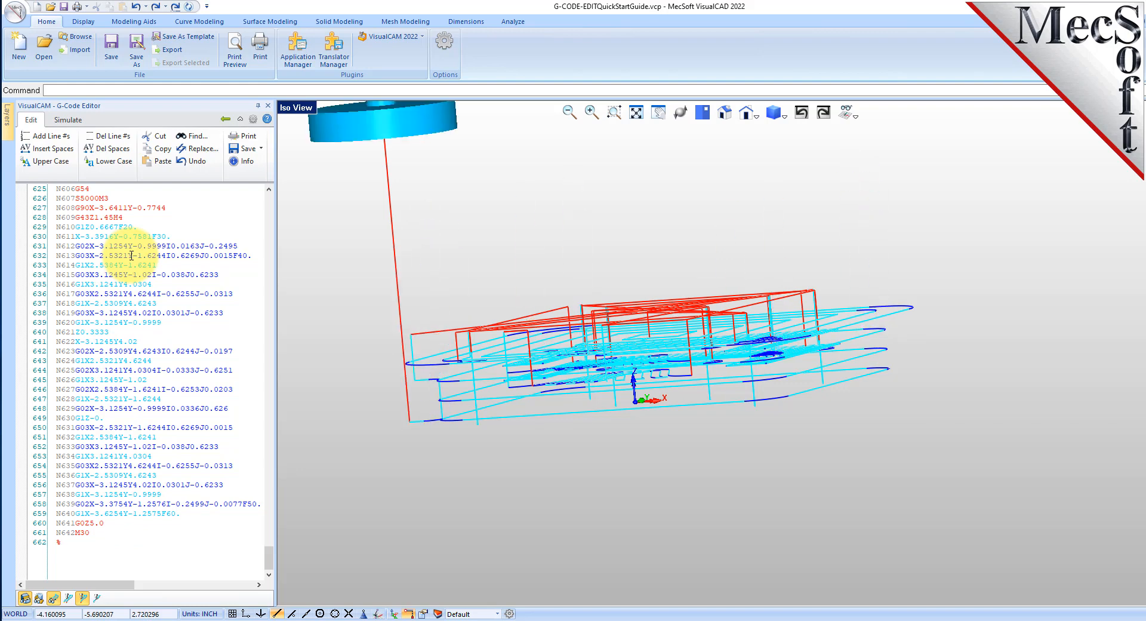
# Step: Save the edited G-code, replacing the existing G-CODE-EDITQuickStartGuide.nc file
pyautogui.moveTo(722, 324)
pyautogui.mouseDown(button='middle')
pyautogui.moveTo(729, 343)
pyautogui.moveTo(724, 329)
pyautogui.moveTo(746, 333)
pyautogui.moveTo(728, 331)
pyautogui.mouseUp(button='middle')
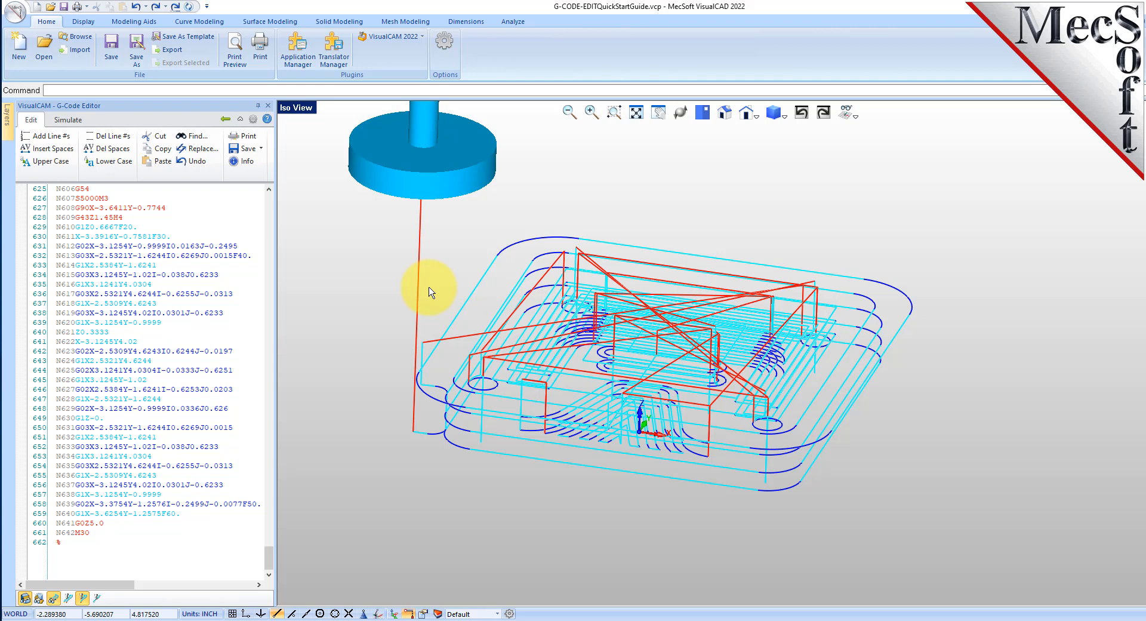
pyautogui.click(262, 149)
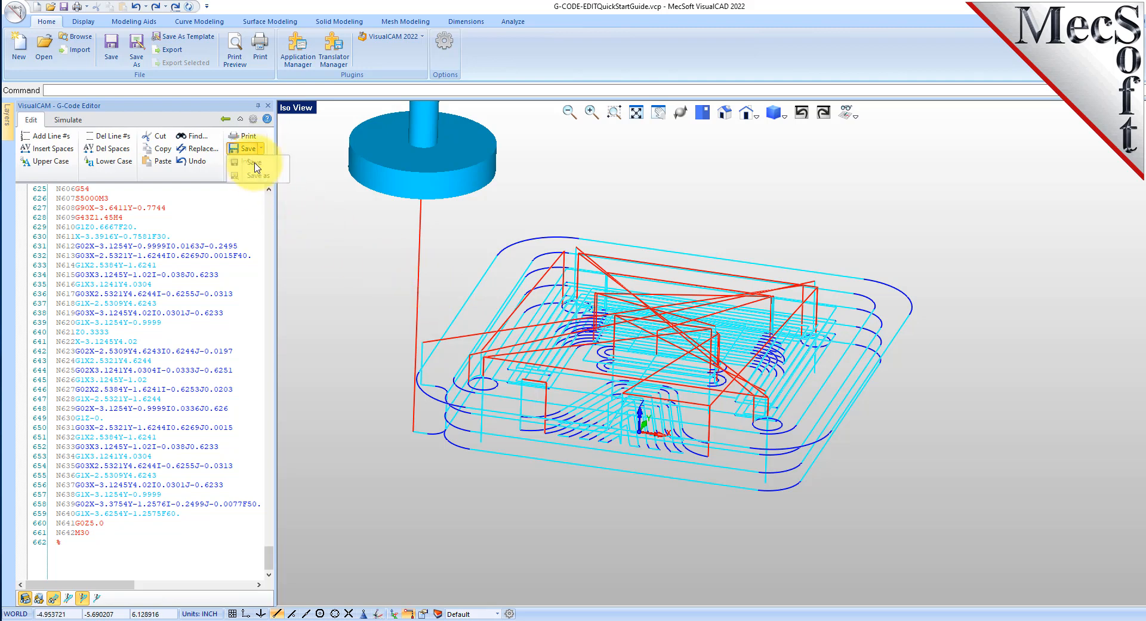
pyautogui.click(257, 162)
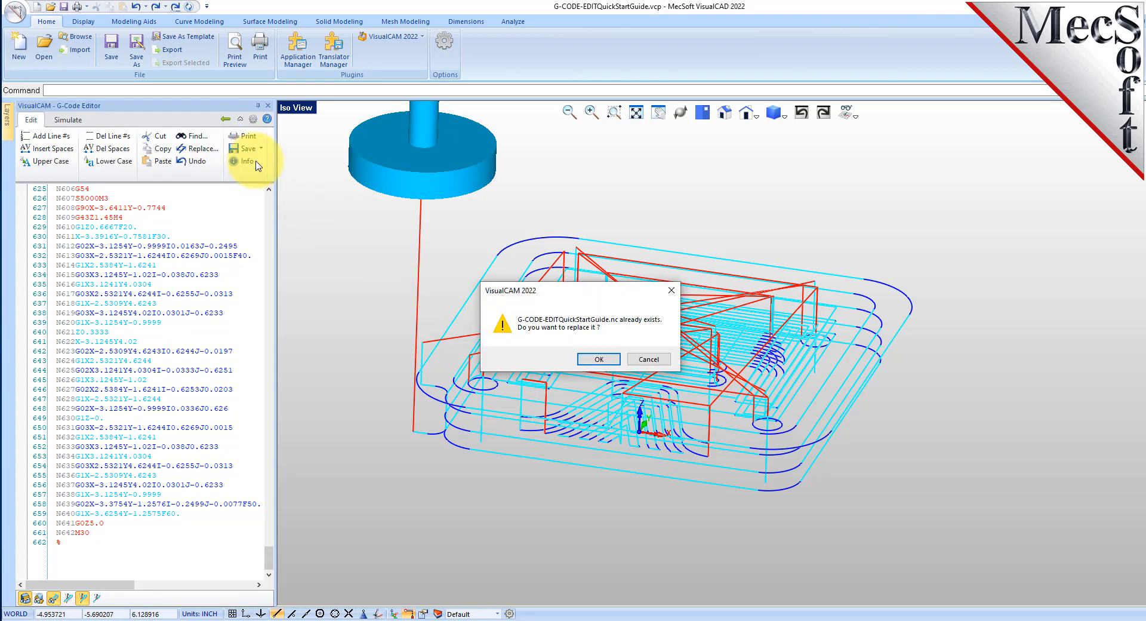
pyautogui.click(597, 360)
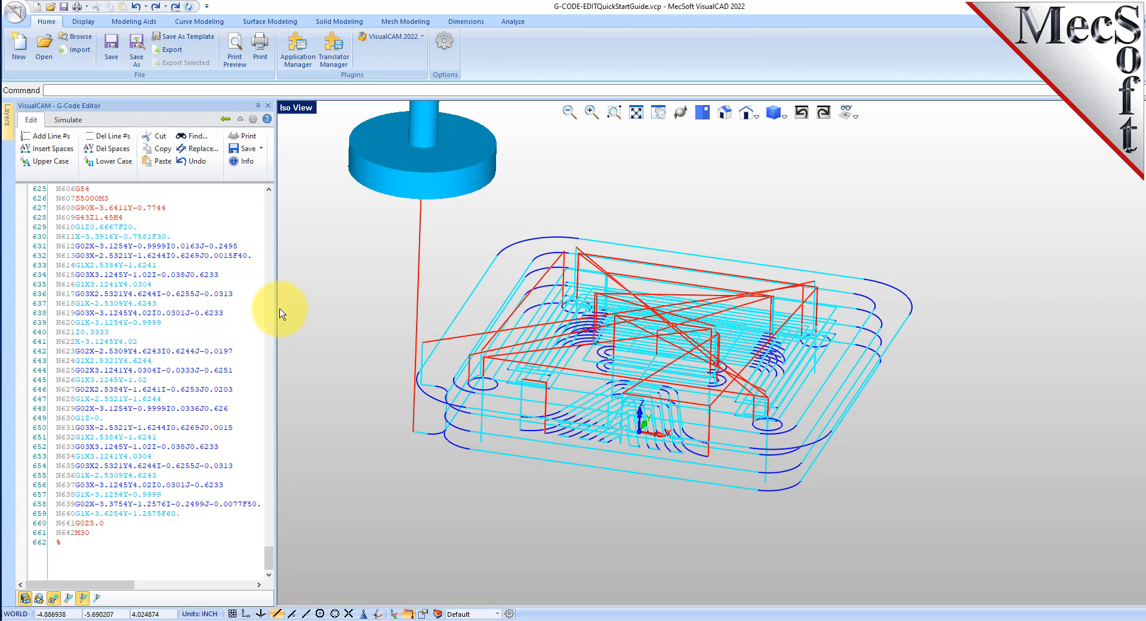
# Step: Open the G-Code Editor online help and bring up the 2021 VisualCAD/CAM Resource Guide PDF from it
pyautogui.click(267, 121)
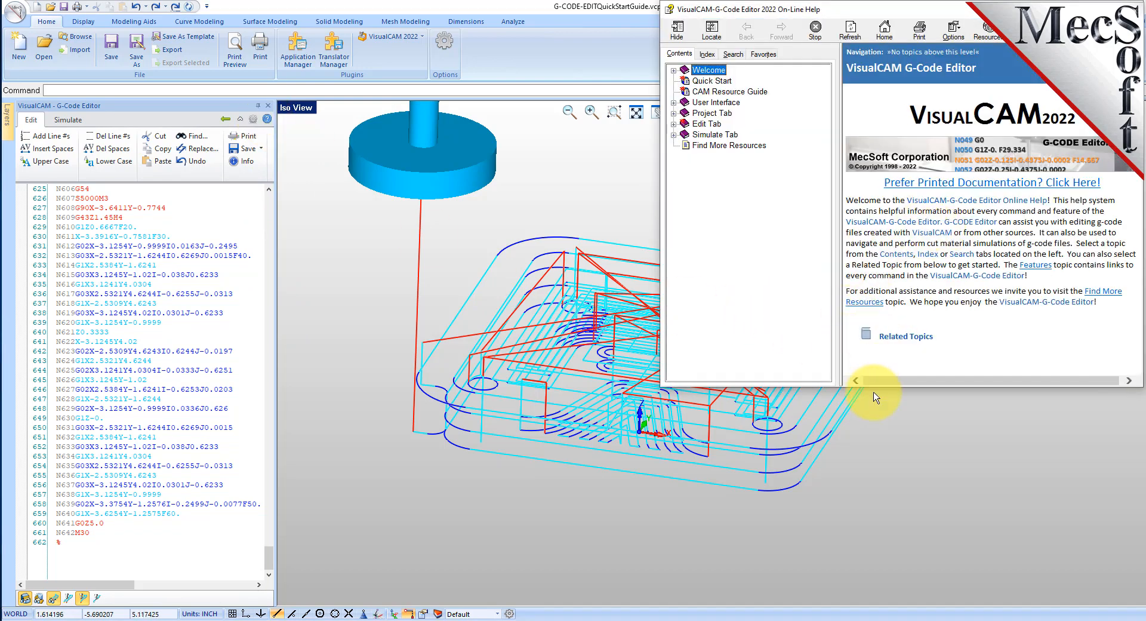
pyautogui.moveTo(969, 9); pyautogui.dragTo(708, 113)
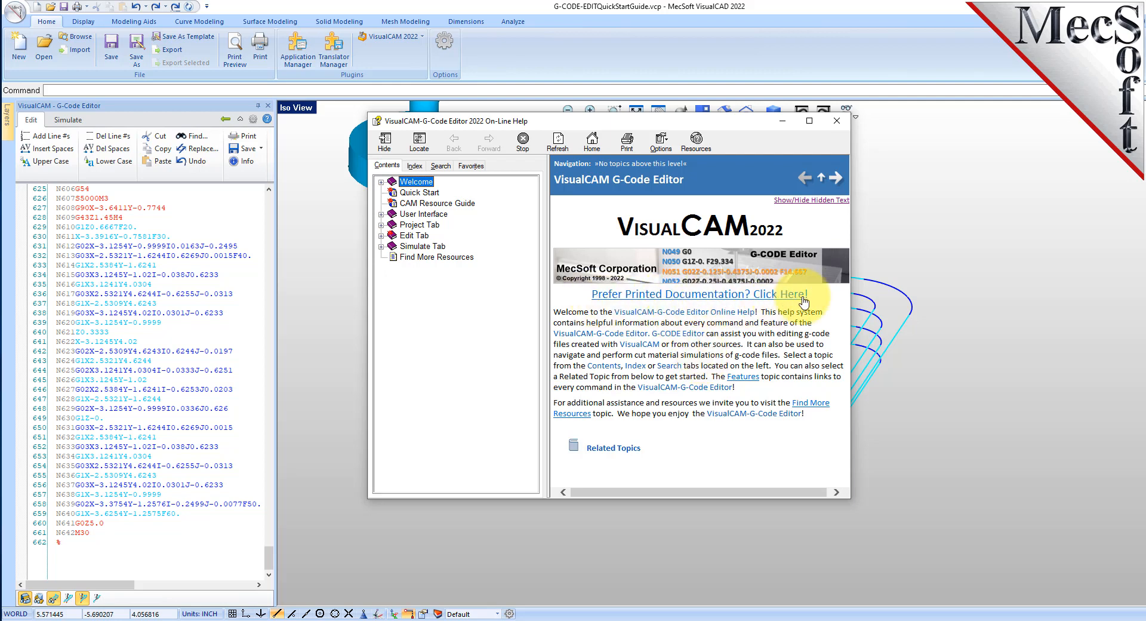
pyautogui.click(694, 297)
pyautogui.click(696, 296)
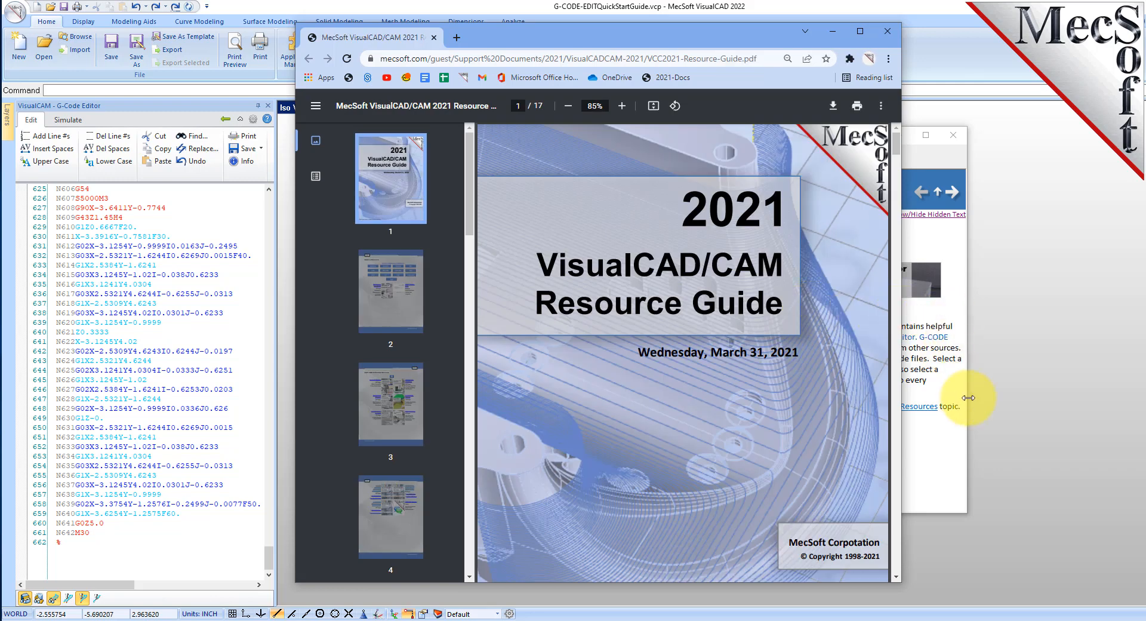
# Step: Return to the online help, widen its window over the model view and follow the printed documentation link on the welcome page
pyautogui.click(933, 362)
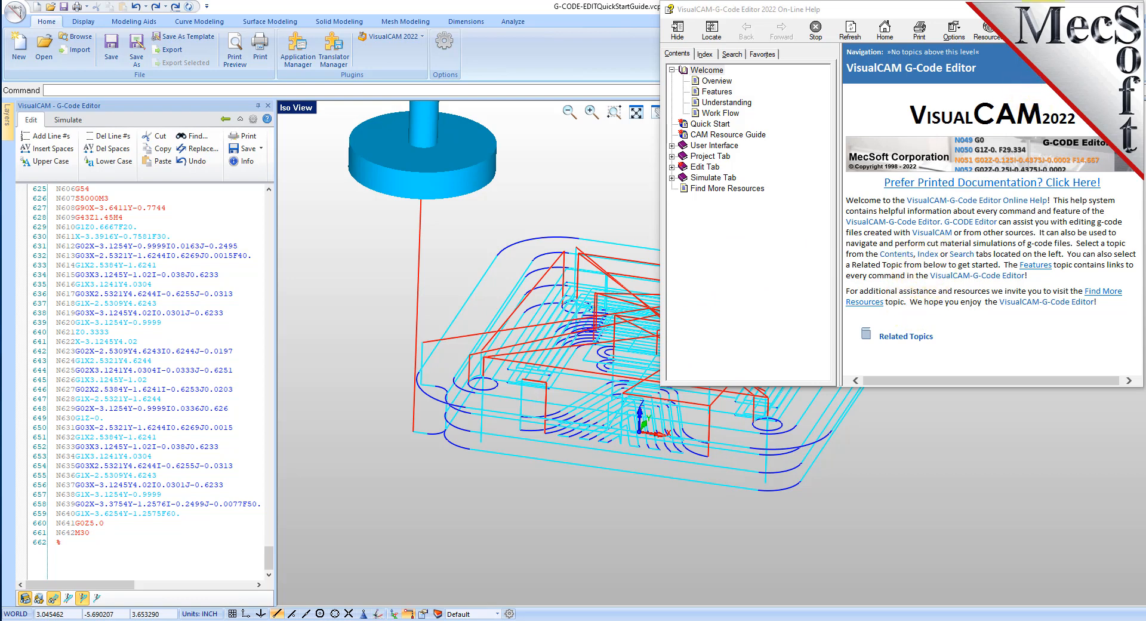
pyautogui.moveTo(1043, 9); pyautogui.dragTo(790, 134)
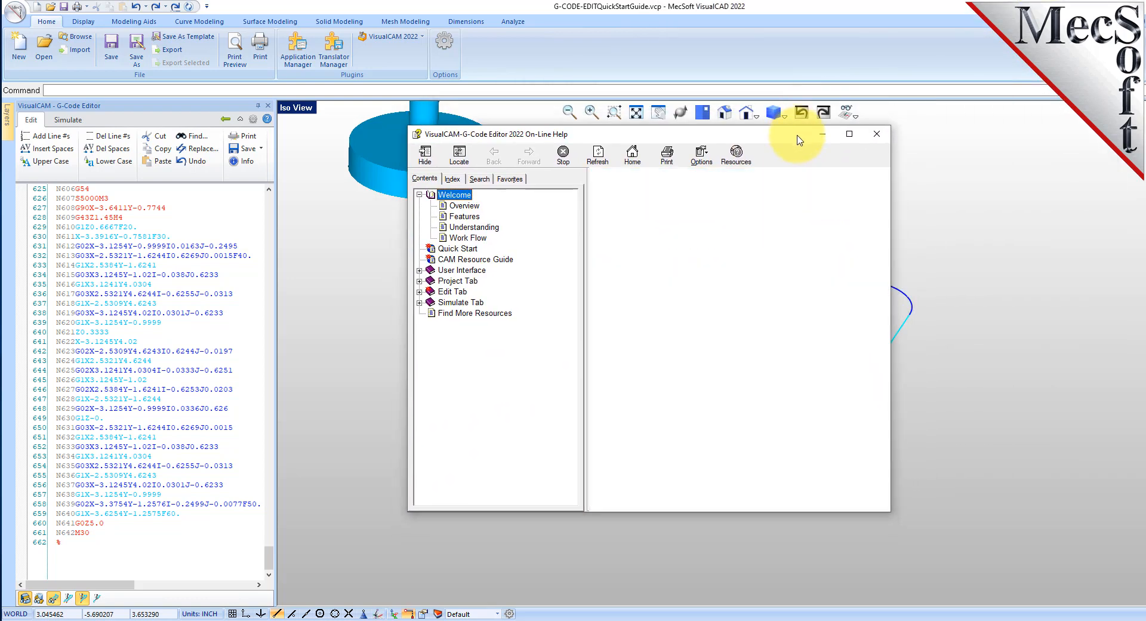
pyautogui.moveTo(889, 314); pyautogui.dragTo(938, 314)
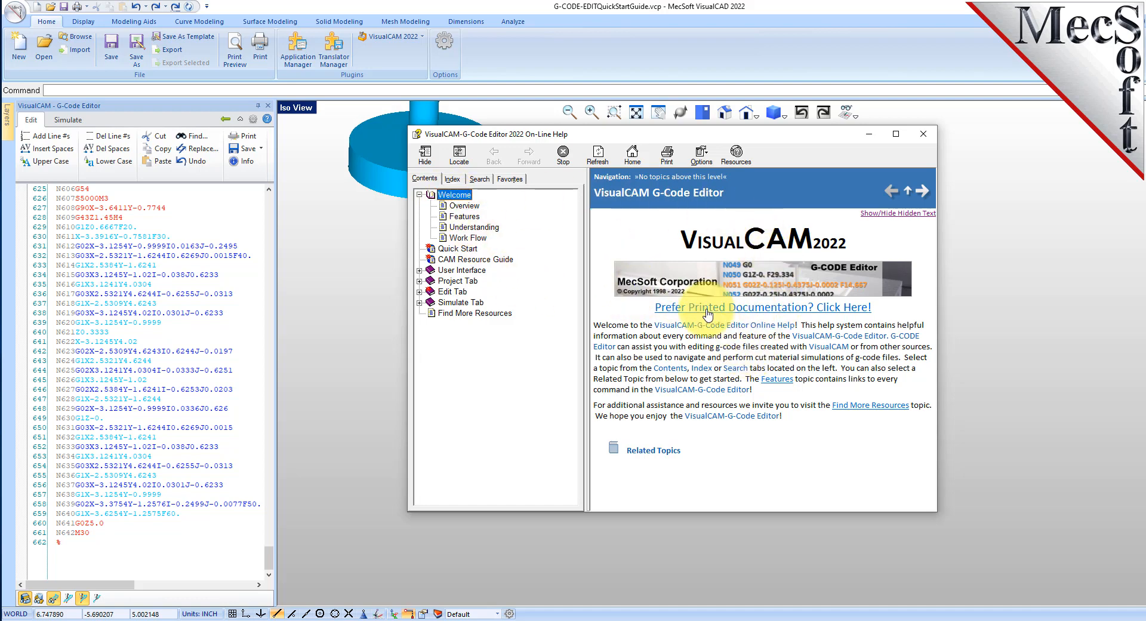
pyautogui.click(811, 311)
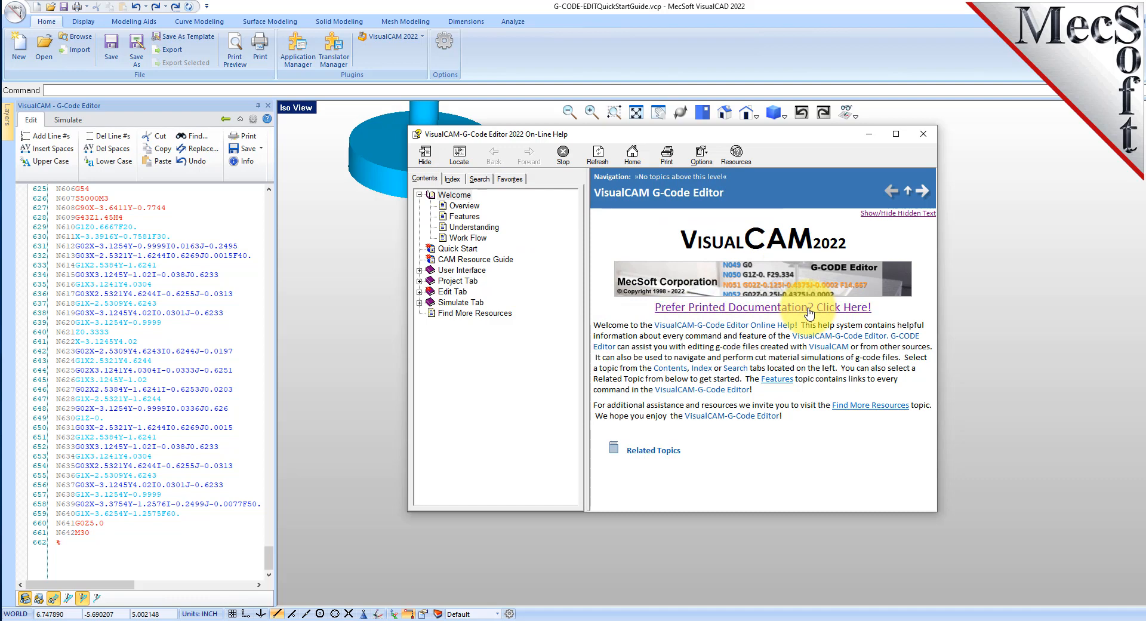